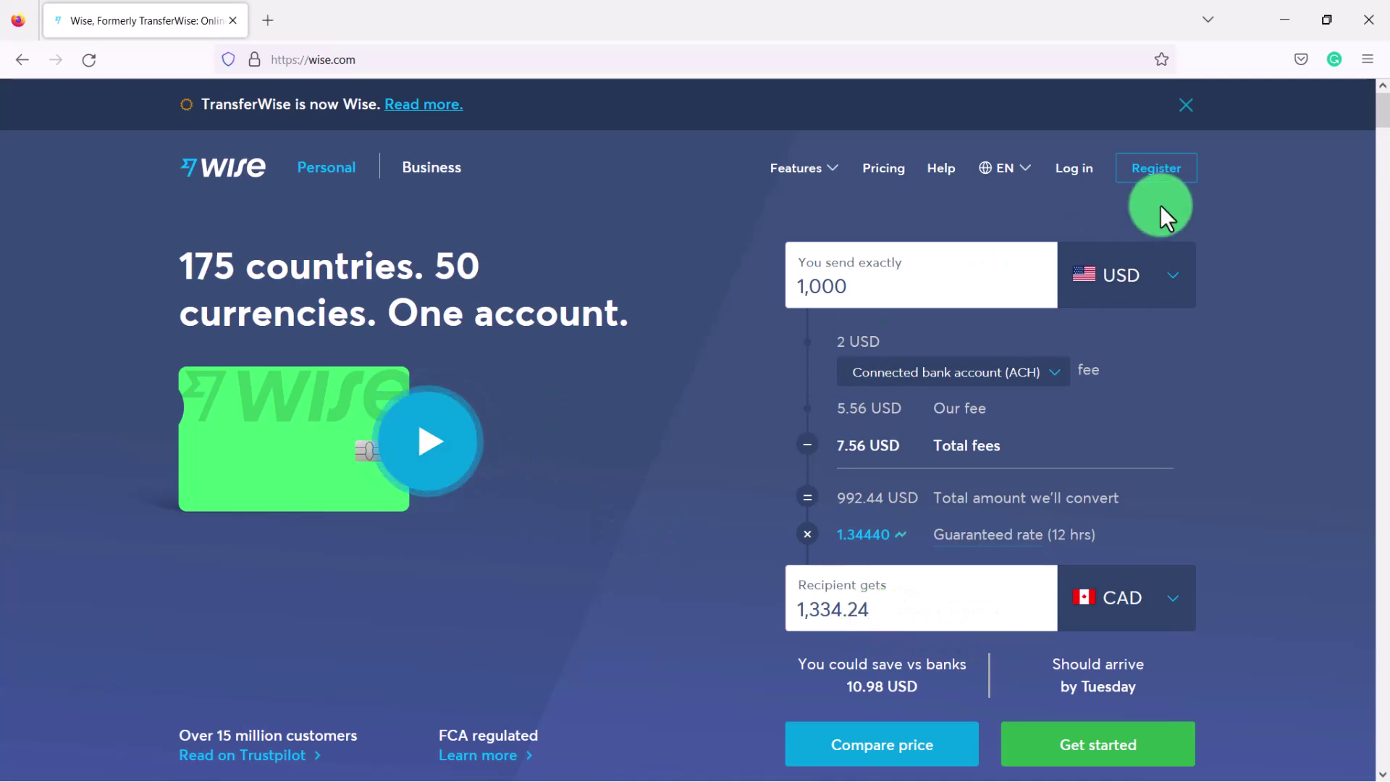
Step: Scroll down the Wise homepage past the 1,000 USD to 1,334.24 CAD quote with 7.56 USD fees
scroll(553, 574, "down", 2)
Step: Change the 'Available for you in' country from Spain to Canada and review its listed features
scroll(464, 413, "up", 2)
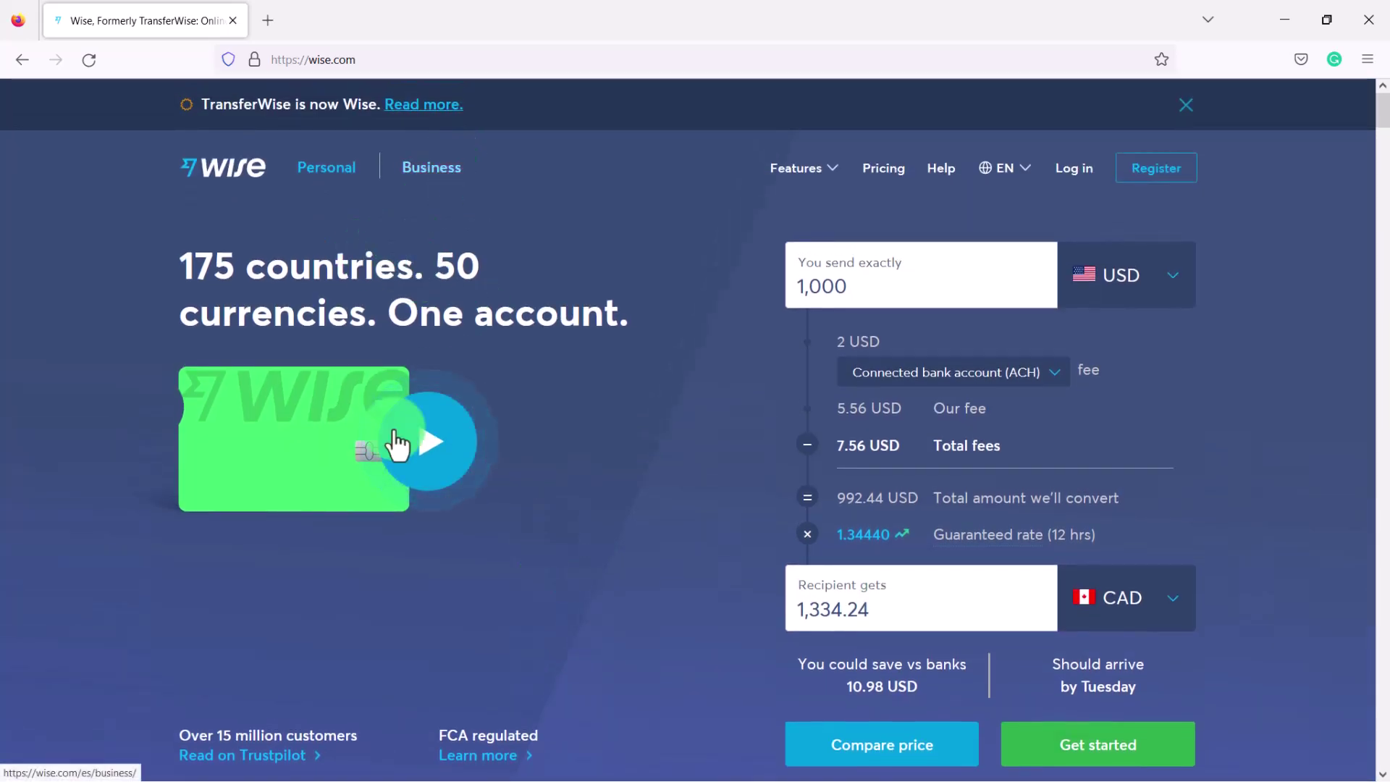
scroll(515, 459, "down", 8)
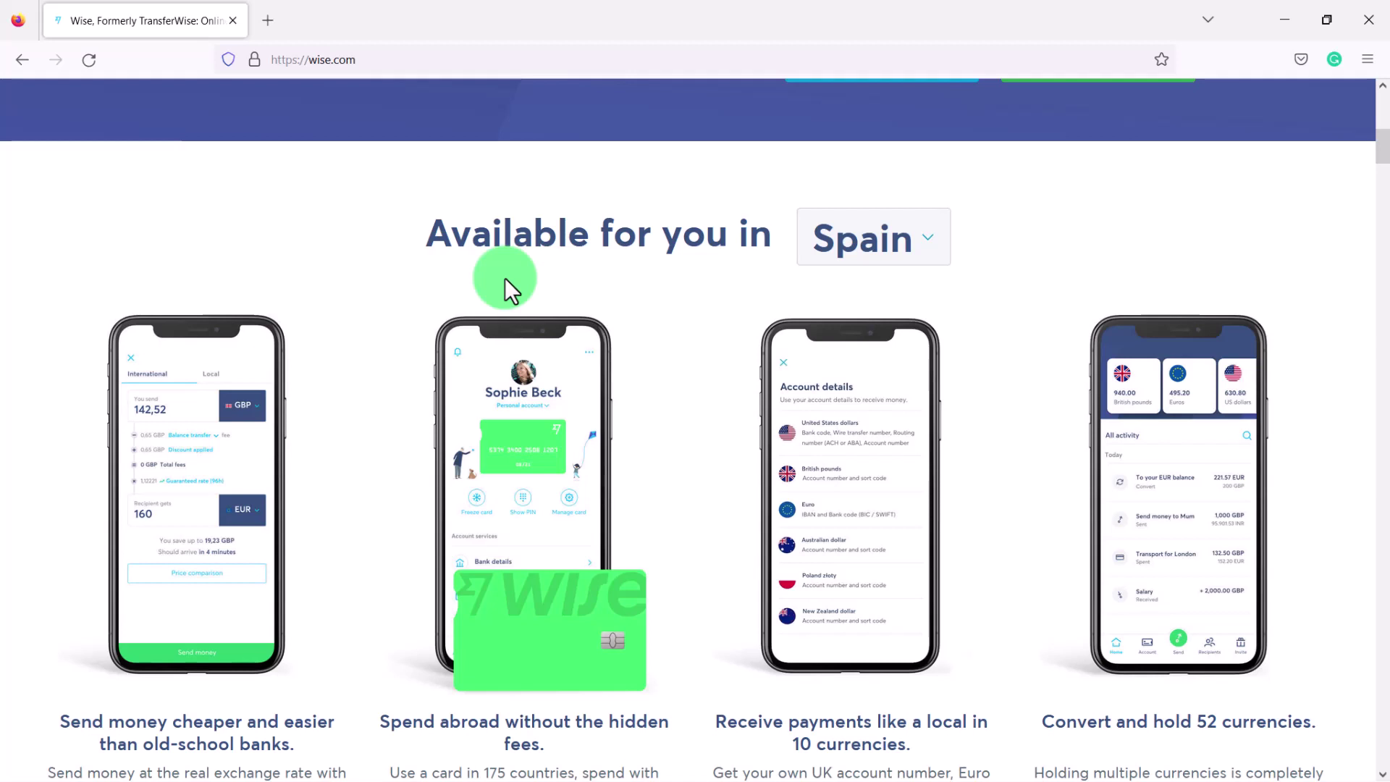
left_click_drag(427, 233, 635, 243)
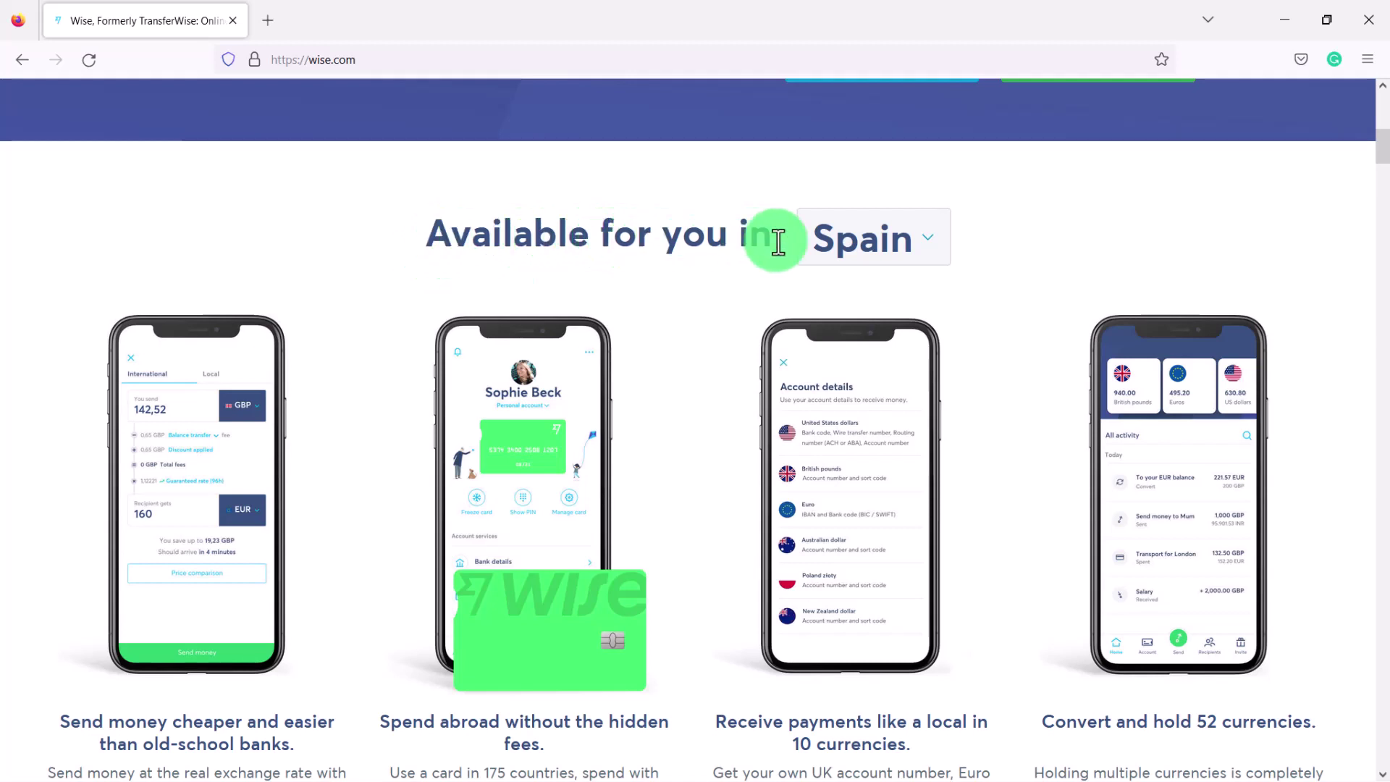
left_click(832, 243)
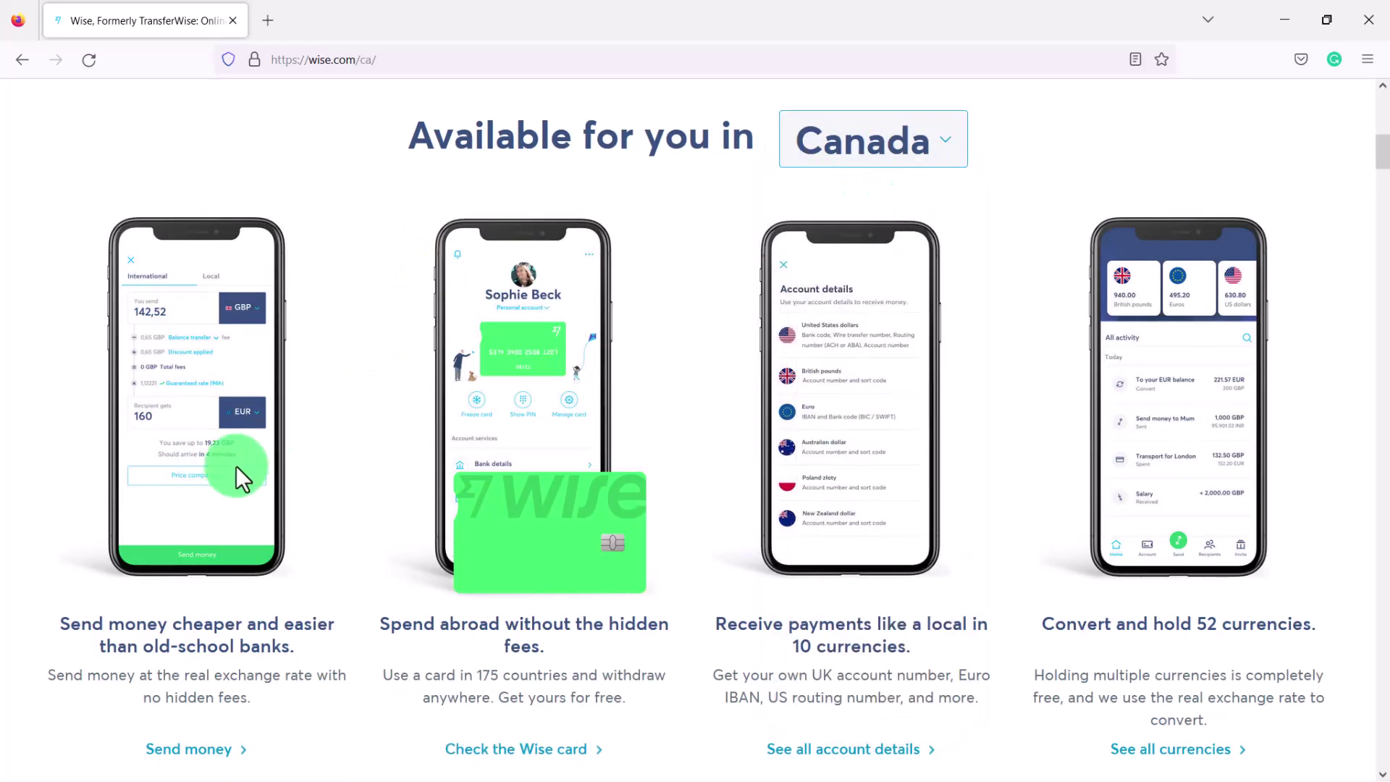
scroll(232, 467, "down", 1)
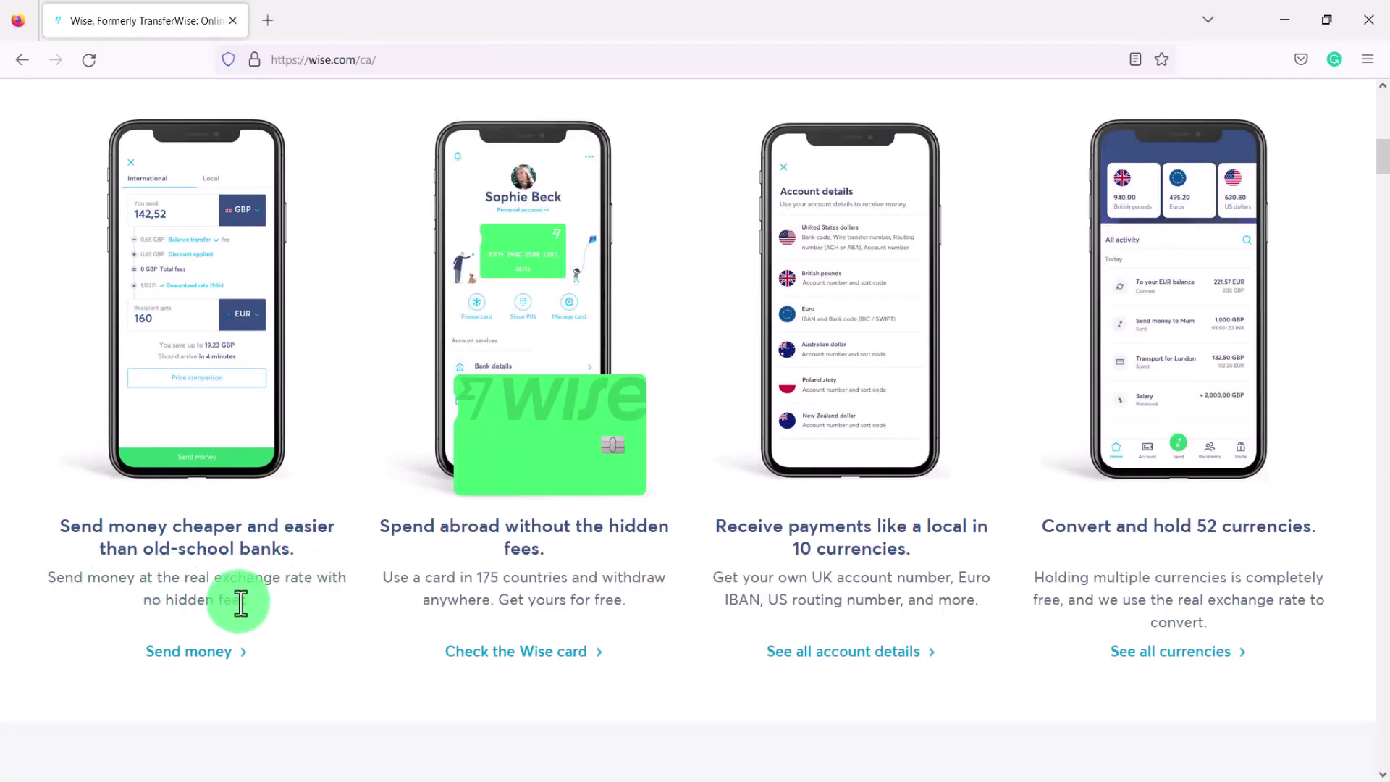
scroll(280, 606, "up", 1)
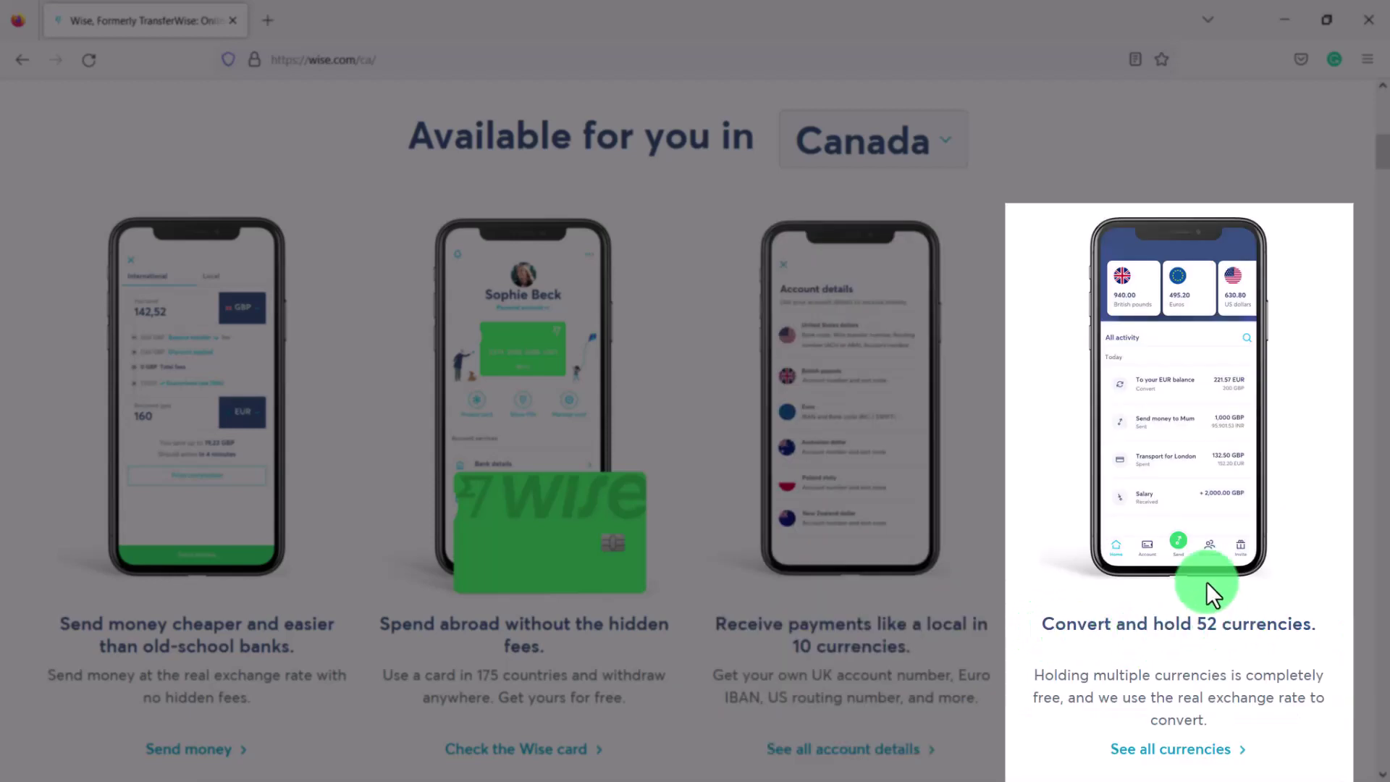
Step: Search for 'pakis' and select Pakistan to see the features available there
left_click(890, 131)
type("pakis")
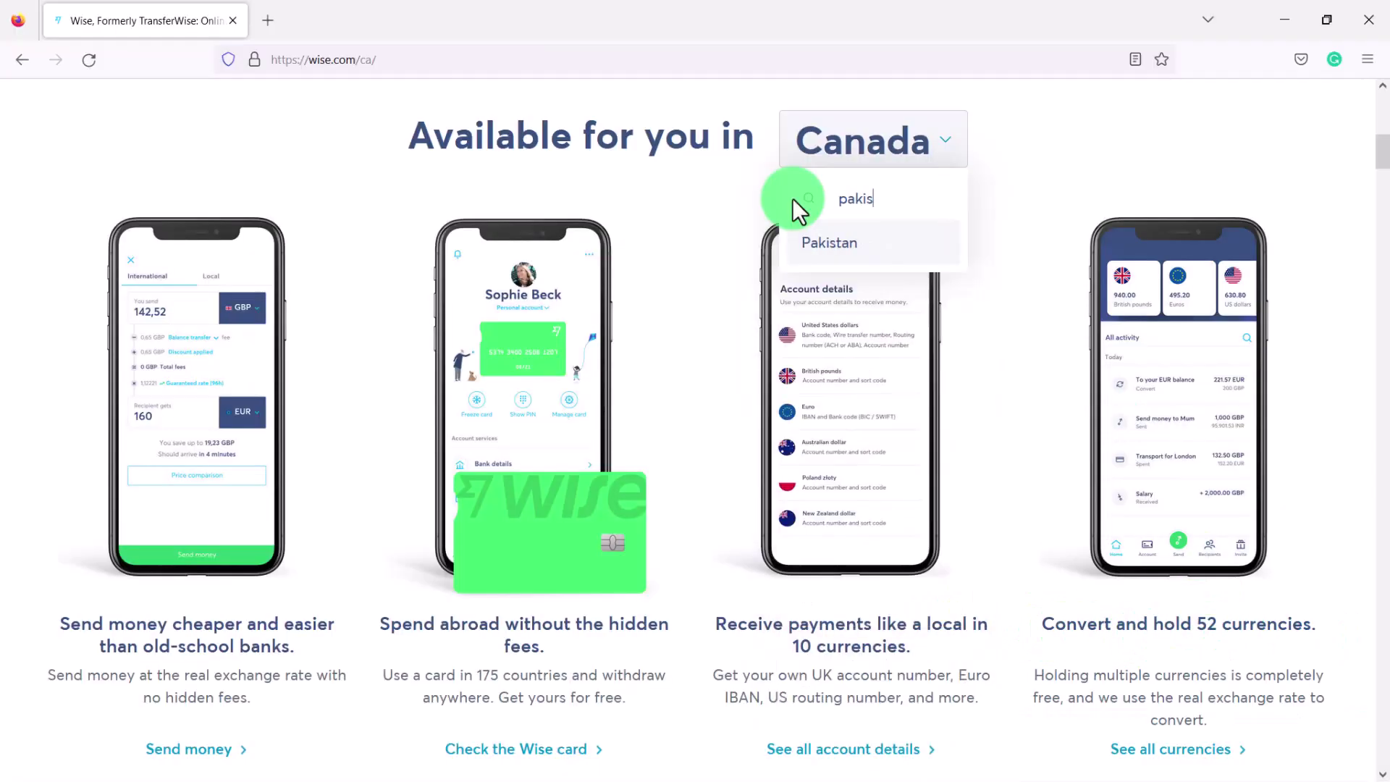
key("Return")
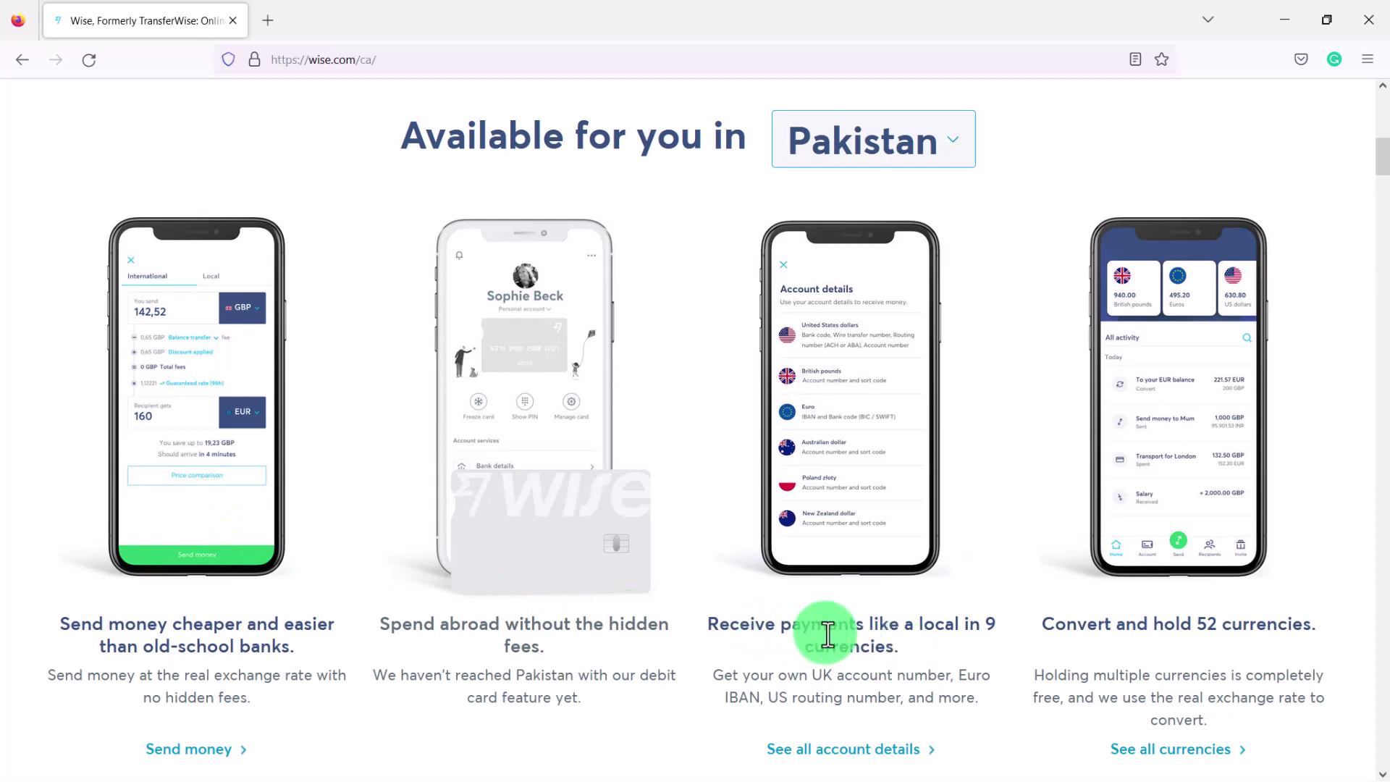
left_click(898, 643)
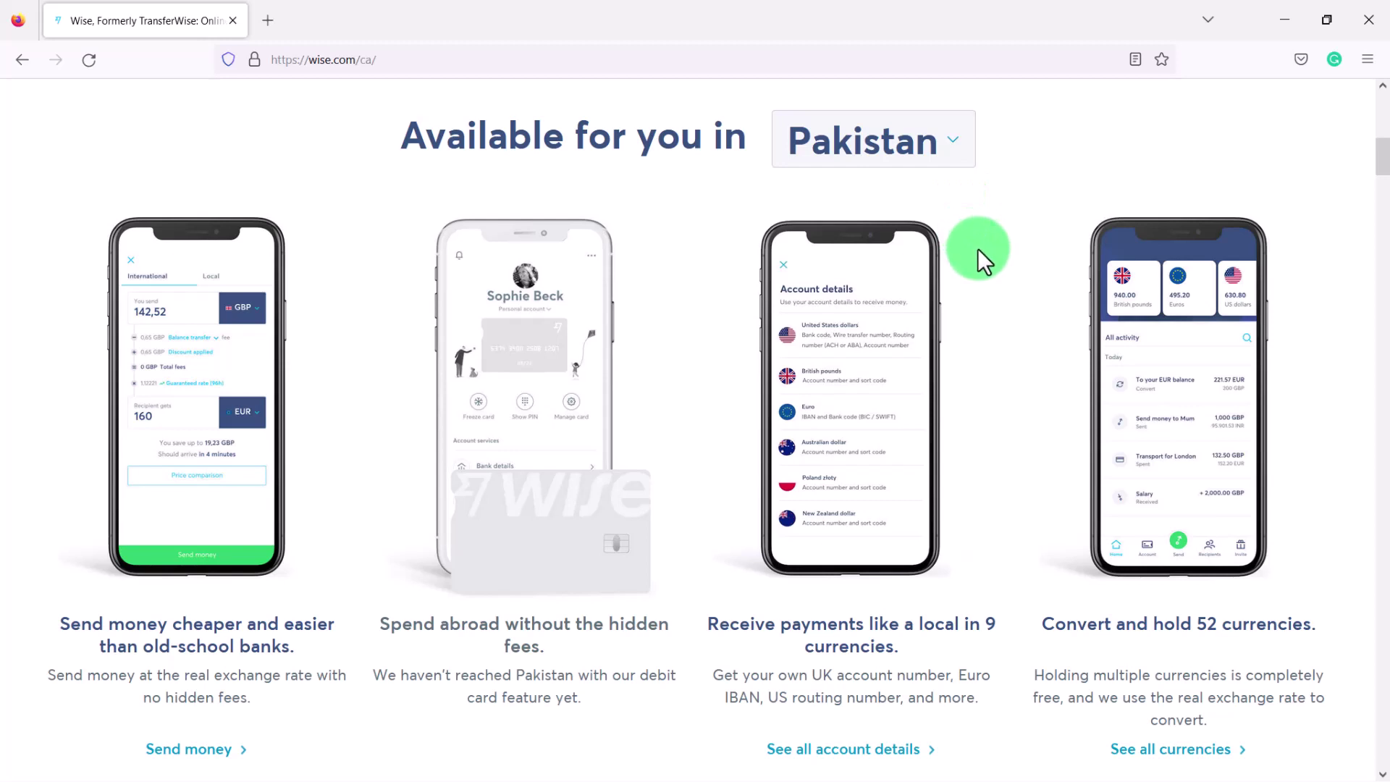
Step: Clear the leftover 'pakis' search in the country list and close it without changing the country
left_click(911, 165)
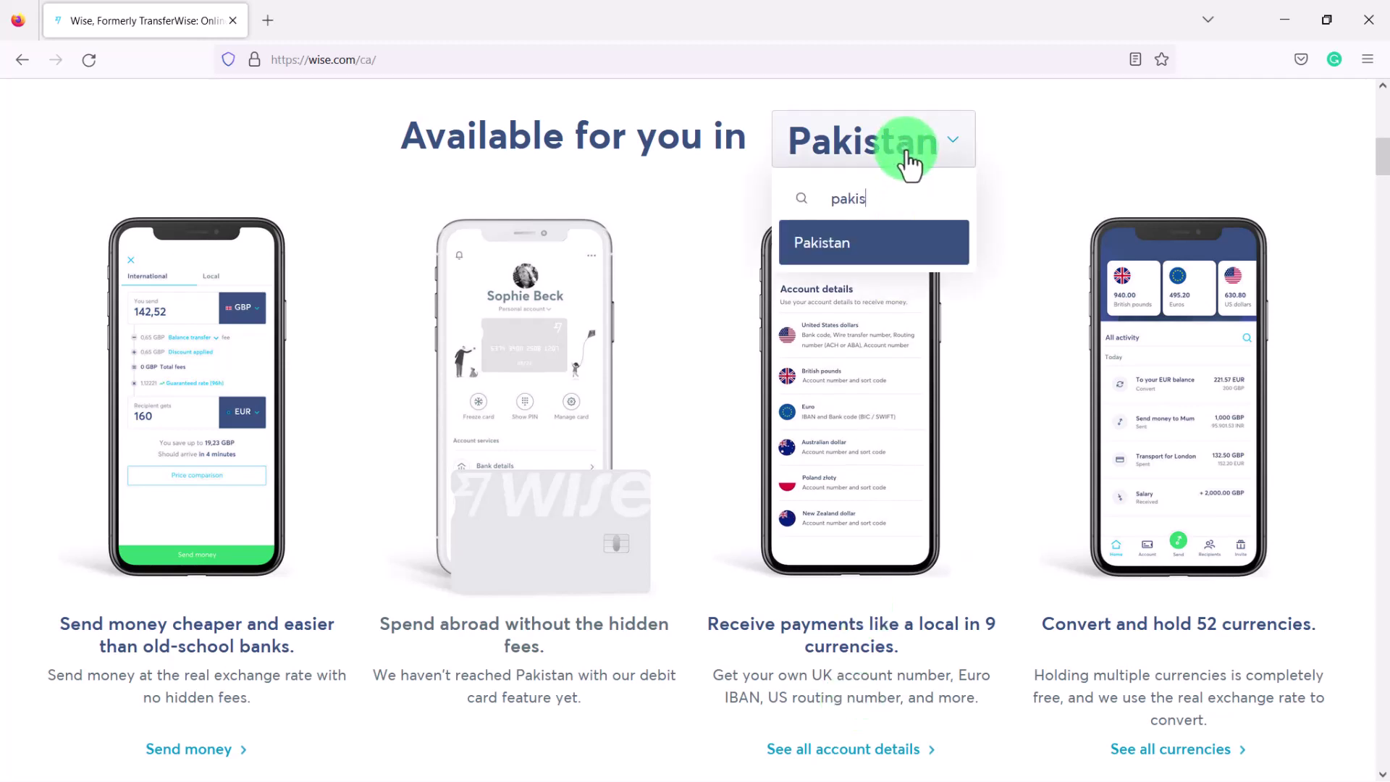
left_click_drag(906, 198, 807, 199)
key("BackSpace")
scroll(869, 285, "down", 20)
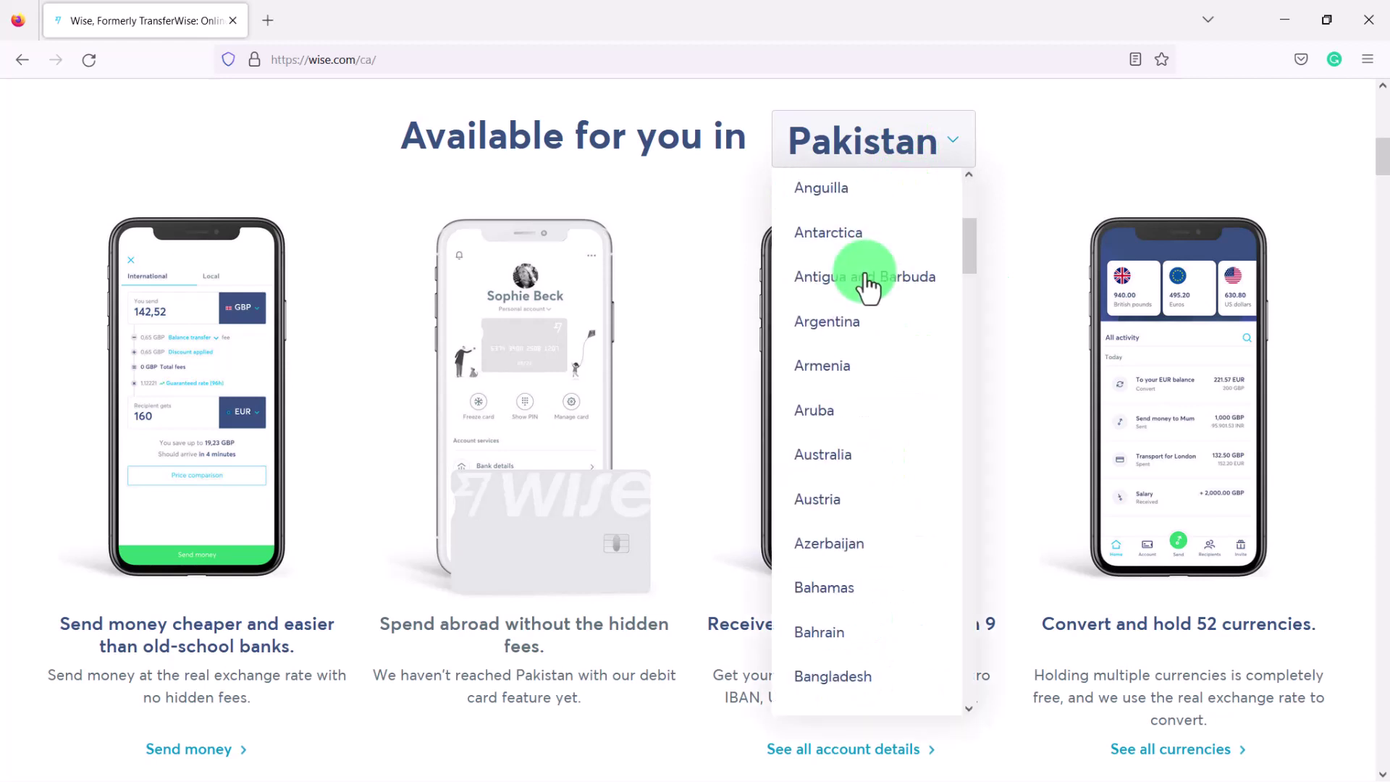
left_click(1022, 298)
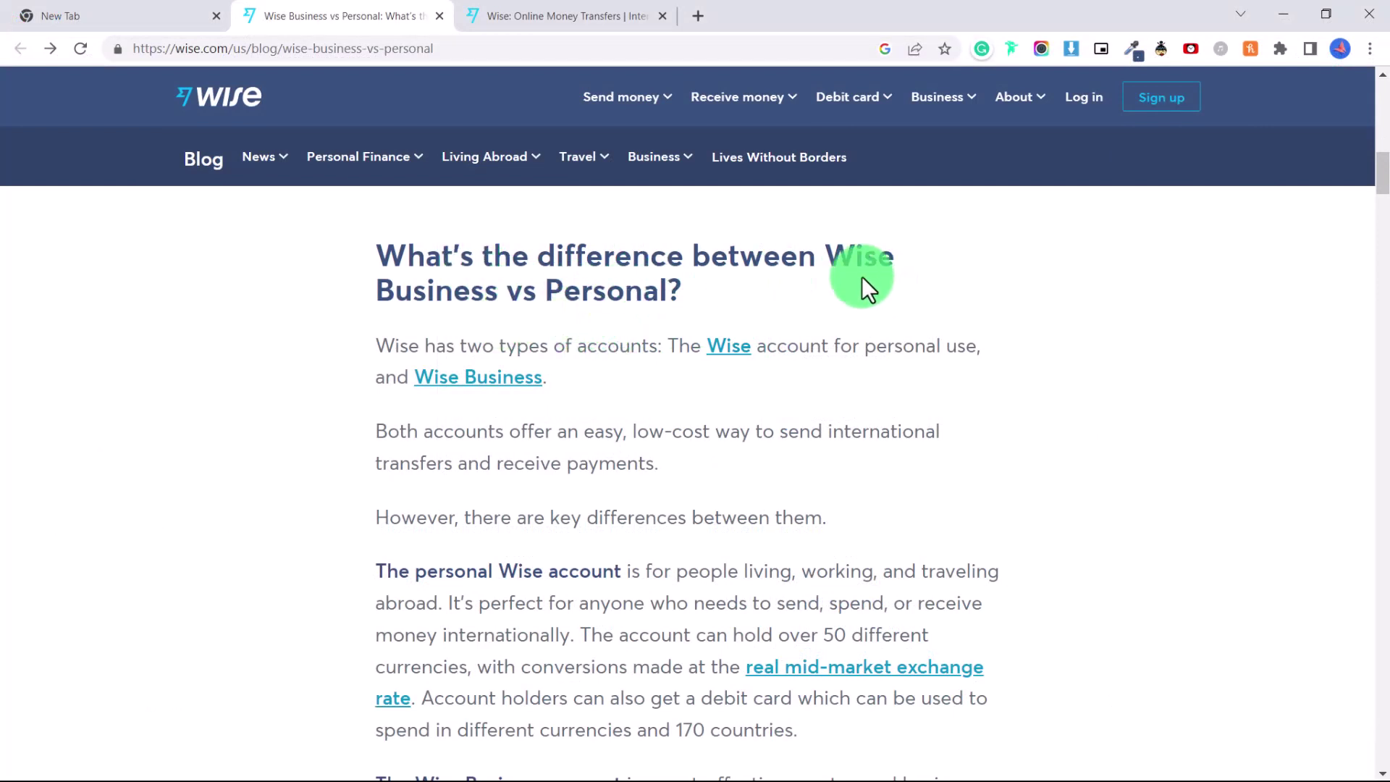
Step: Scroll through the Wise Business vs Personal blog article
scroll(615, 297, "down", 4)
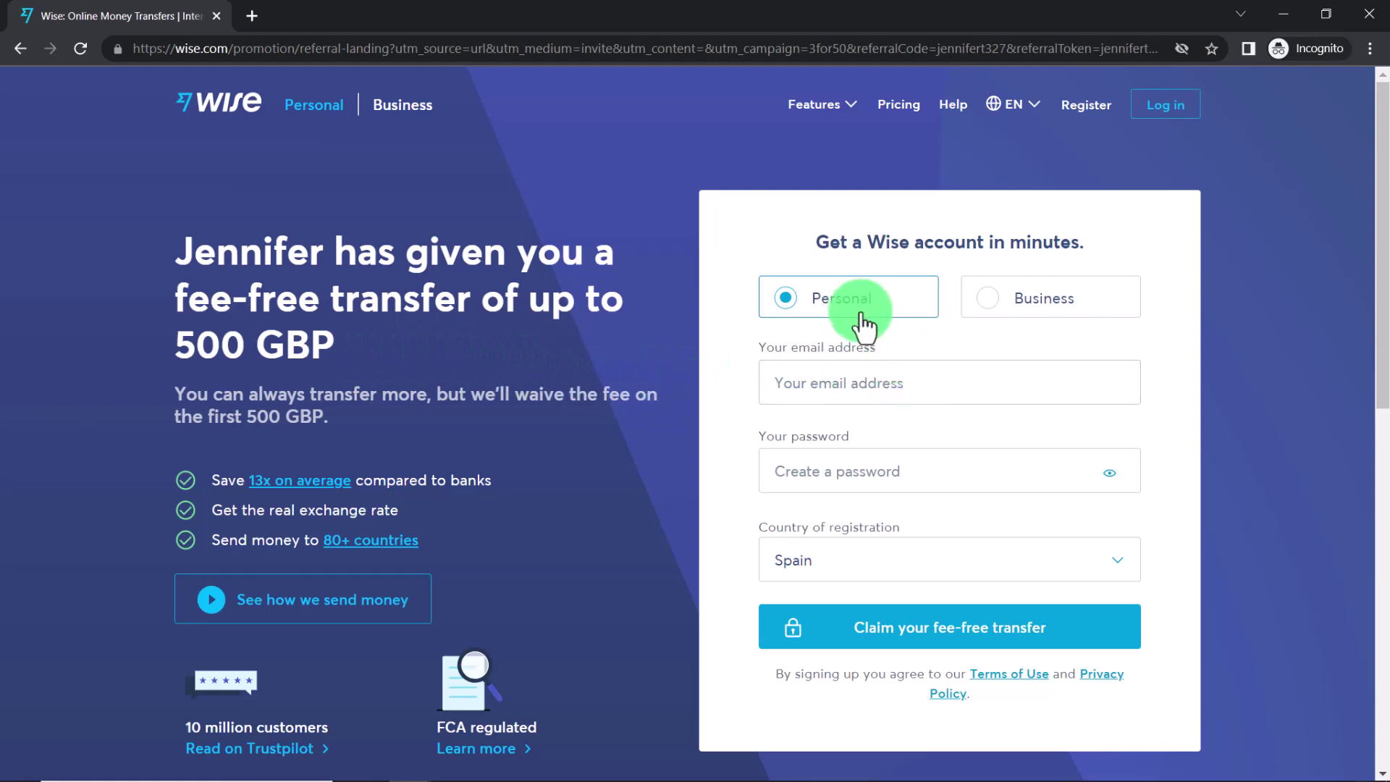
Step: Try the Business account option, then switch back to Personal
left_click(1069, 301)
left_click(854, 297)
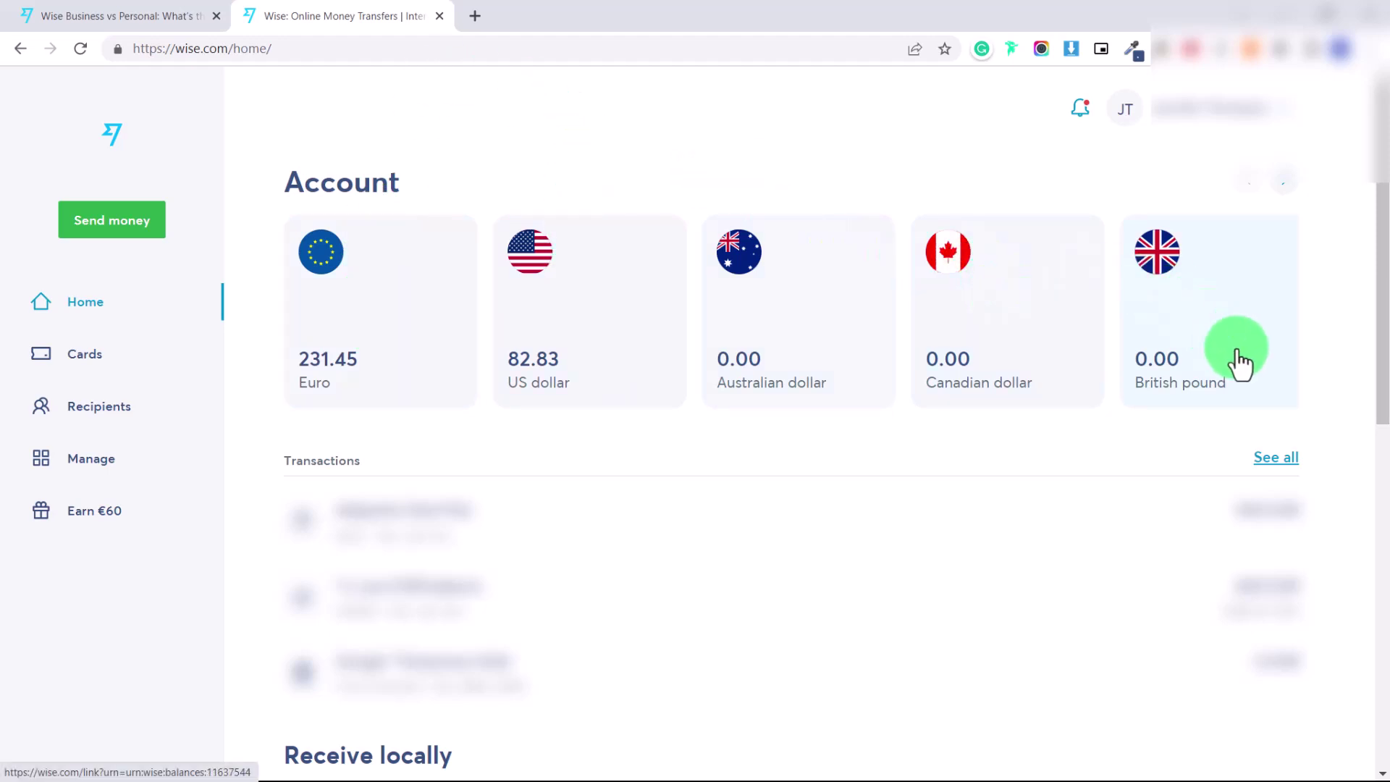
left_click(1288, 183)
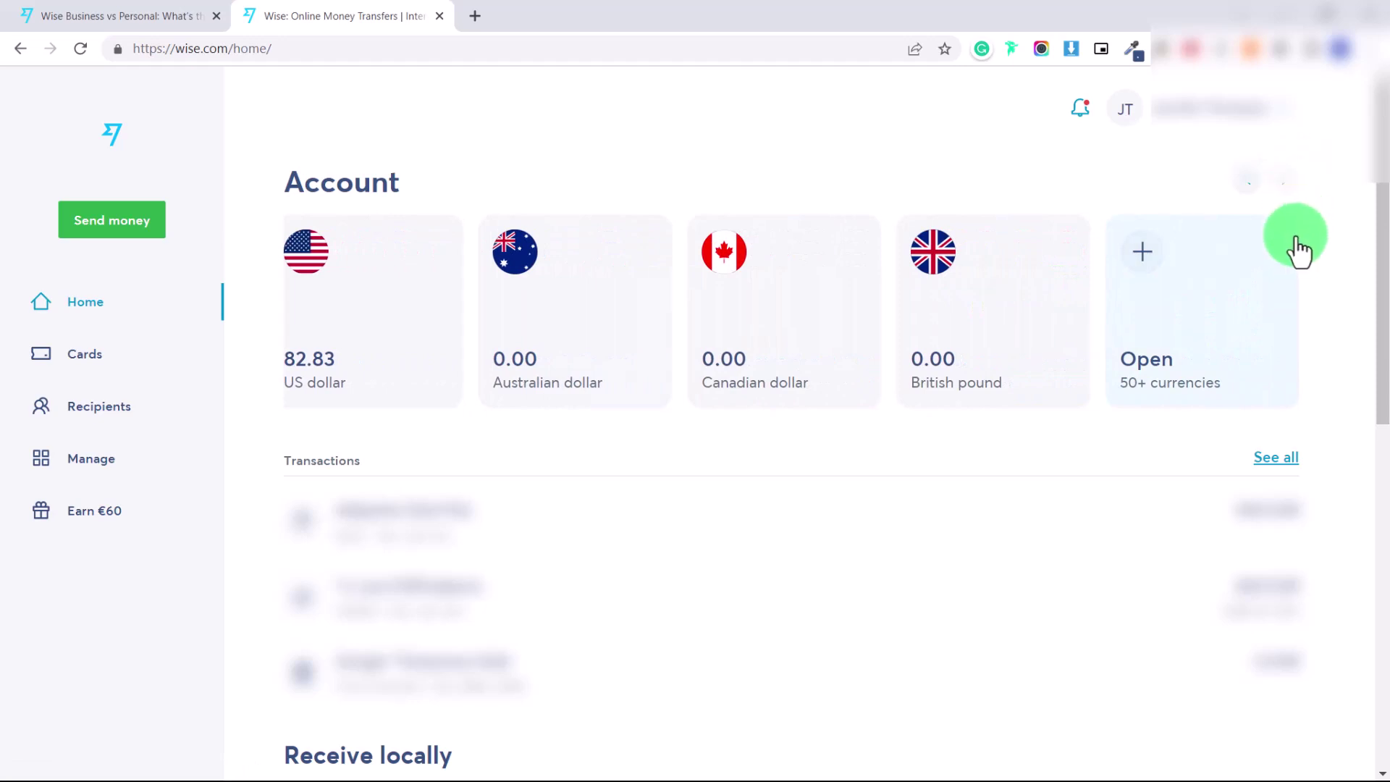
left_click(1149, 362)
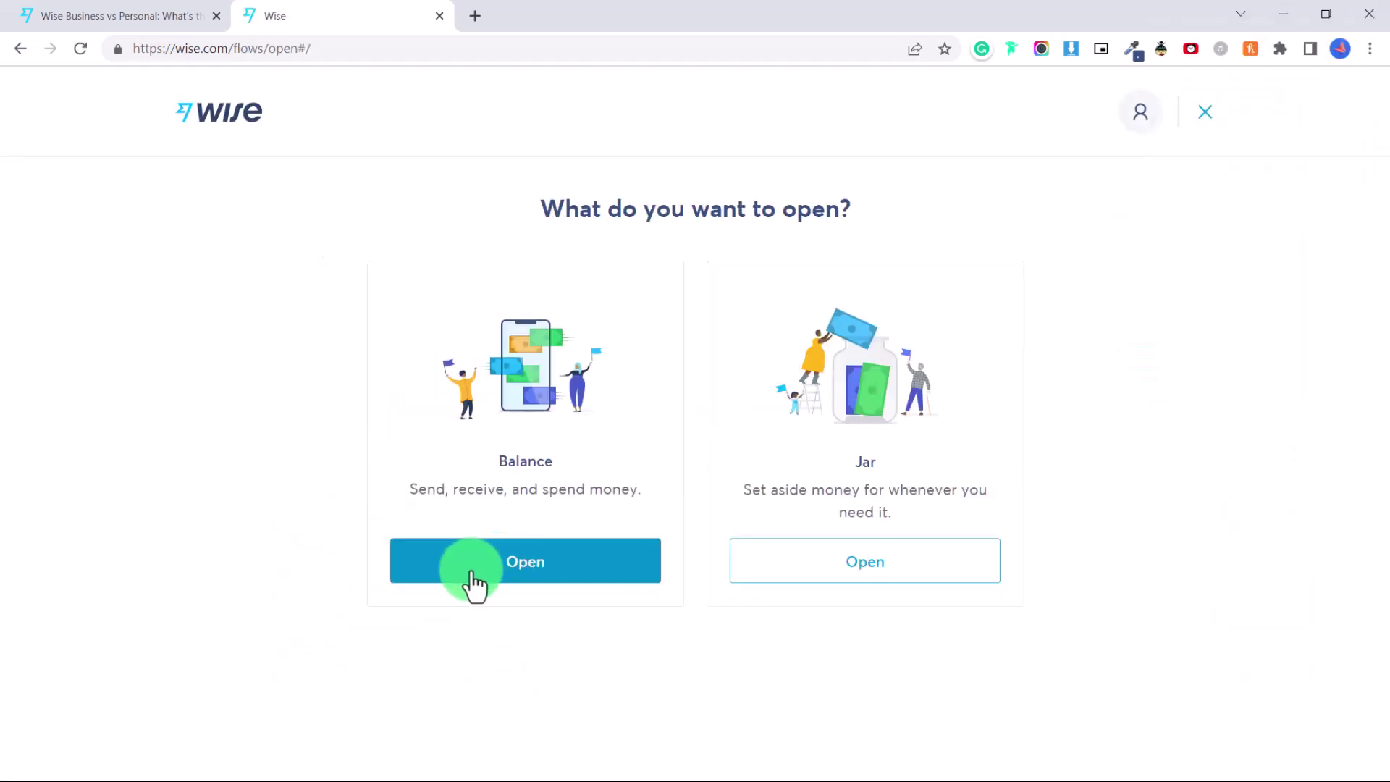
left_click(474, 580)
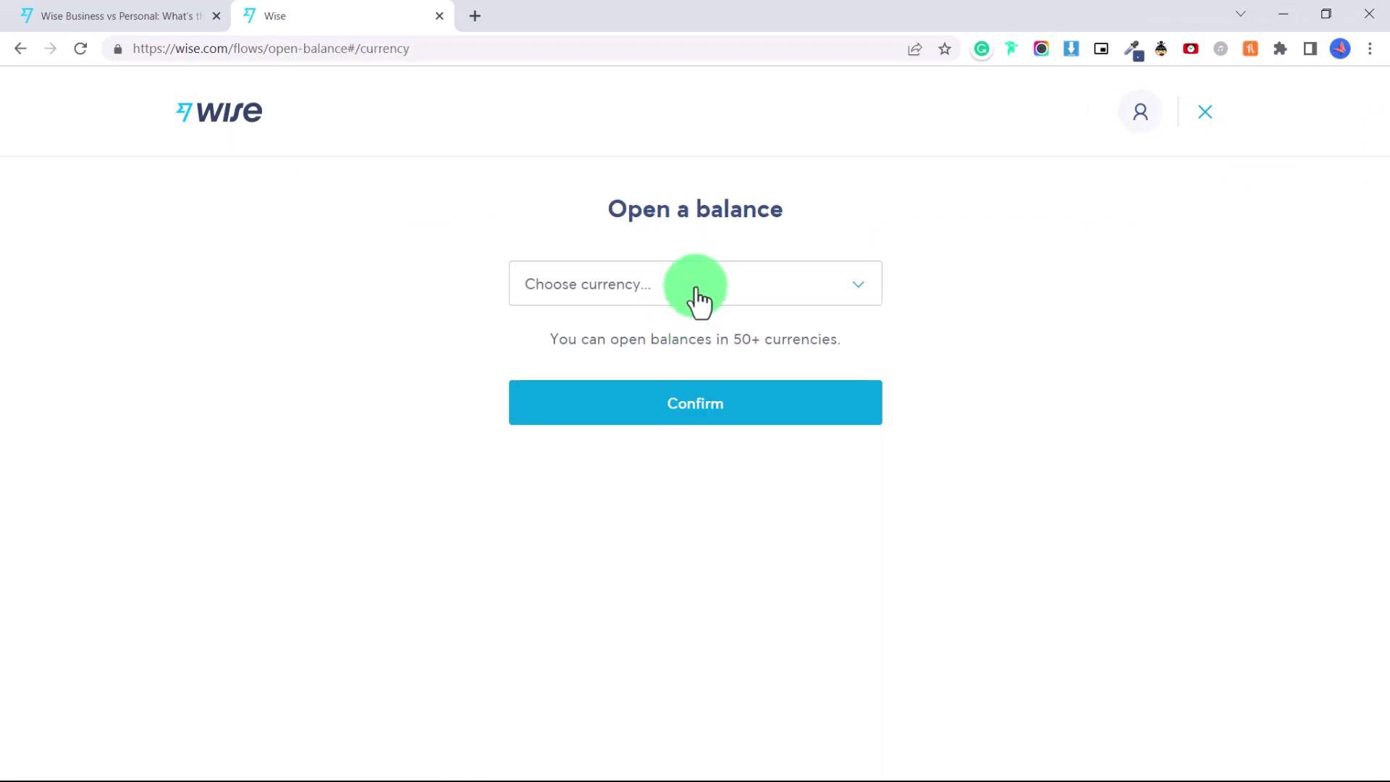
left_click(698, 298)
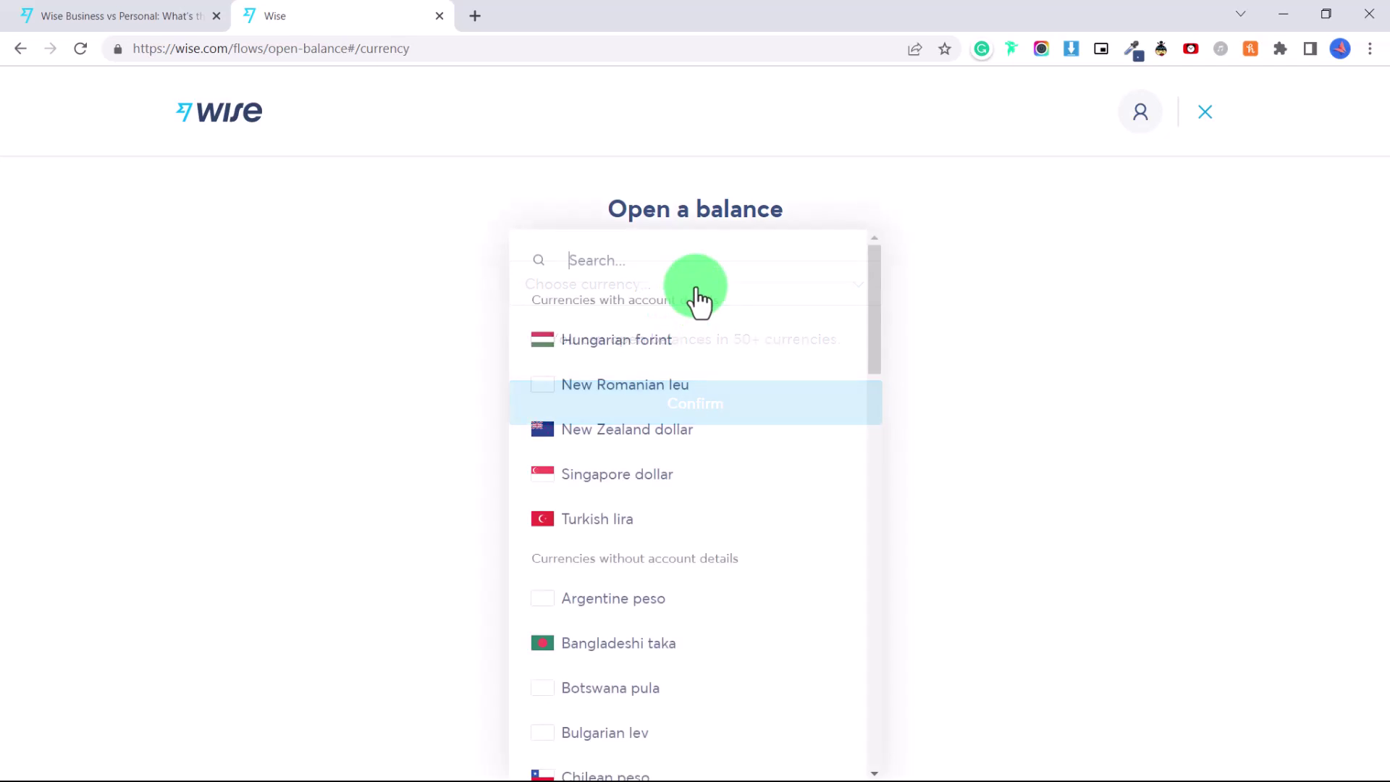
type("indi")
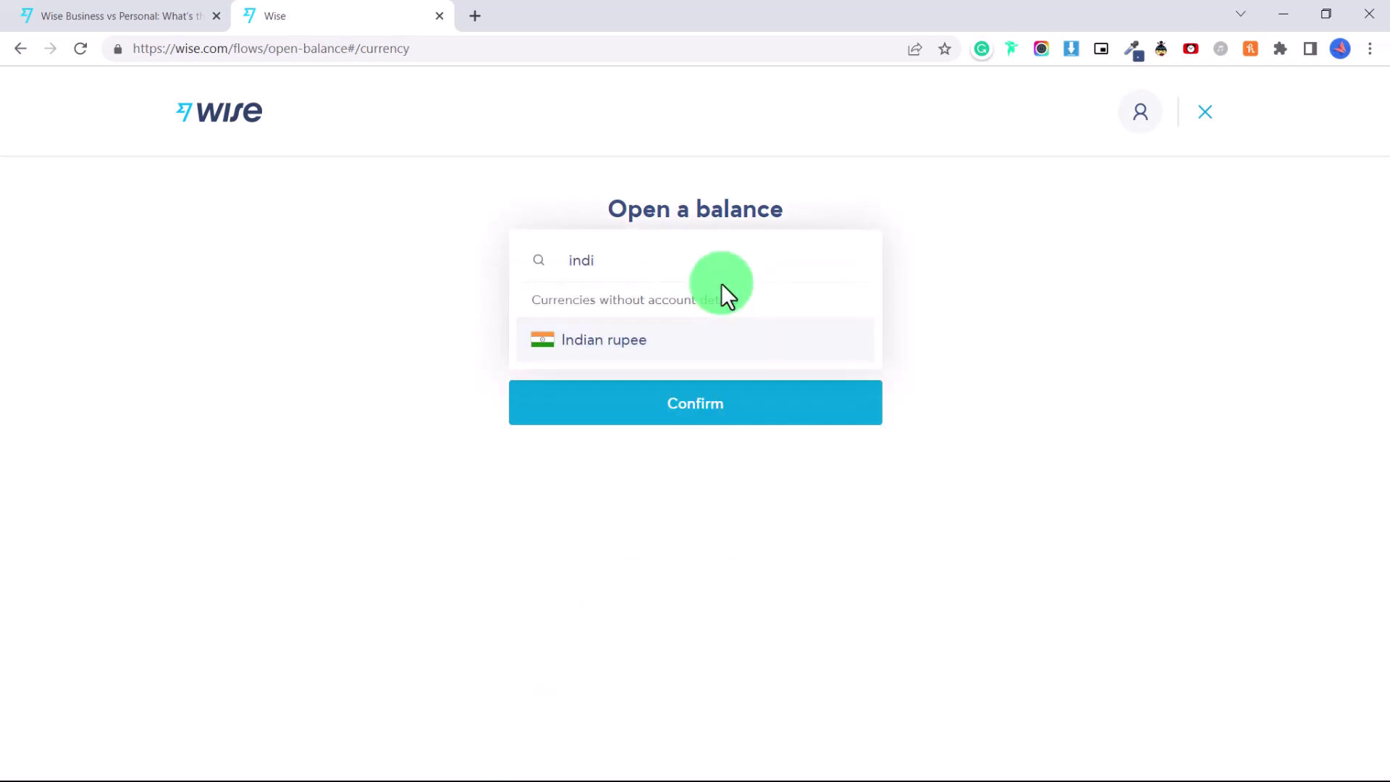
key("ctrl+a")
type("swis")
key("BackSpace")
key("BackSpace")
key("BackSpace")
key("BackSpace")
key("alt+Left")
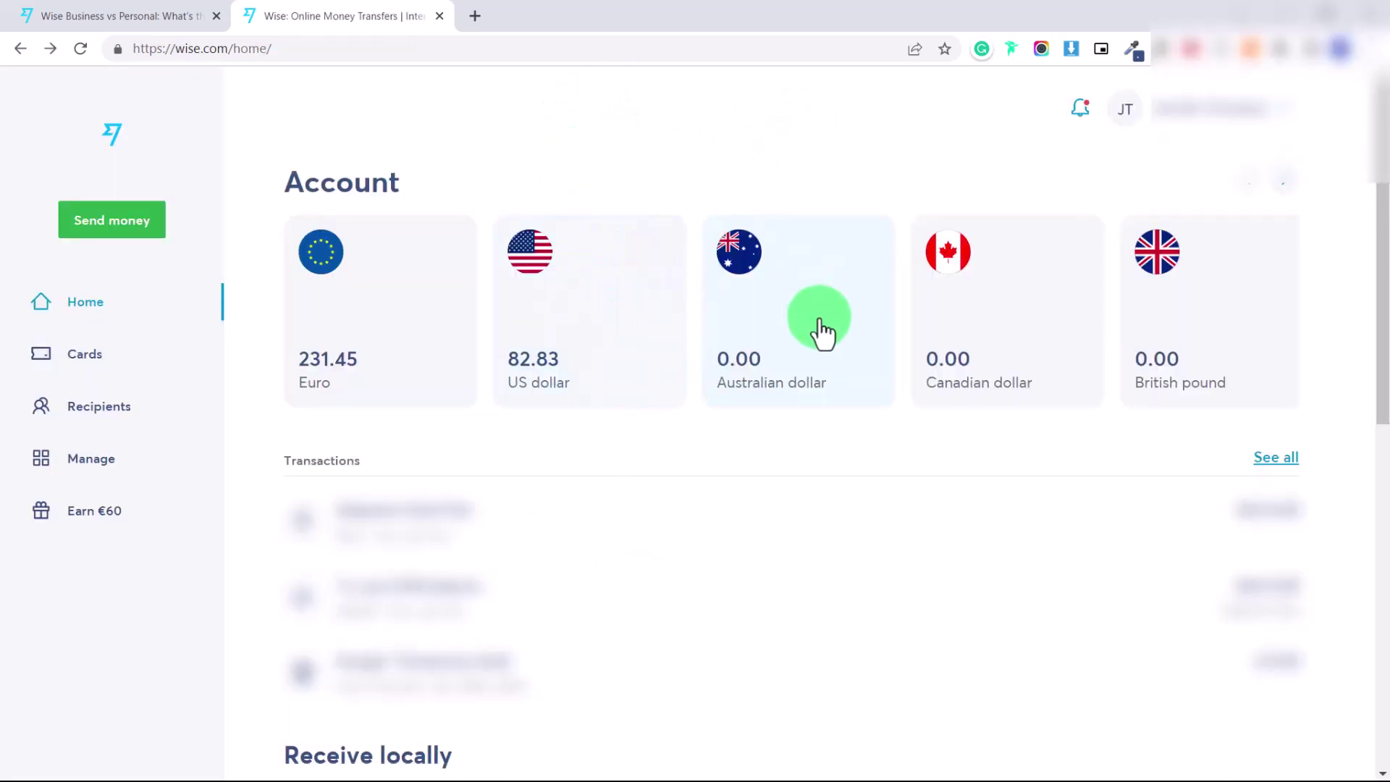
Step: Open the US dollar balance and view its USD account details: Checking account, 4.14 USD wire fee
left_click(569, 365)
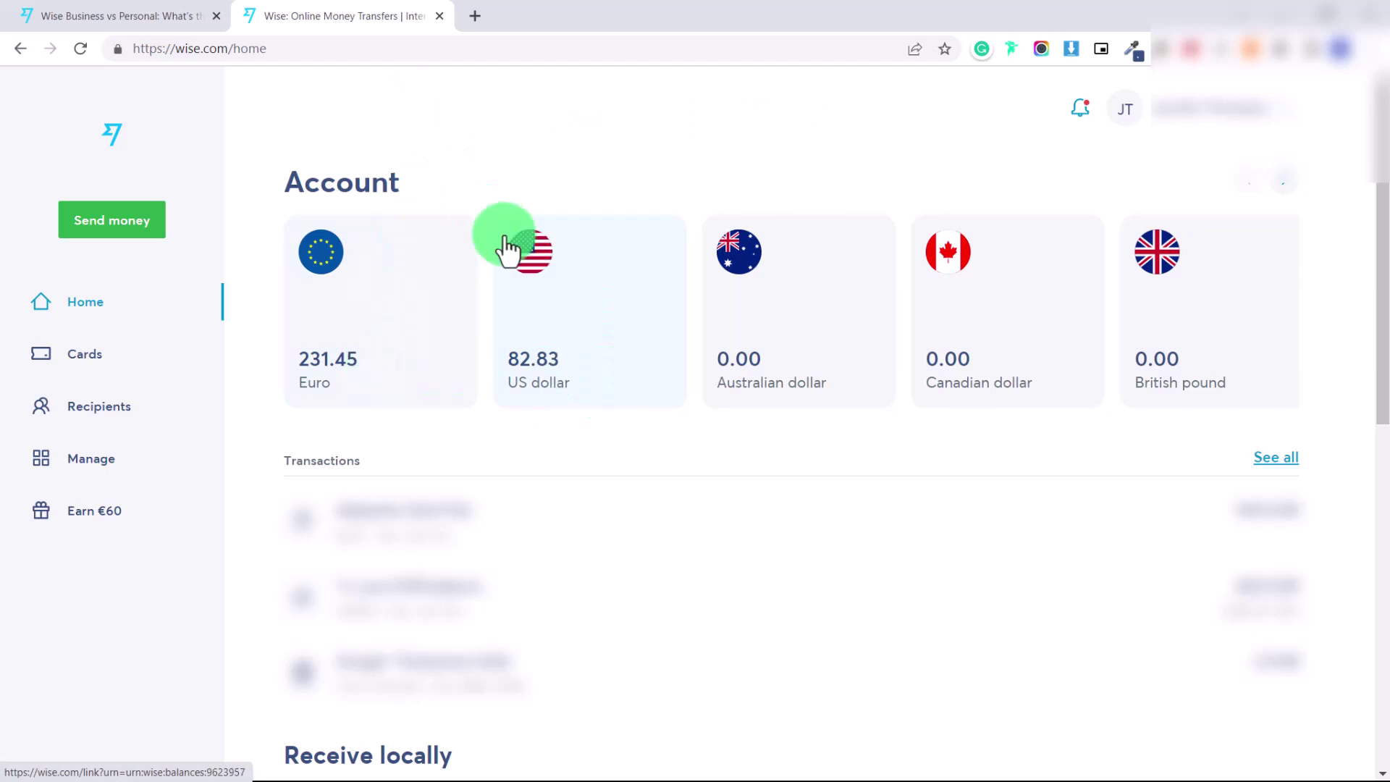
left_click(599, 355)
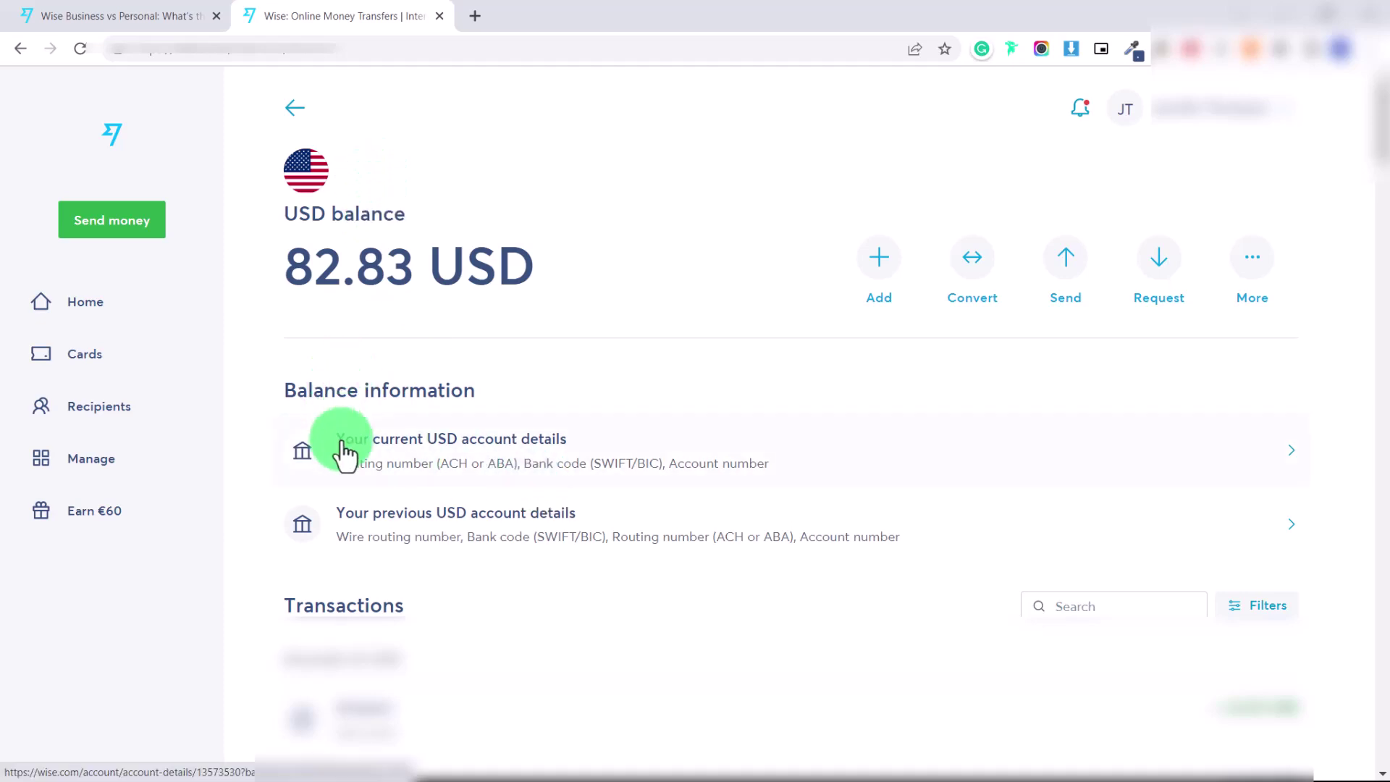
left_click(558, 460)
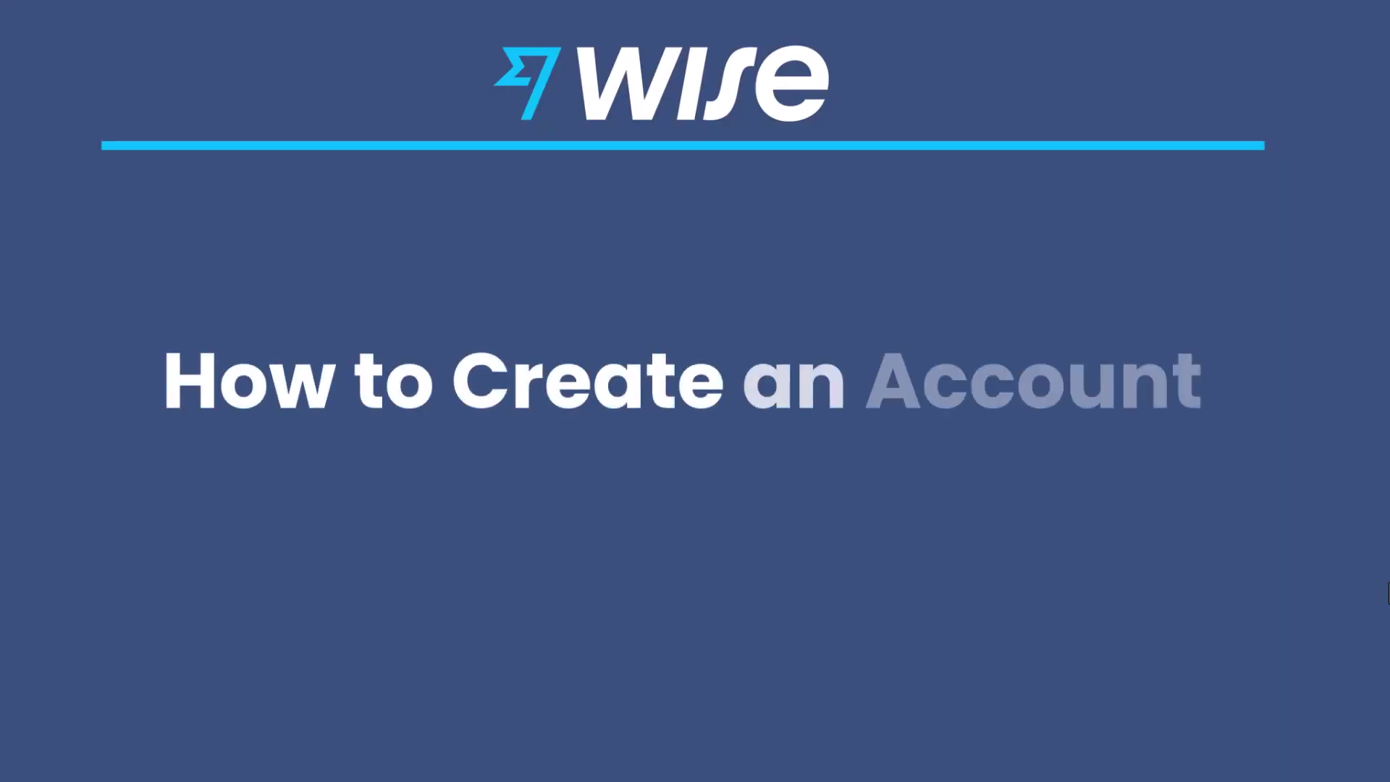
Step: Submit an email address, choose a Personal account and keep Canada as country of residence
type("example@gmail")
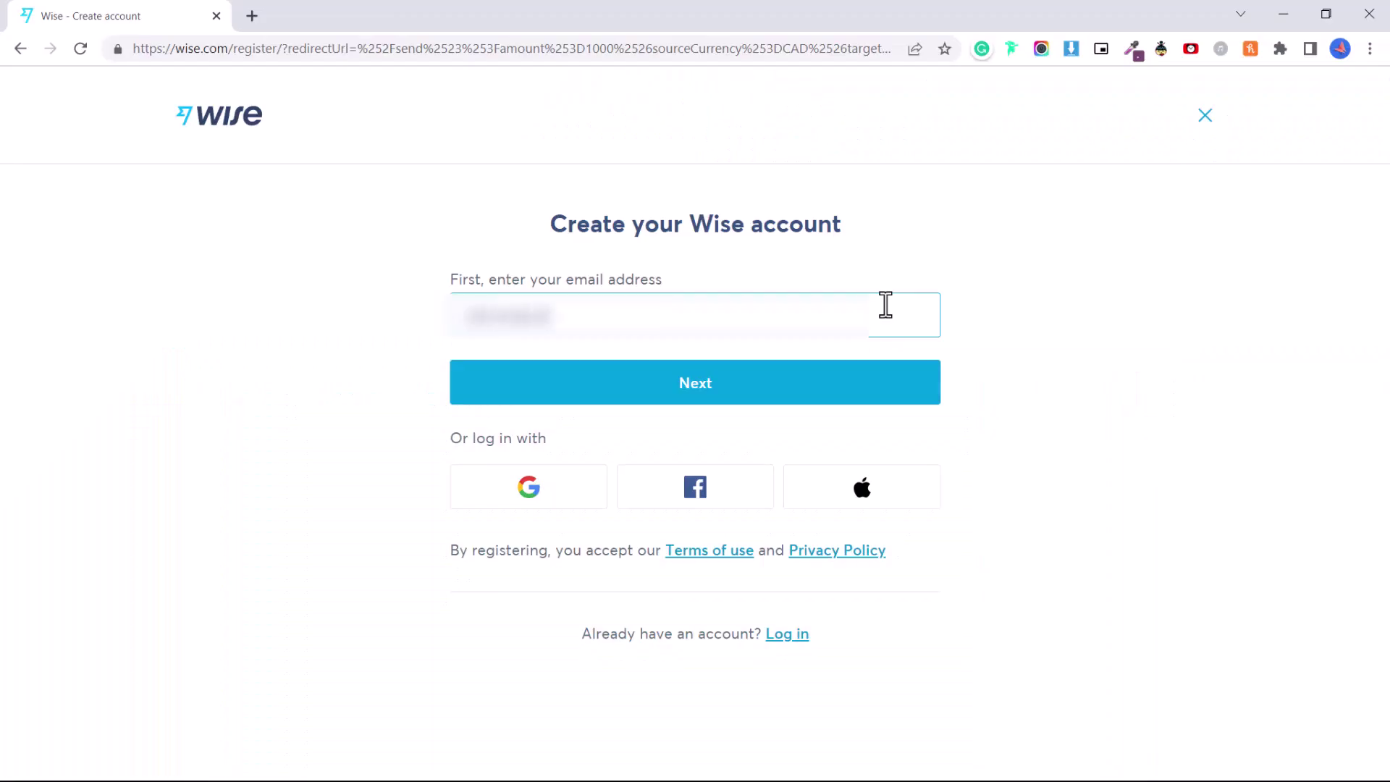
left_click(864, 383)
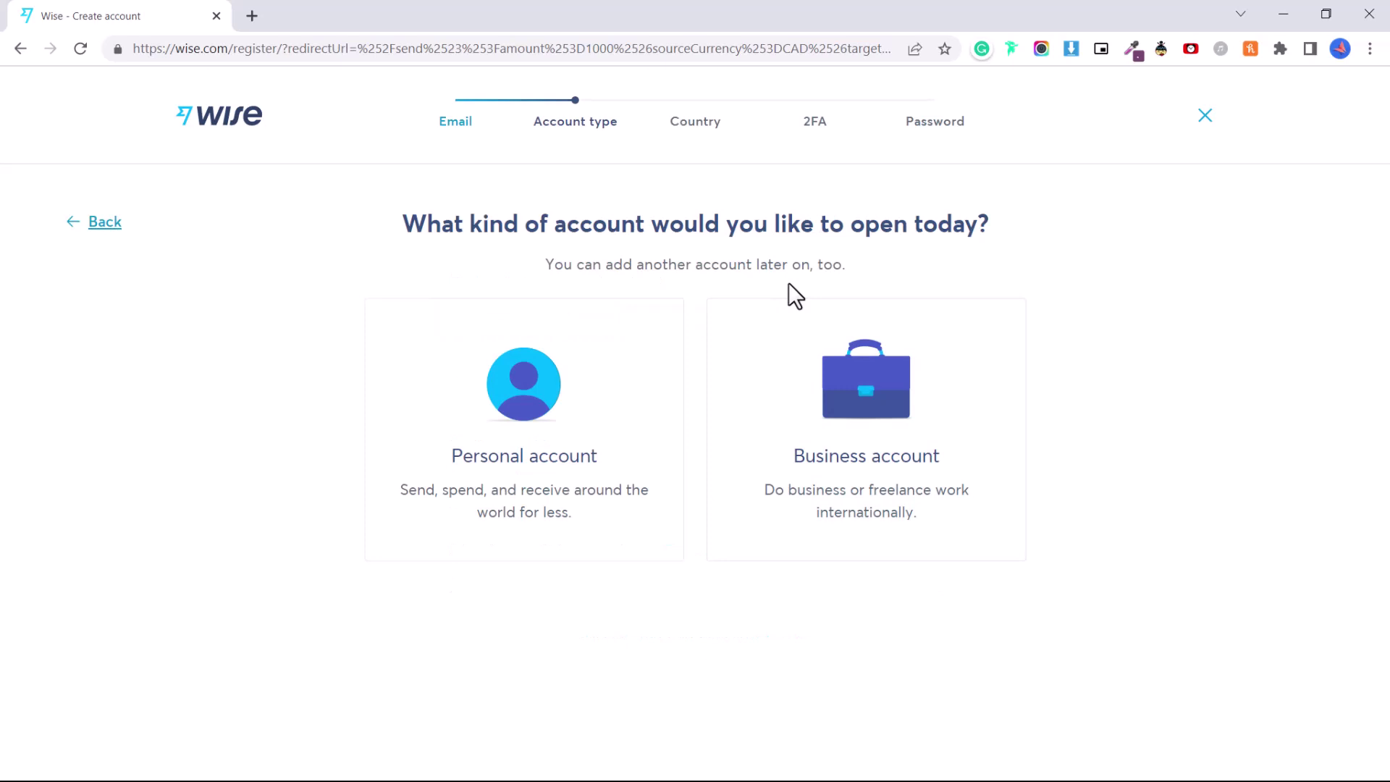
left_click(635, 533)
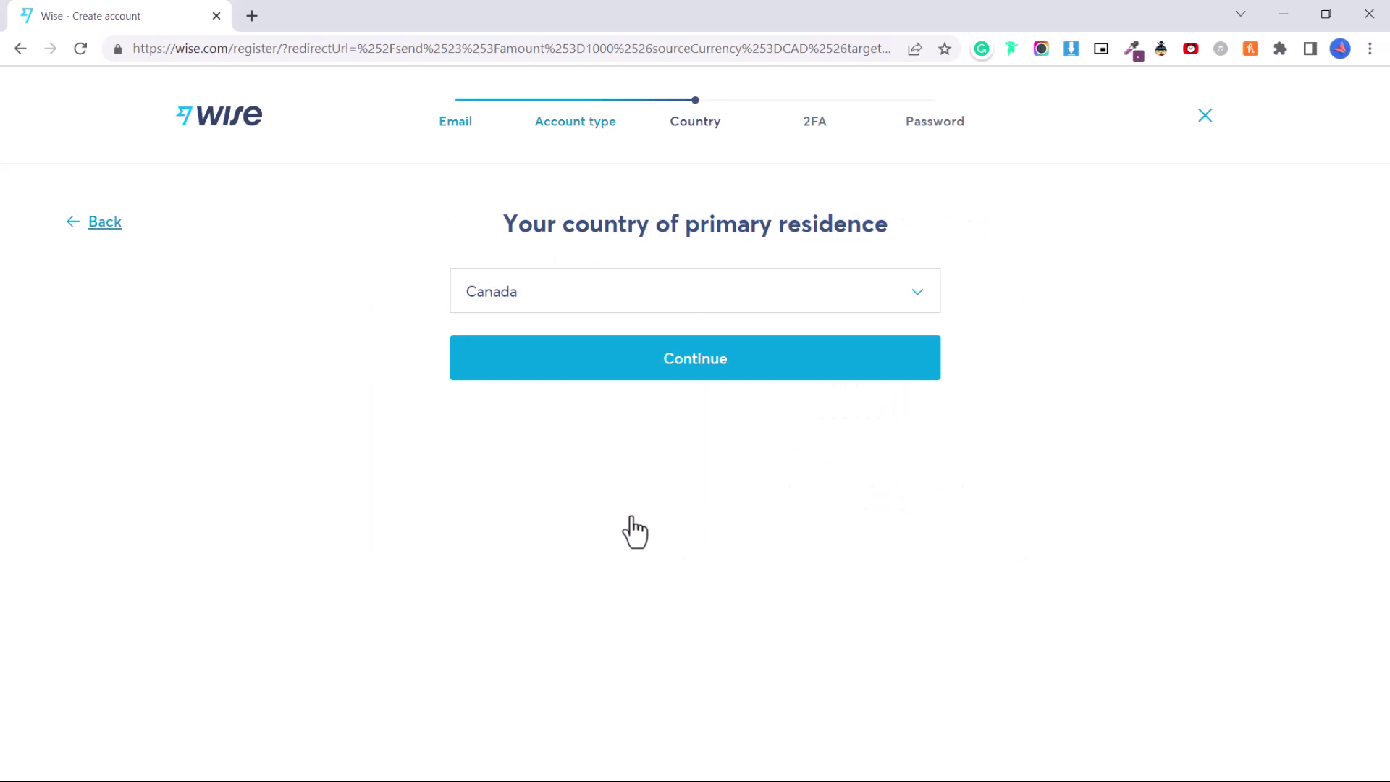
left_click(923, 301)
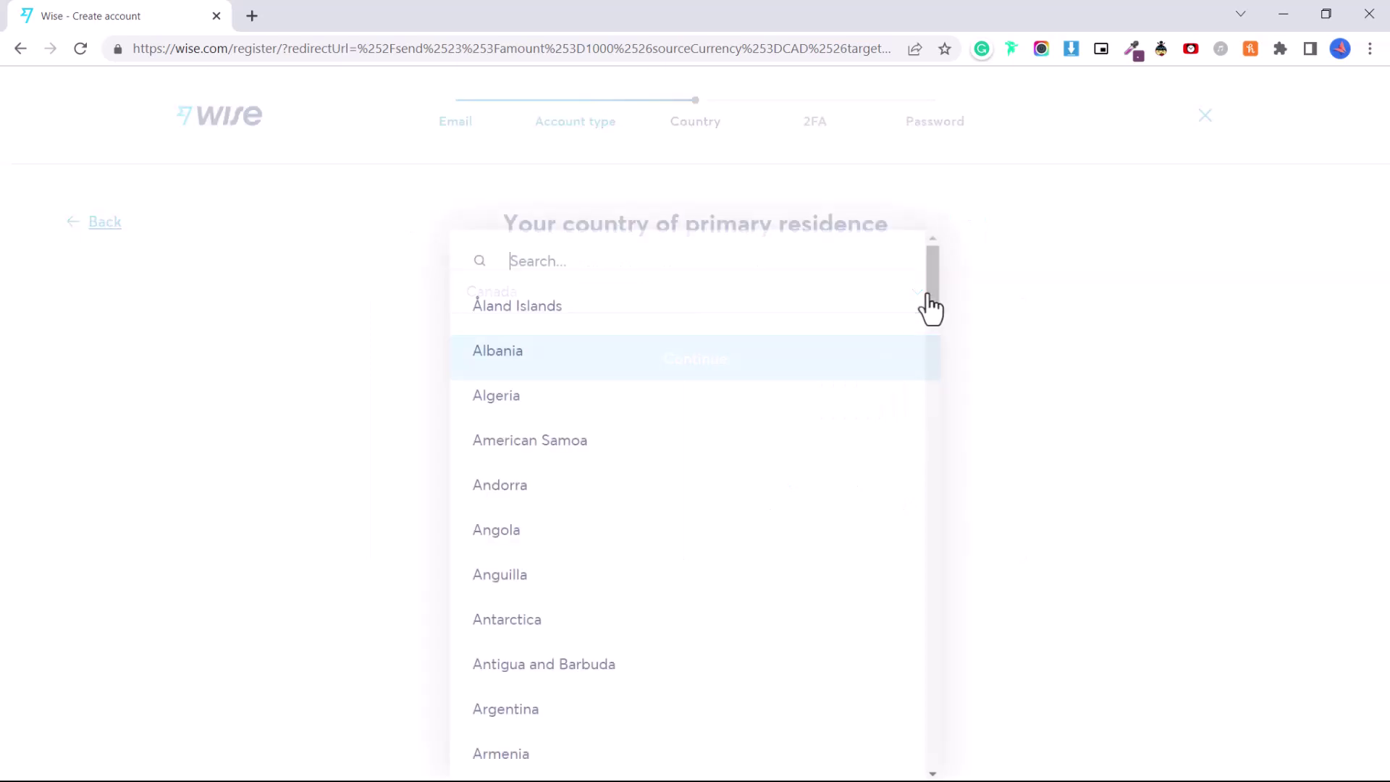
left_click(897, 361)
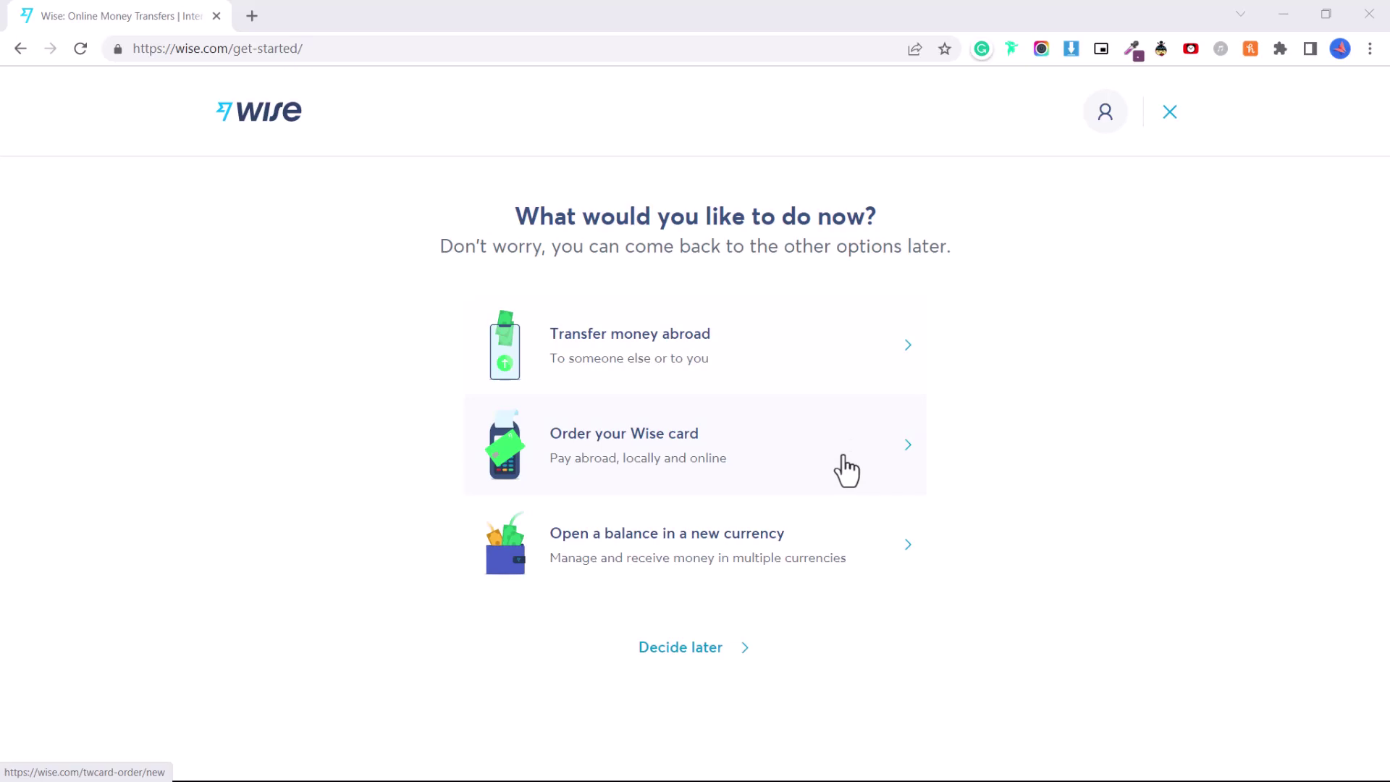
Step: Order a Wise card with free standard postal delivery and an automatically generated PIN
left_click(844, 456)
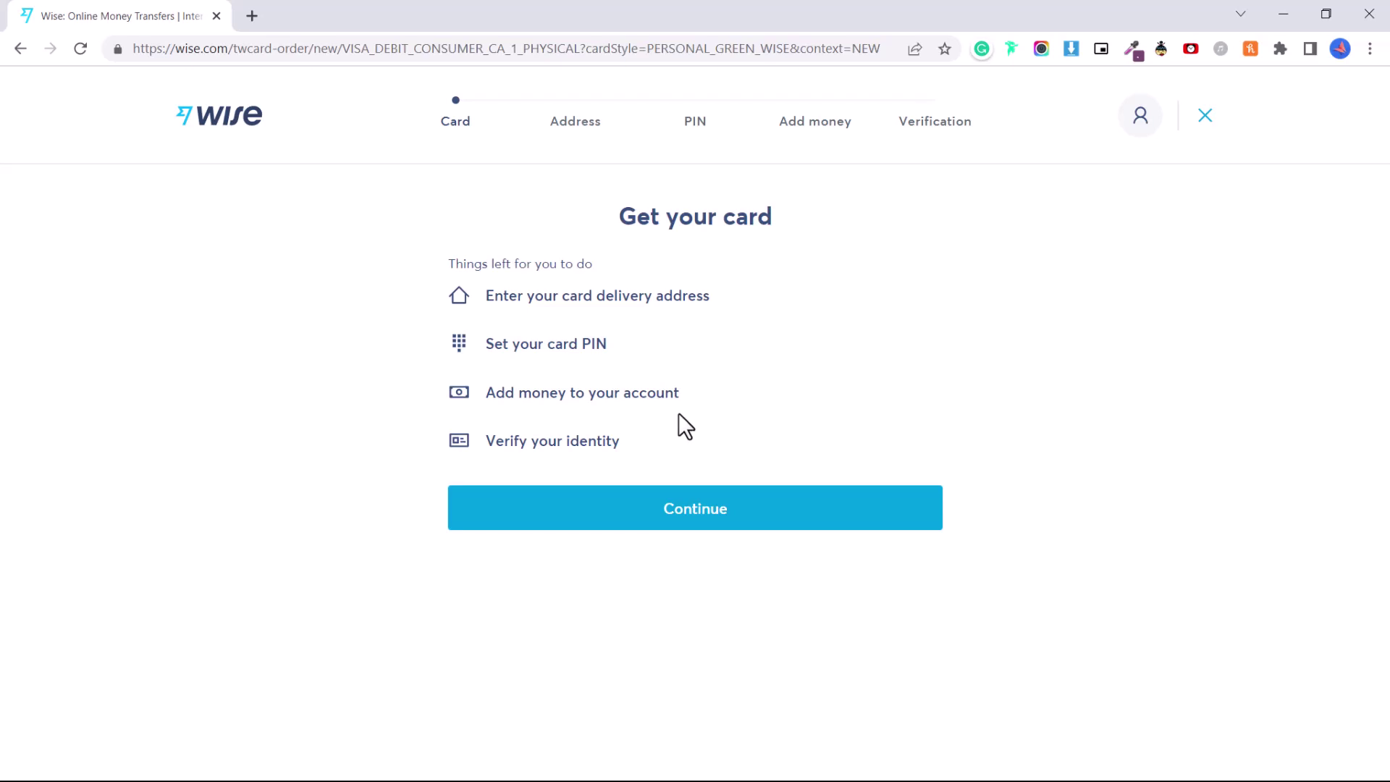
left_click(648, 507)
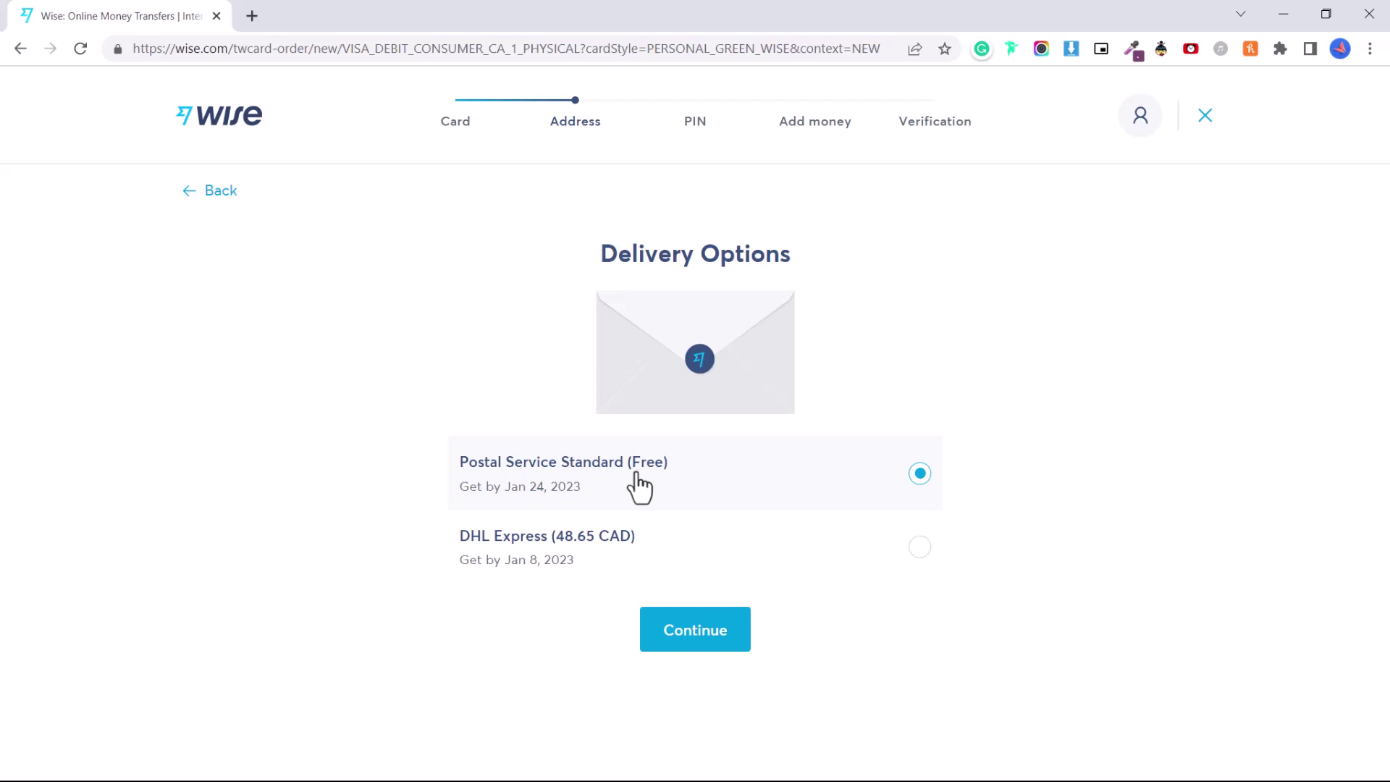
left_click(689, 641)
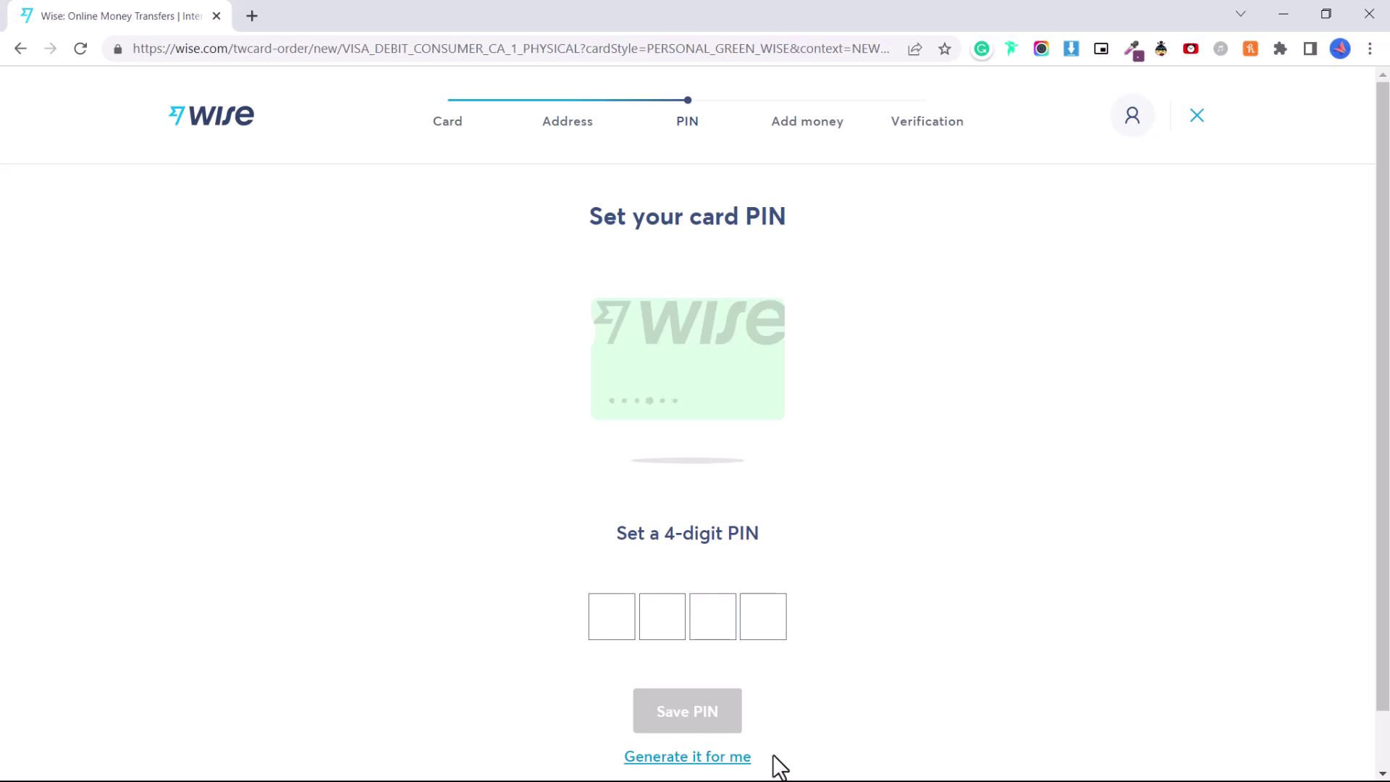
left_click(751, 758)
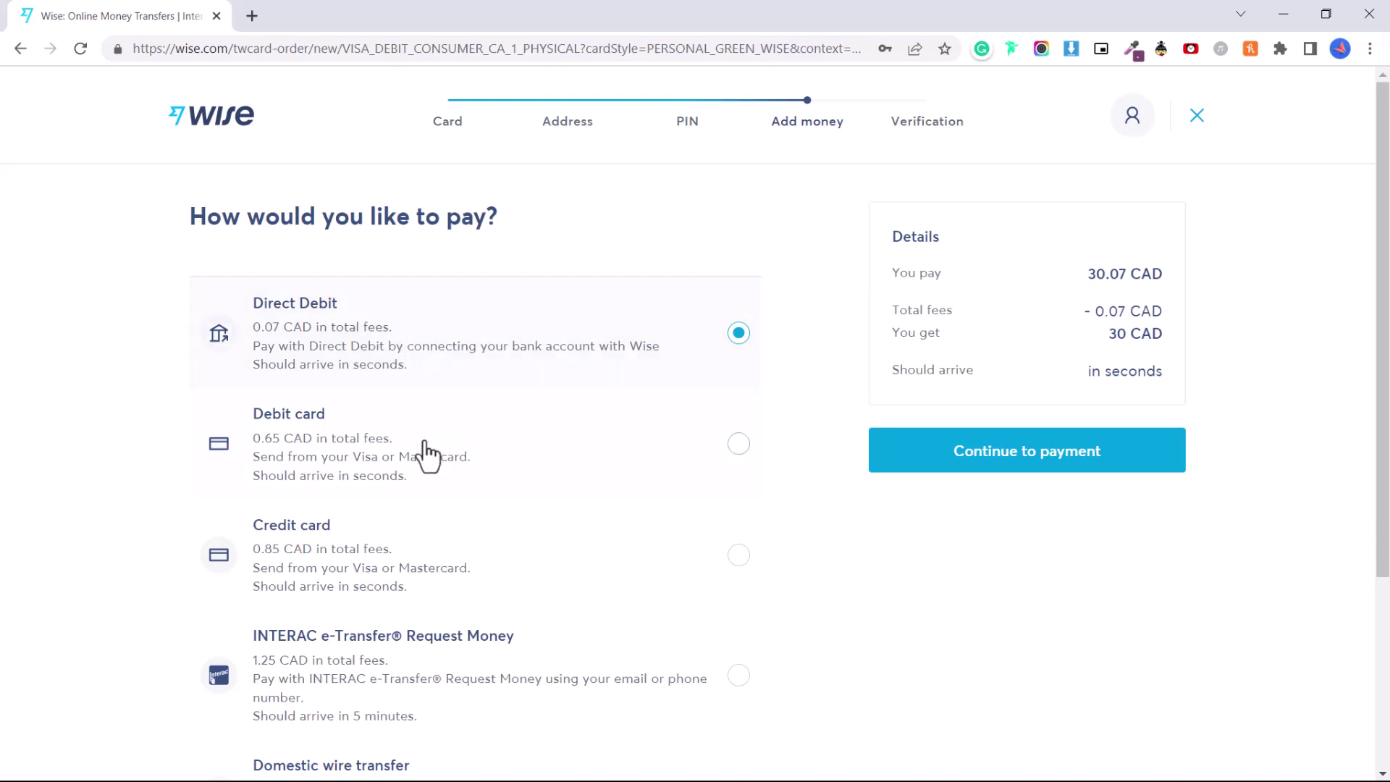
Step: Pay for the 30 CAD top-up by debit card instead of Direct Debit
scroll(481, 403, "down", 3)
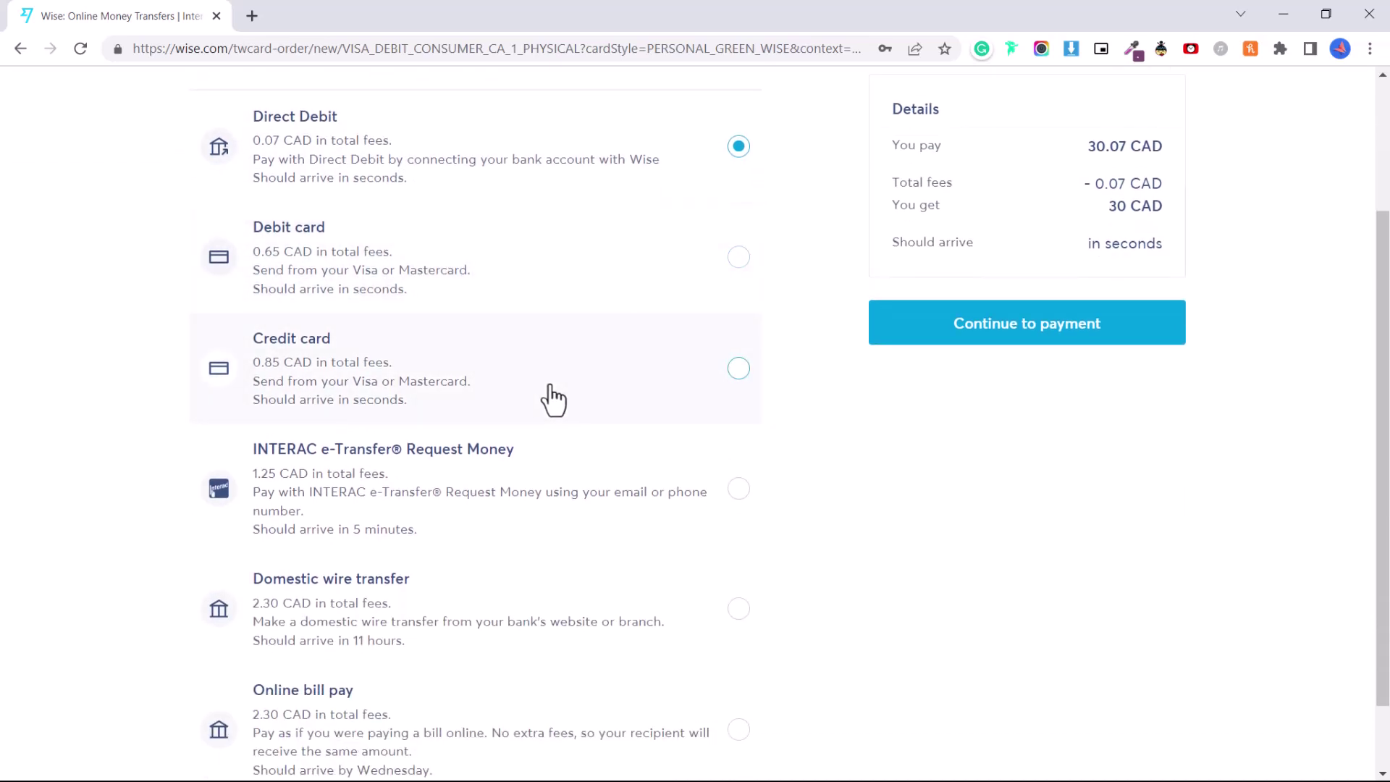
scroll(554, 400, "down", 1)
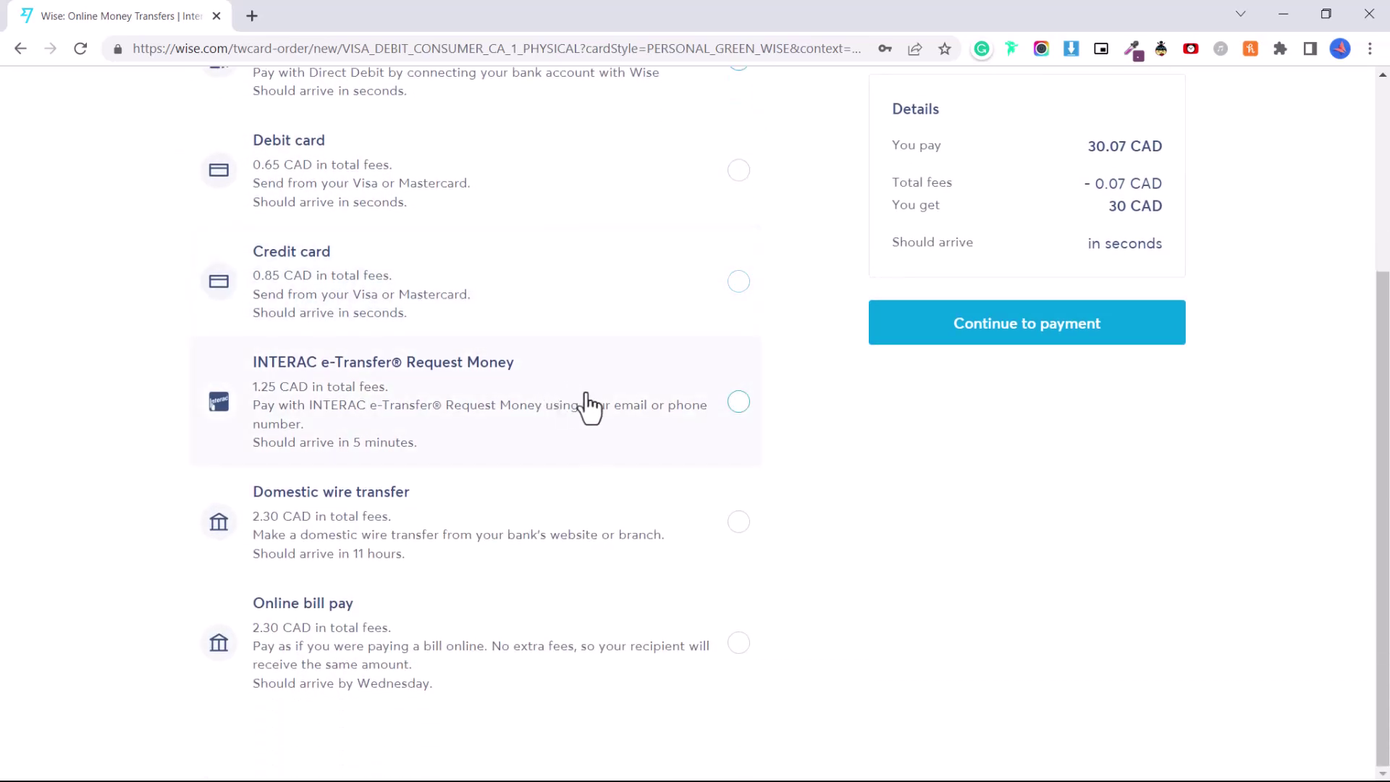
scroll(582, 666, "up", 3)
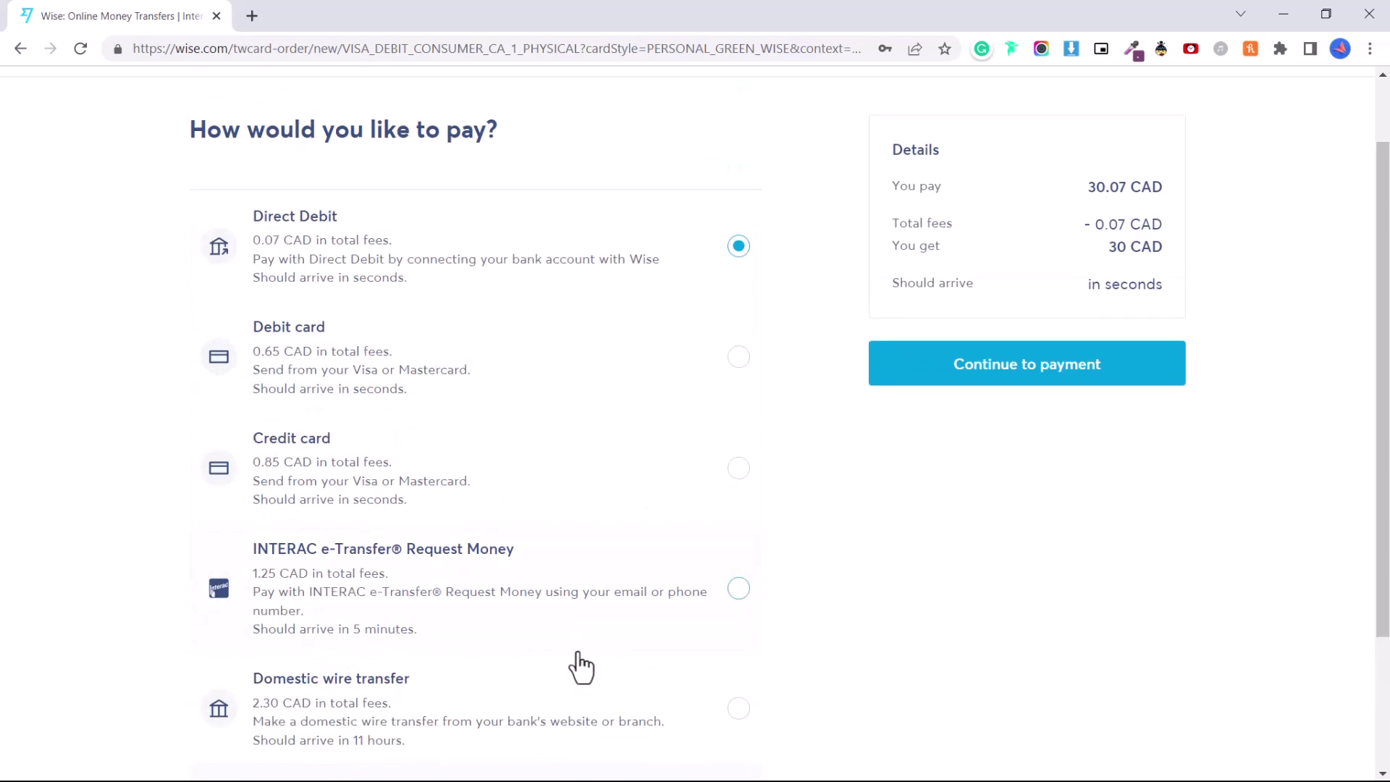
scroll(581, 666, "up", 1)
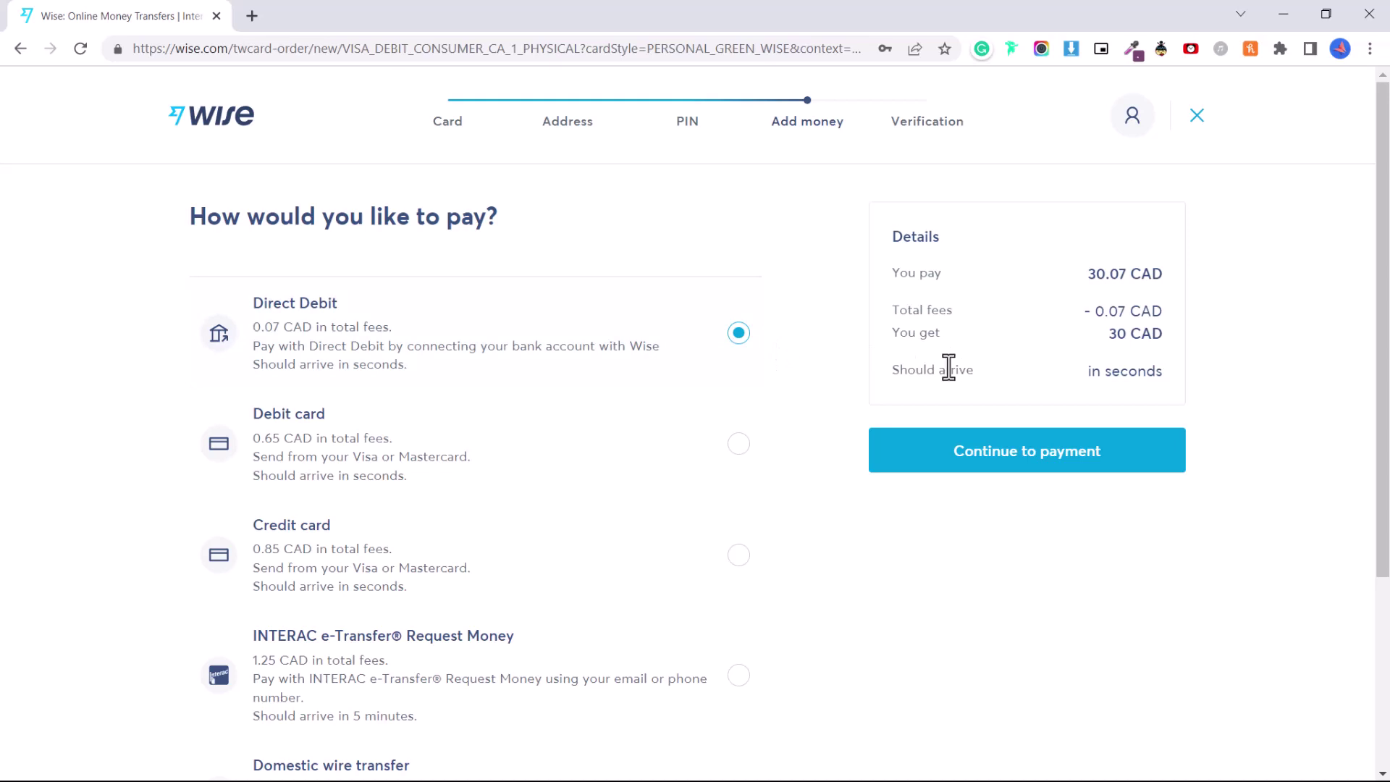
left_click(927, 465)
left_click(922, 452)
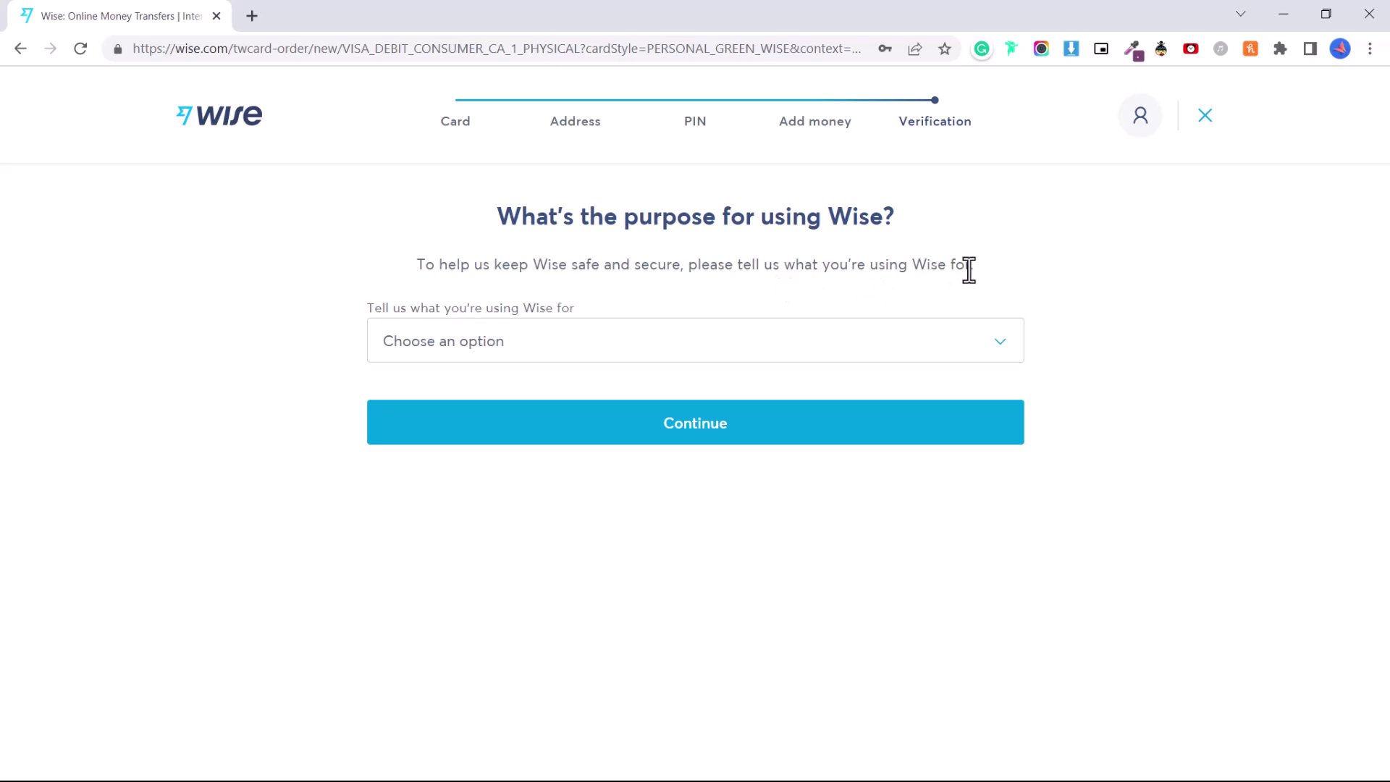
Step: Set the purpose of using Wise to 'Spending money when travelling abroad' and continue
left_click(1002, 350)
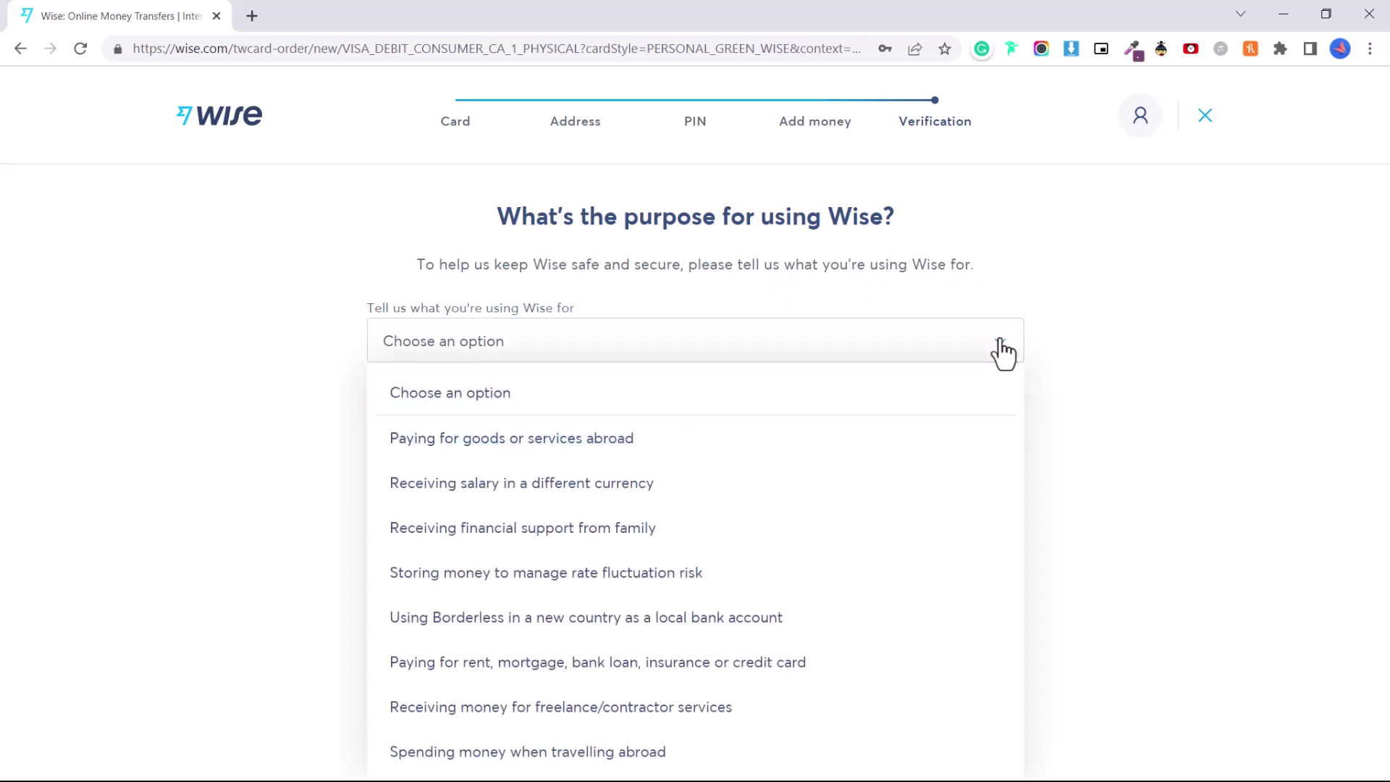
left_click(714, 756)
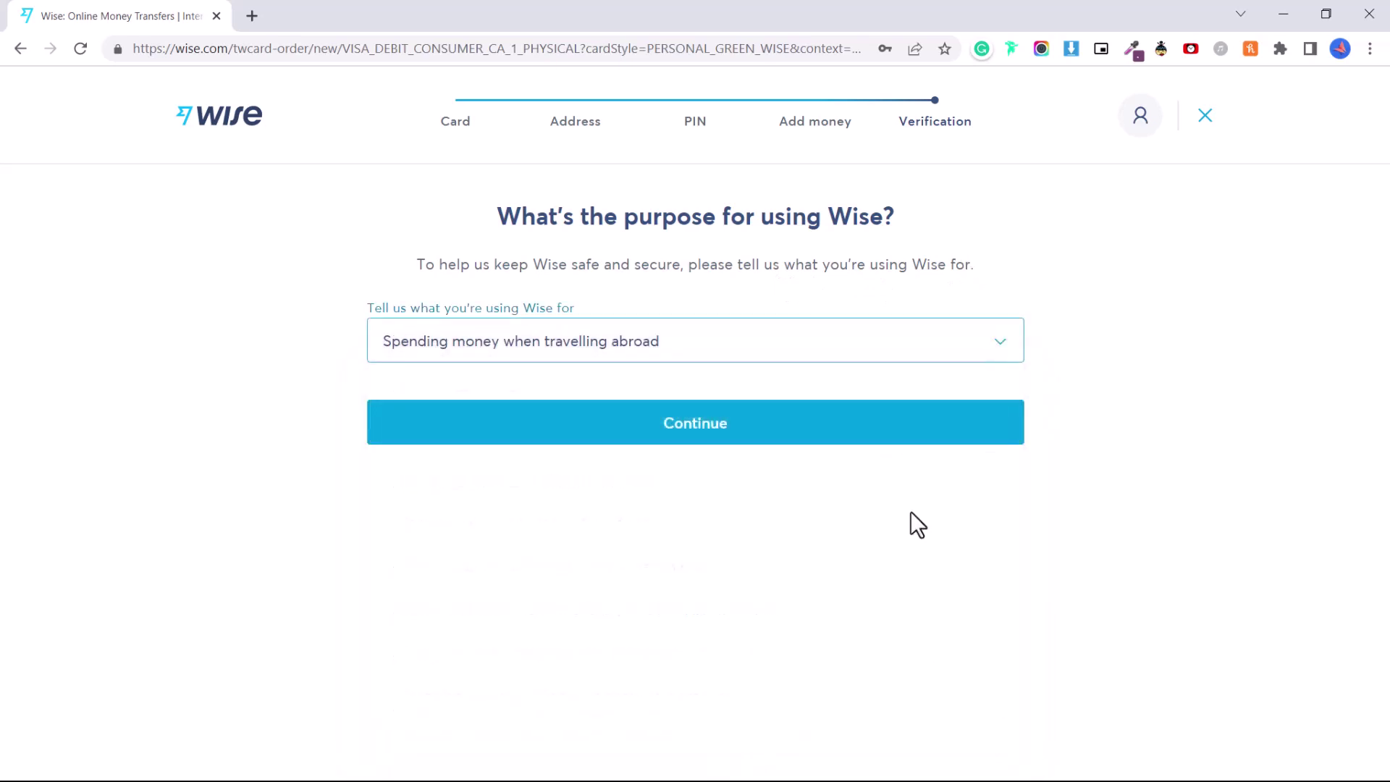
left_click(897, 440)
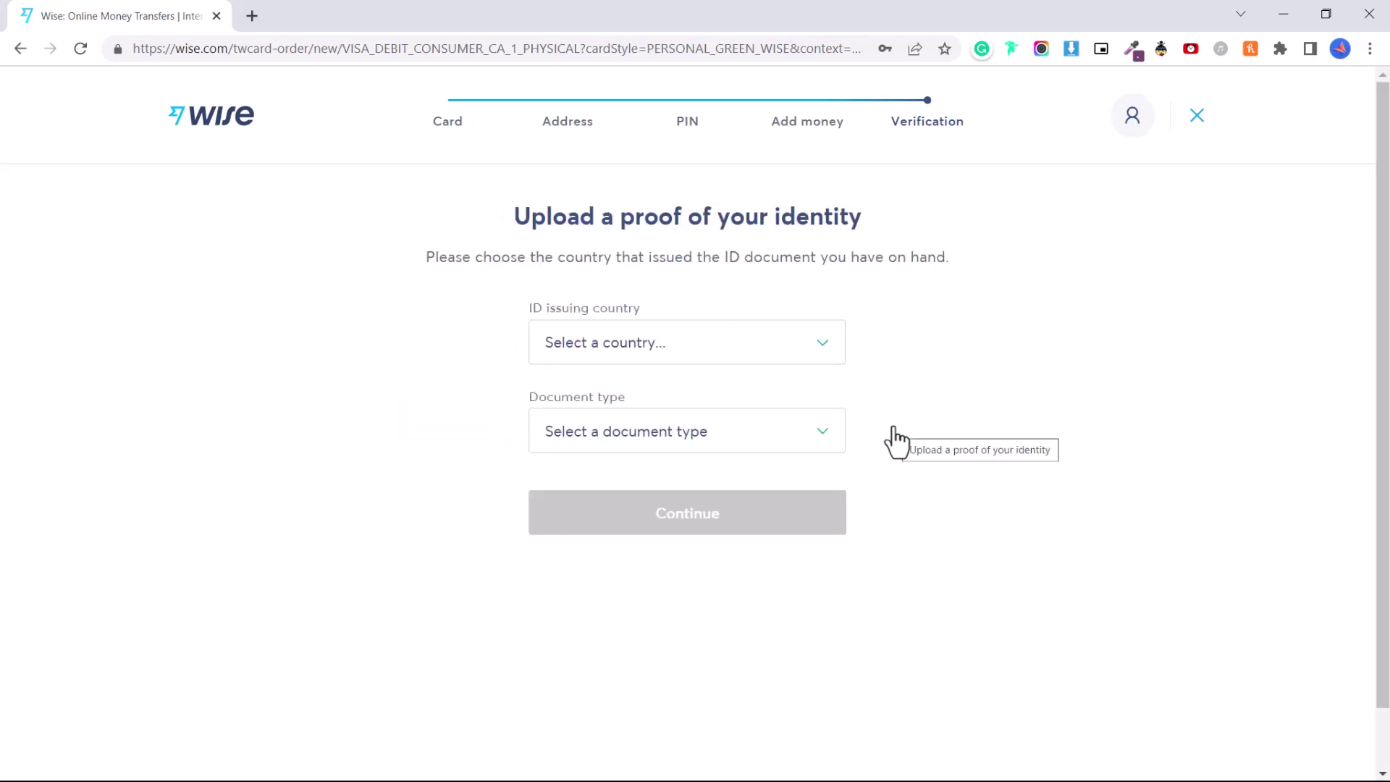
Step: Choose Canada as the ID issuing country and Passport as the document type
left_click(821, 347)
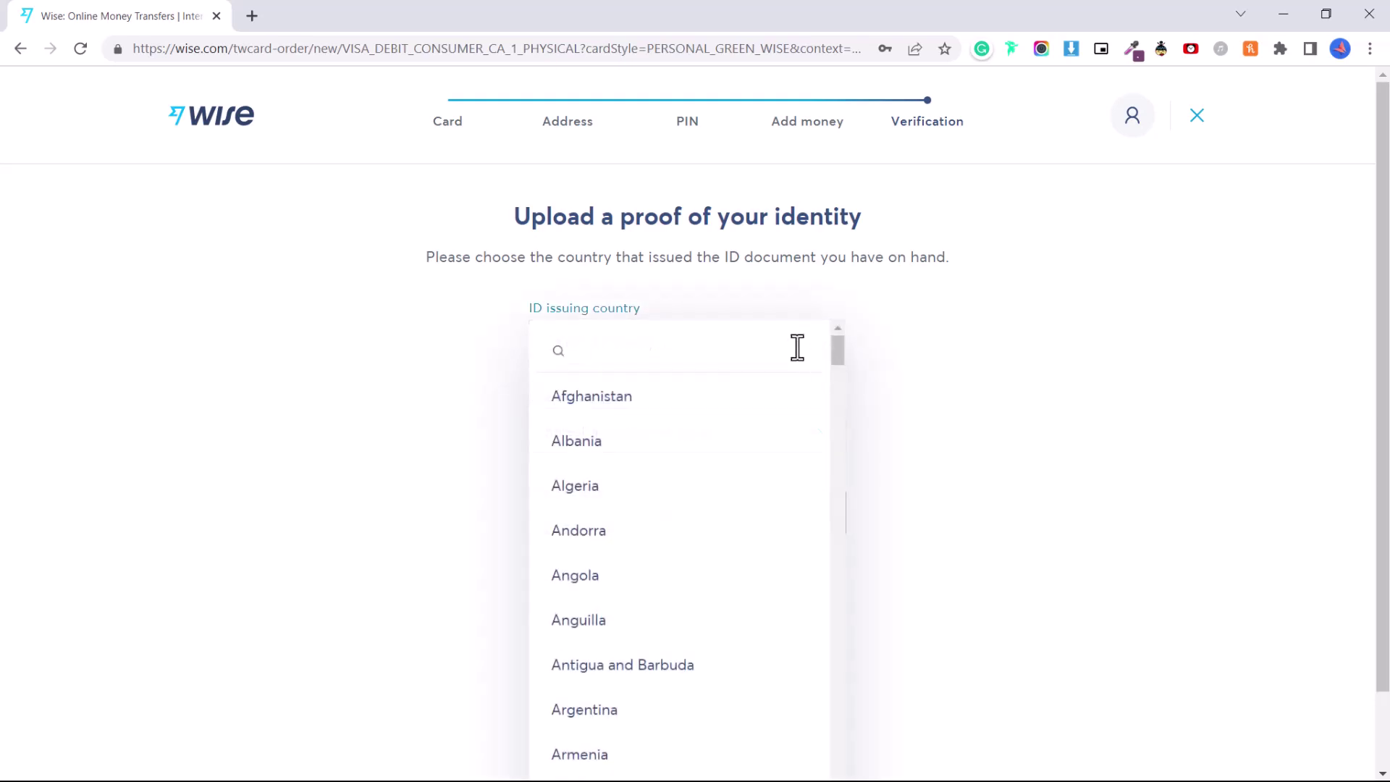
type("can")
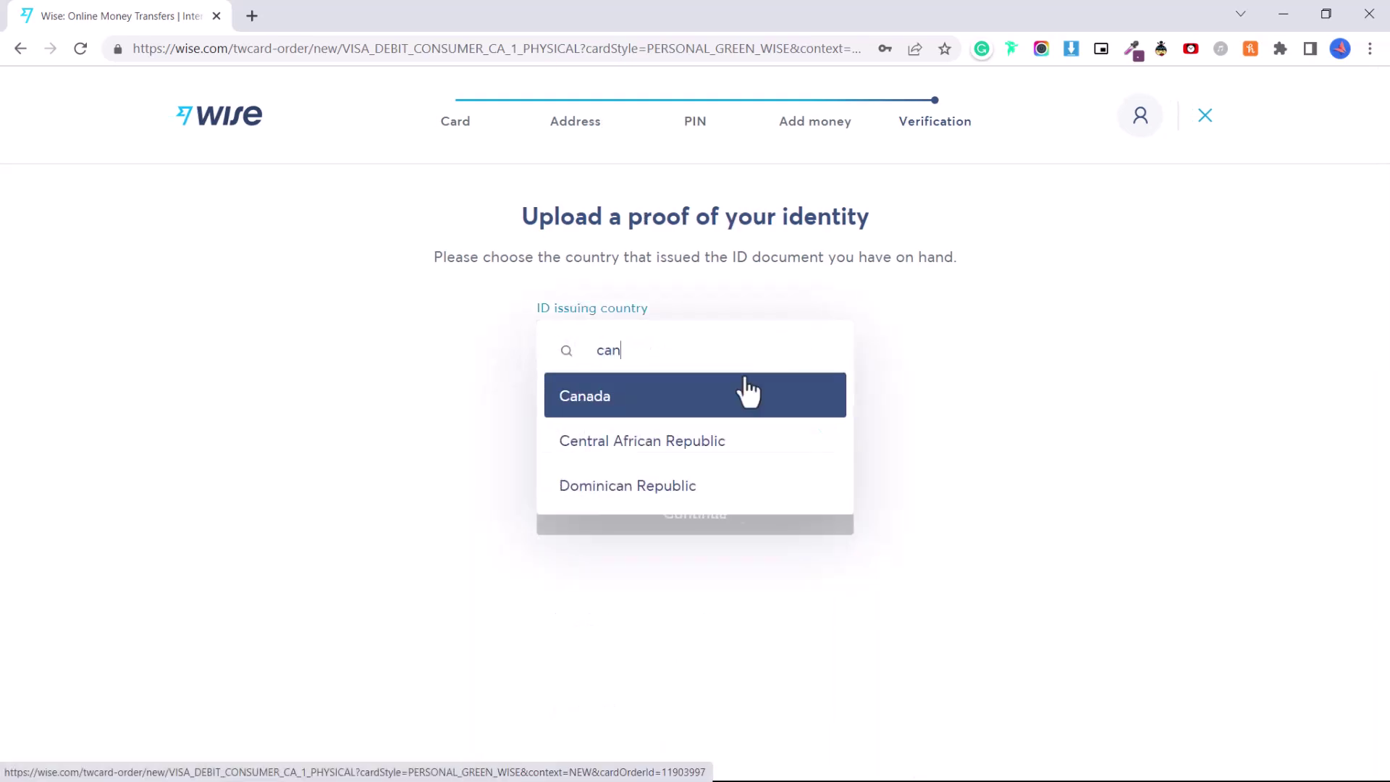
left_click(746, 398)
left_click(738, 439)
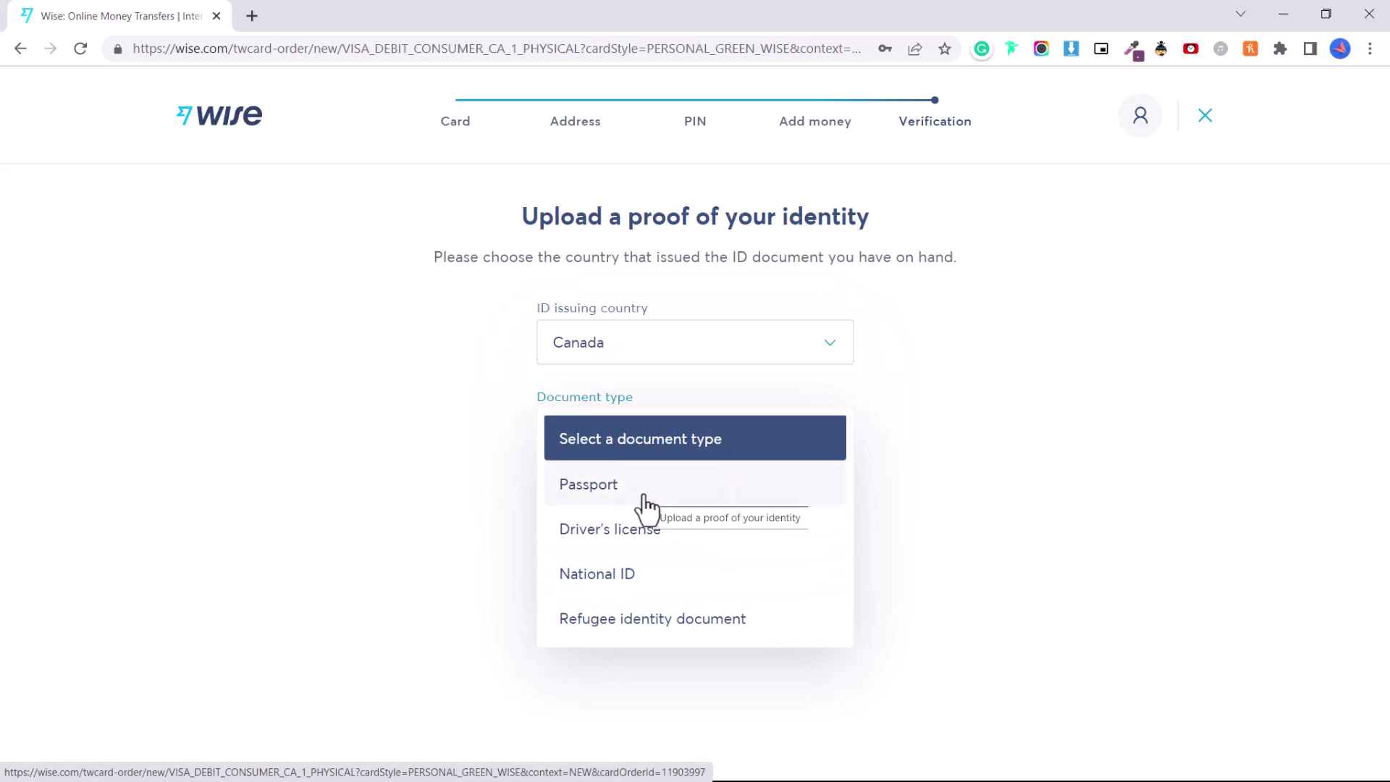
left_click(644, 495)
Step: Upload the Passport file as the photo page and submit it for verification
left_click(641, 528)
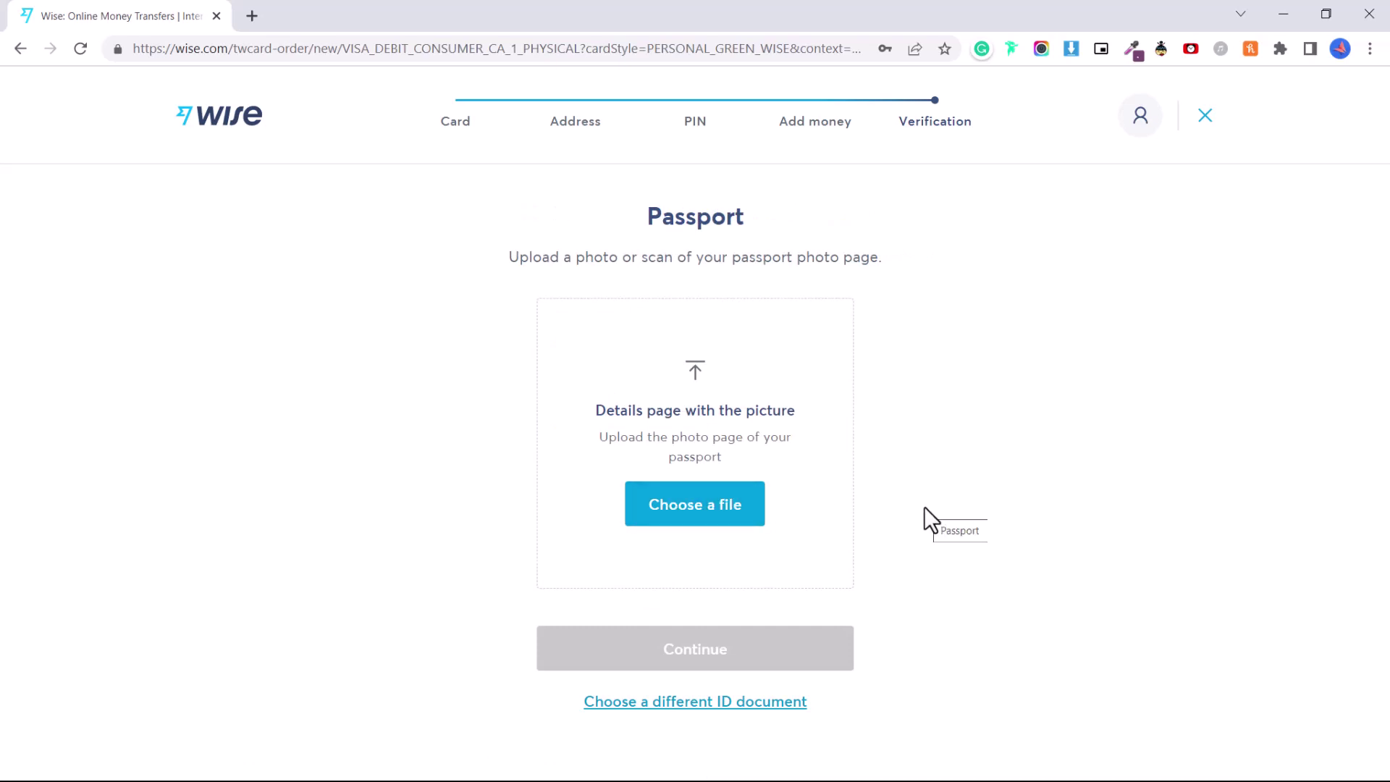
left_click_drag(924, 506, 924, 506)
left_click(1108, 366)
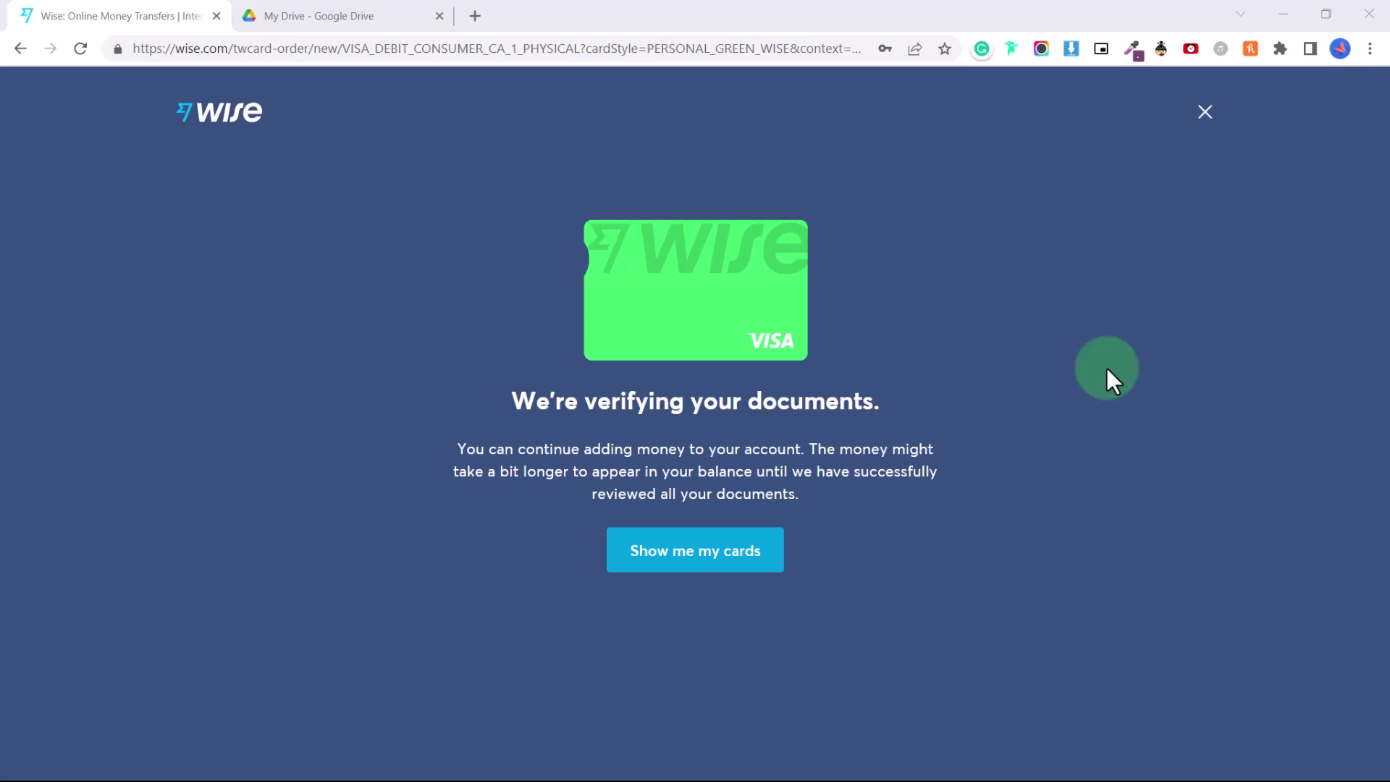
Step: Leave the card order for My cards, then pick the 'Open 50+ currencies' card on Home
left_click(761, 555)
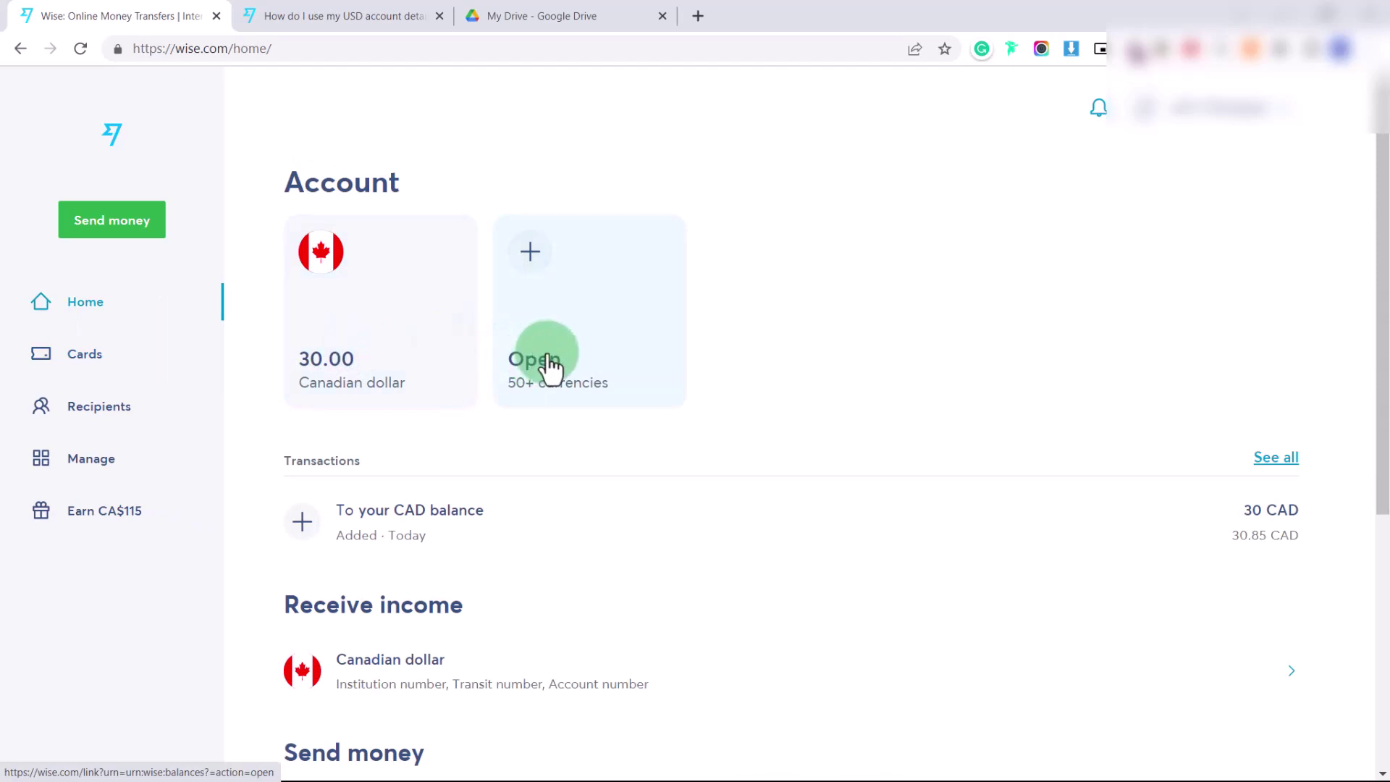
left_click(589, 384)
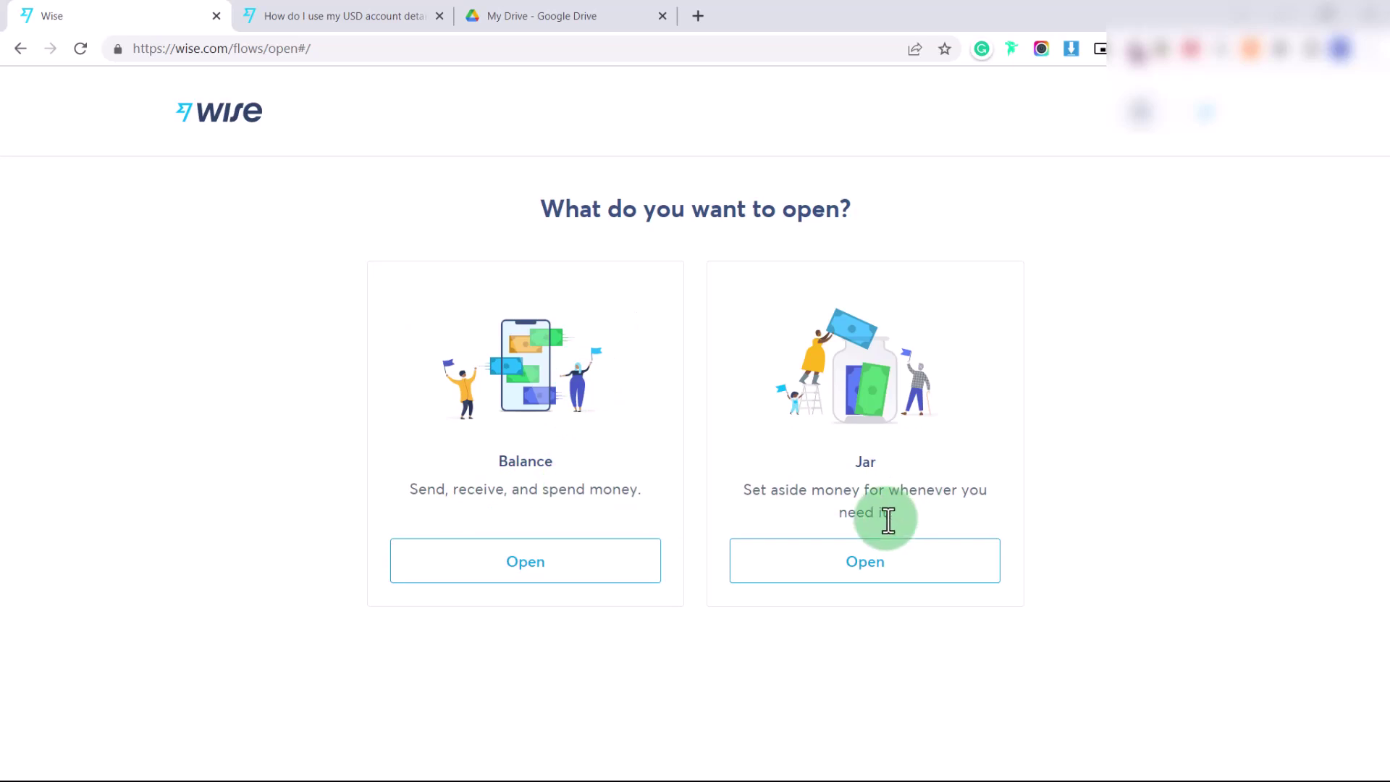
Step: Open a new US dollar balance at 0 USD and bring up its account details page
left_click(595, 584)
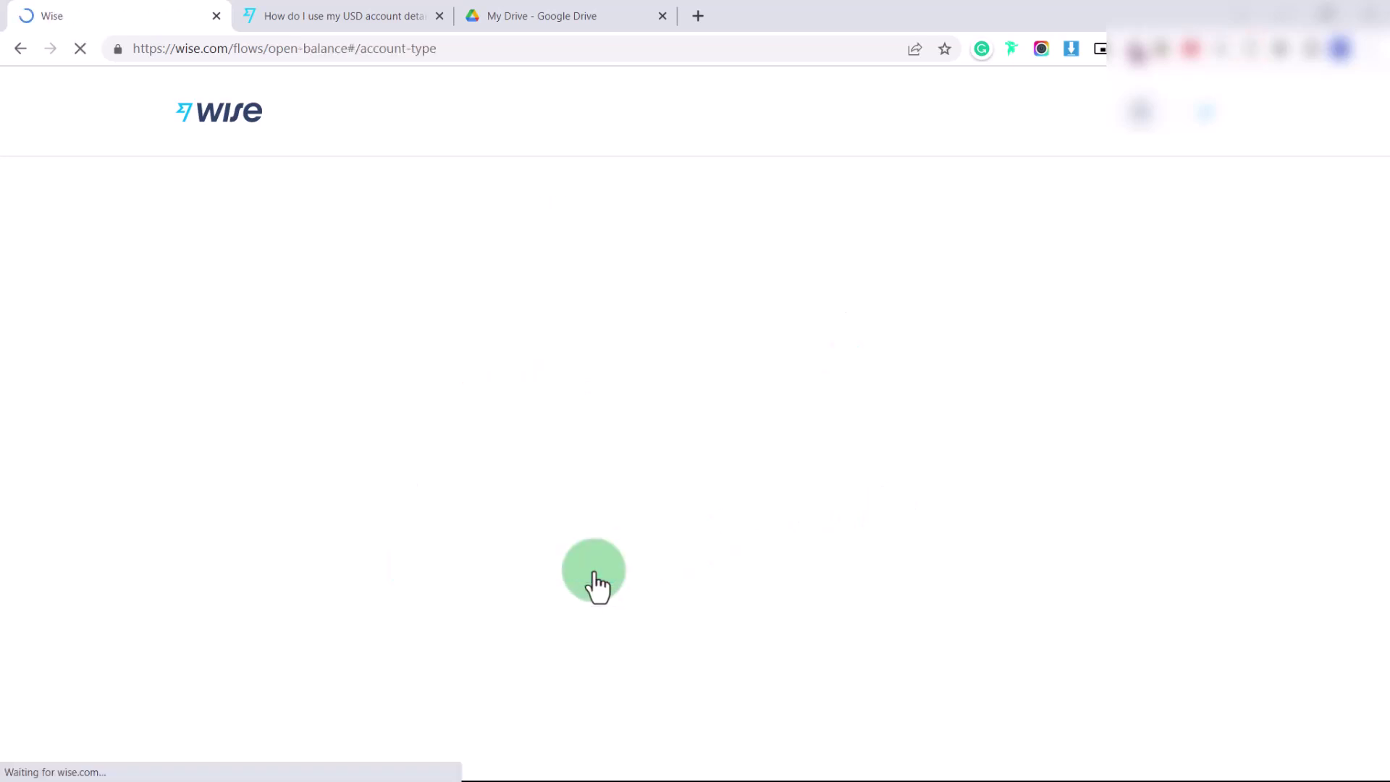
left_click(592, 290)
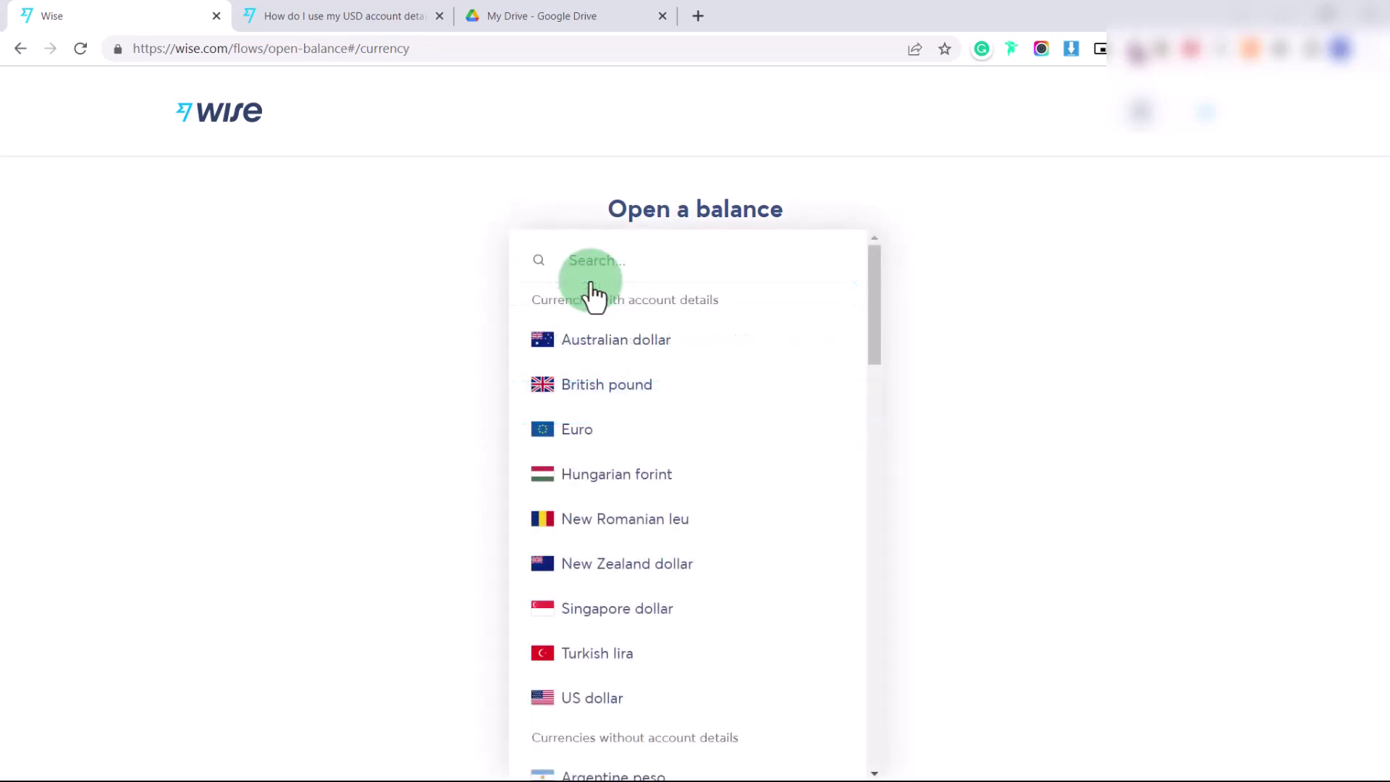
type("us")
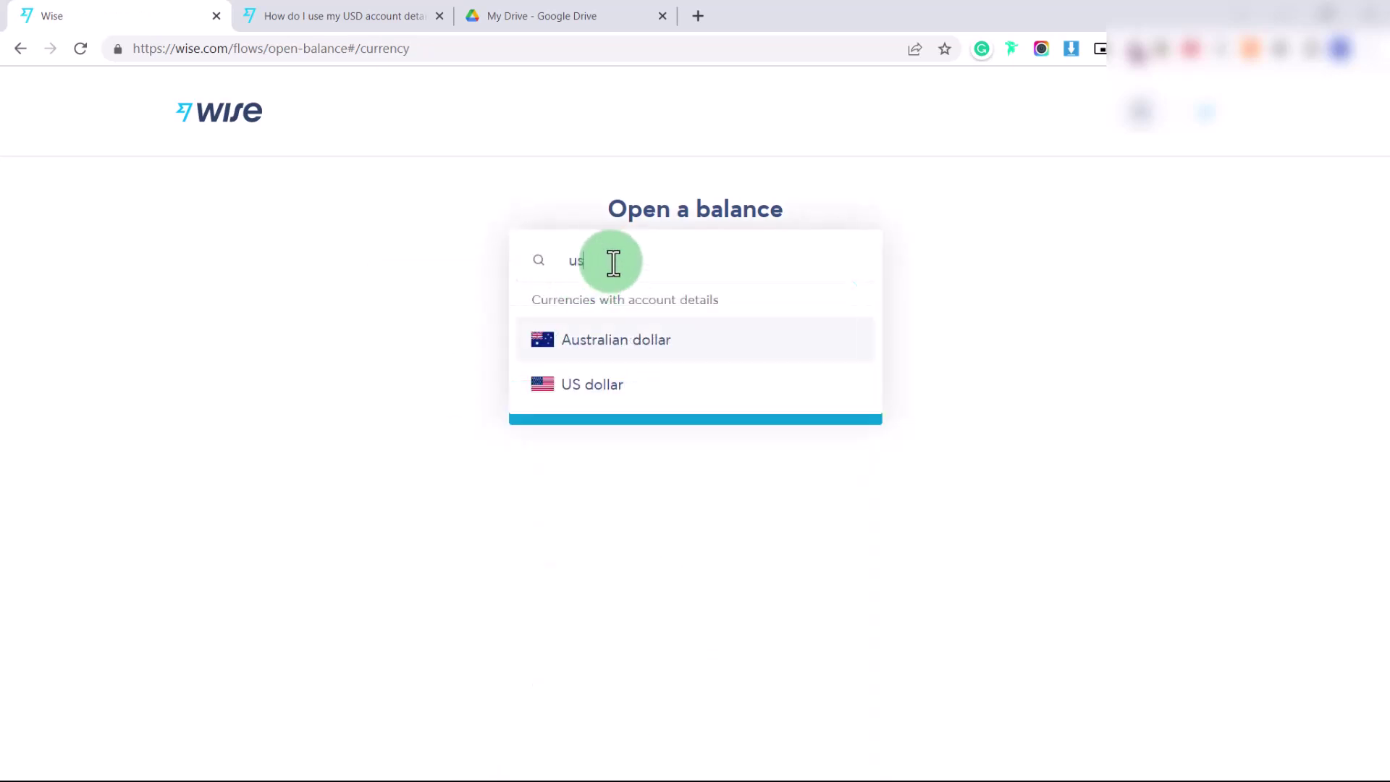
left_click(590, 385)
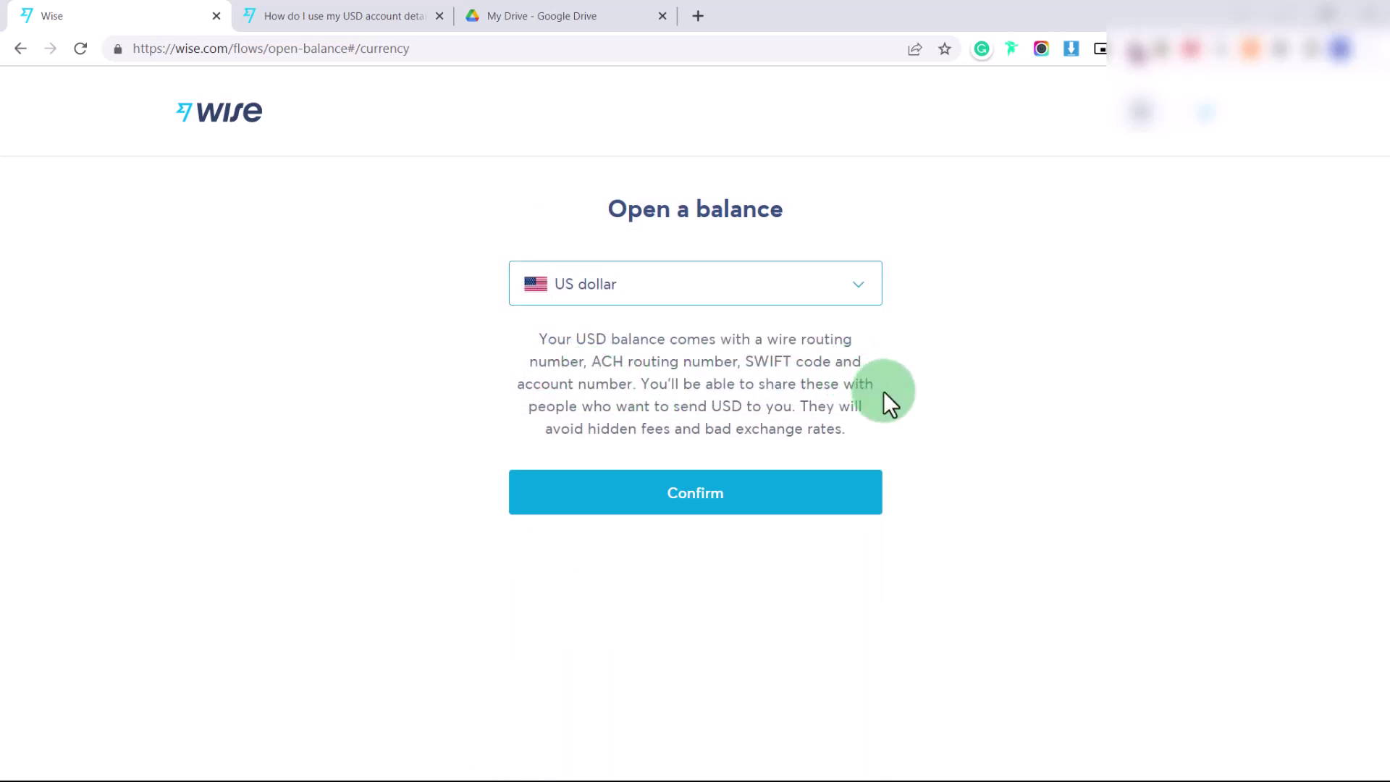
left_click(825, 489)
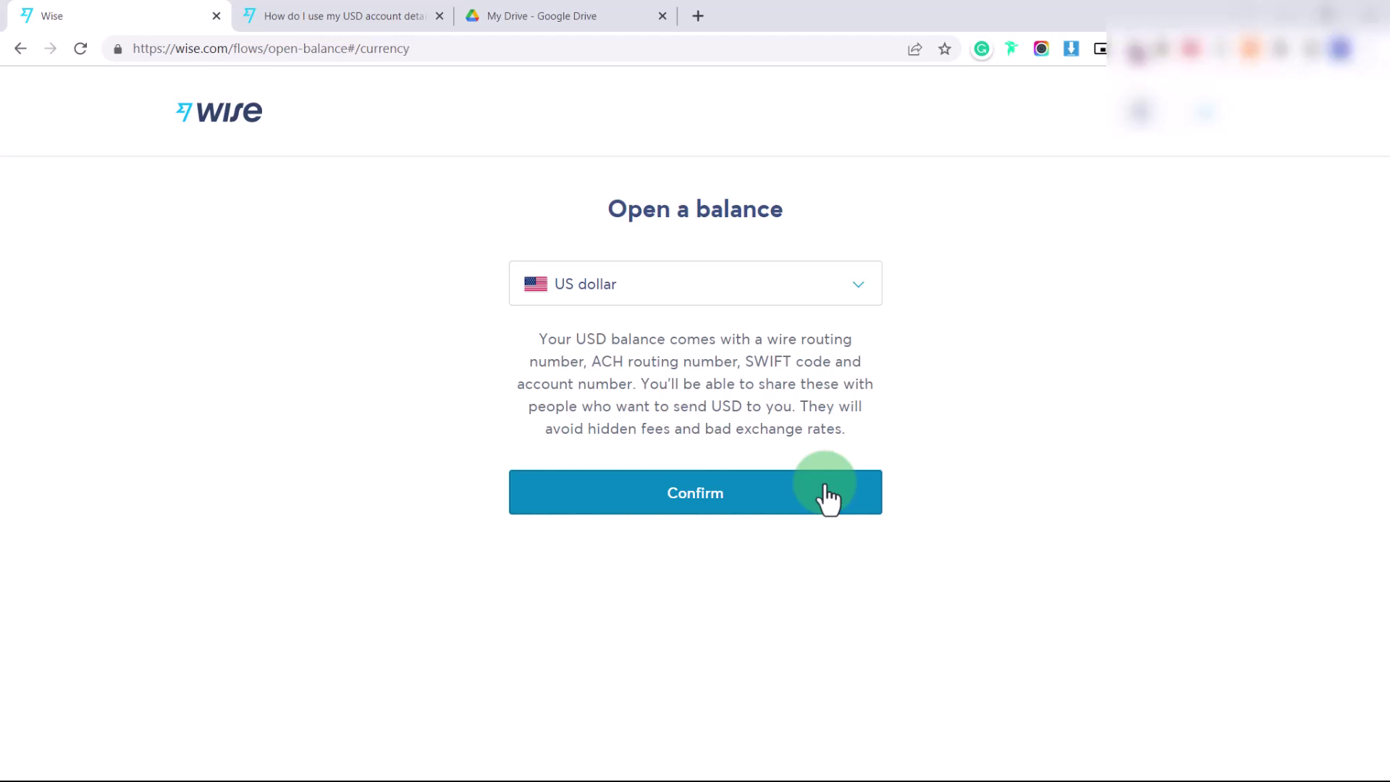
left_click(828, 498)
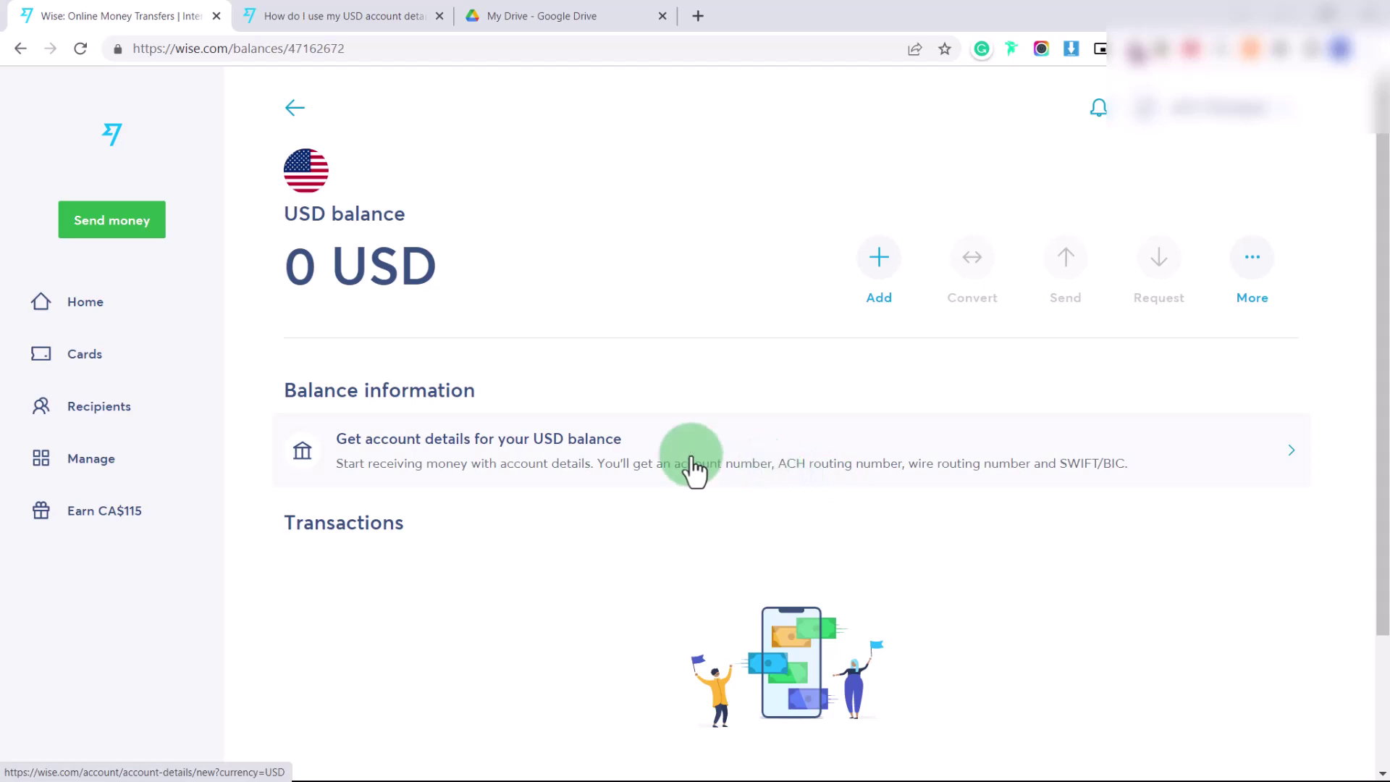
left_click(777, 460)
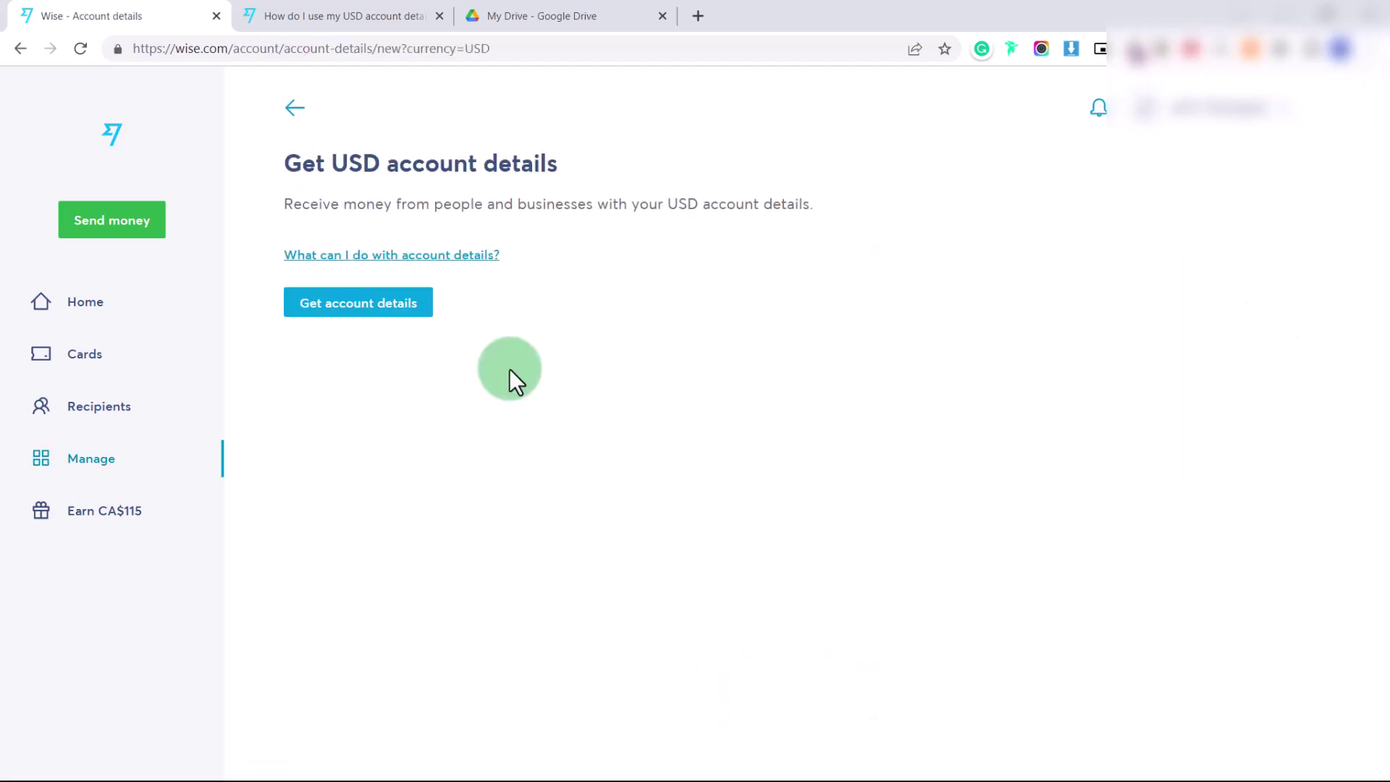
Step: Request USD account details and complete identity verification via QR code
left_click(427, 322)
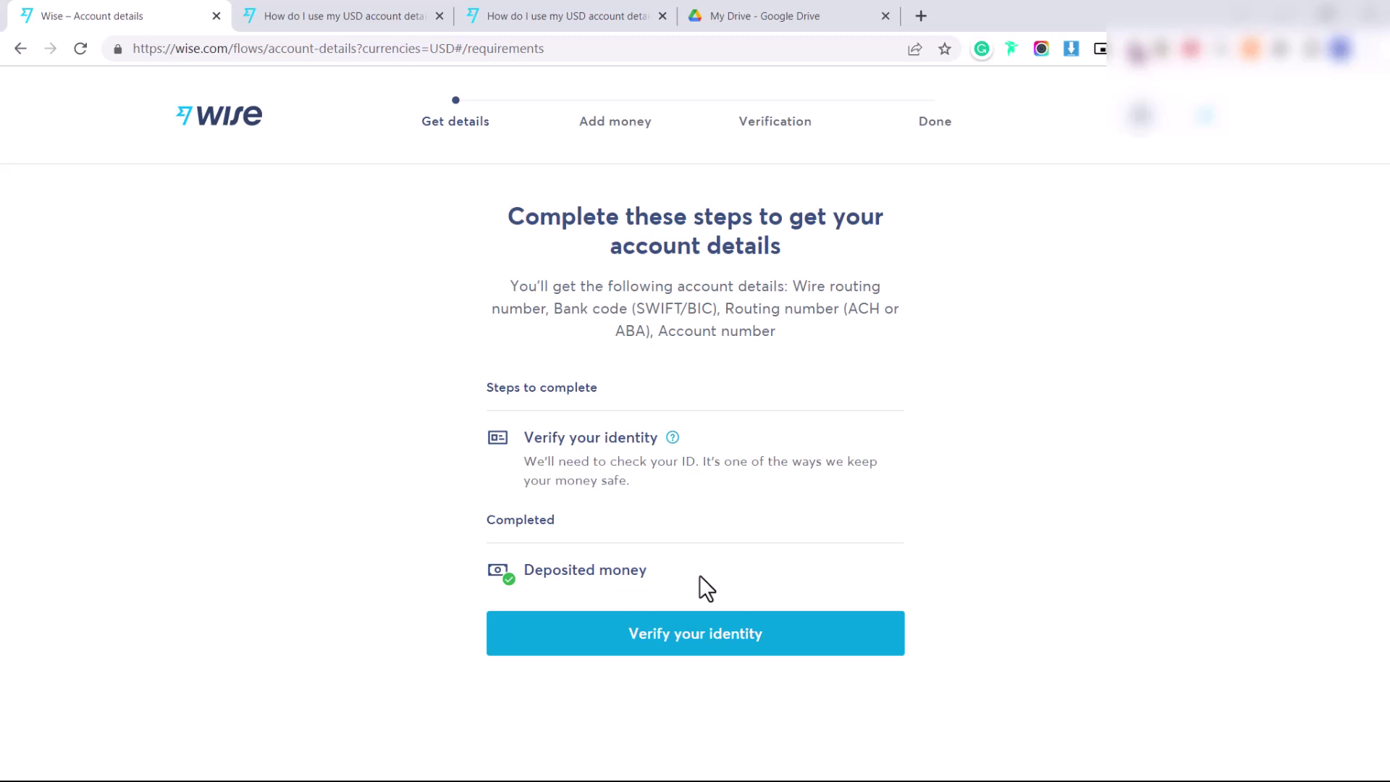
left_click(700, 639)
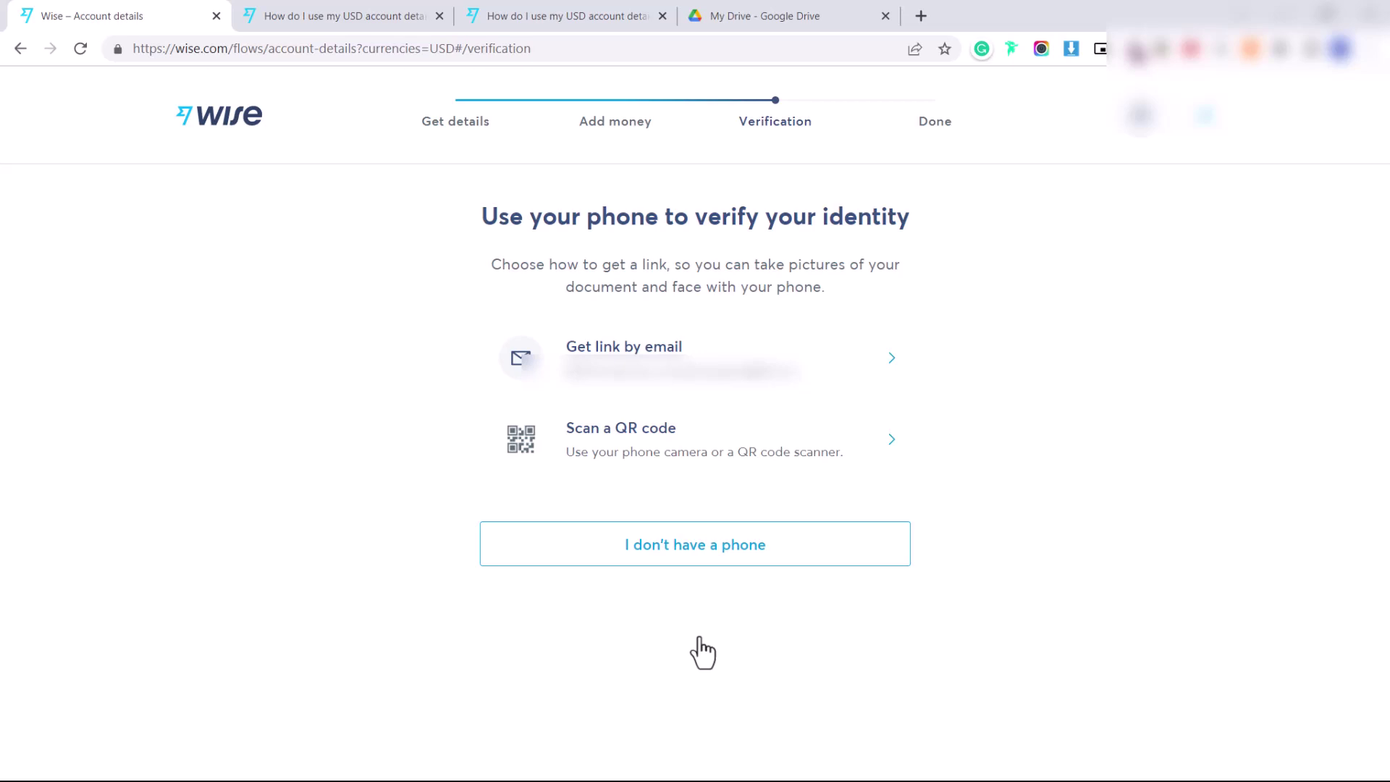
left_click(723, 471)
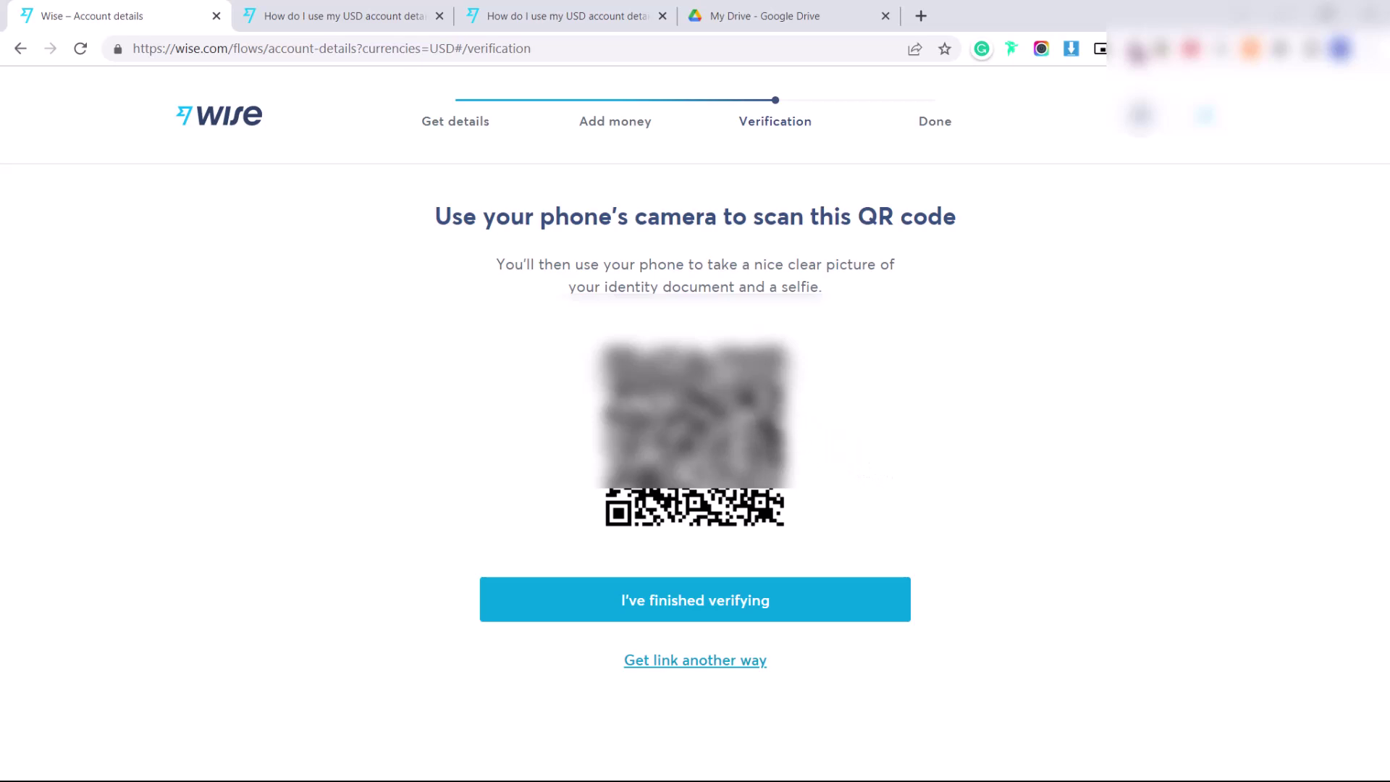
left_click(707, 601)
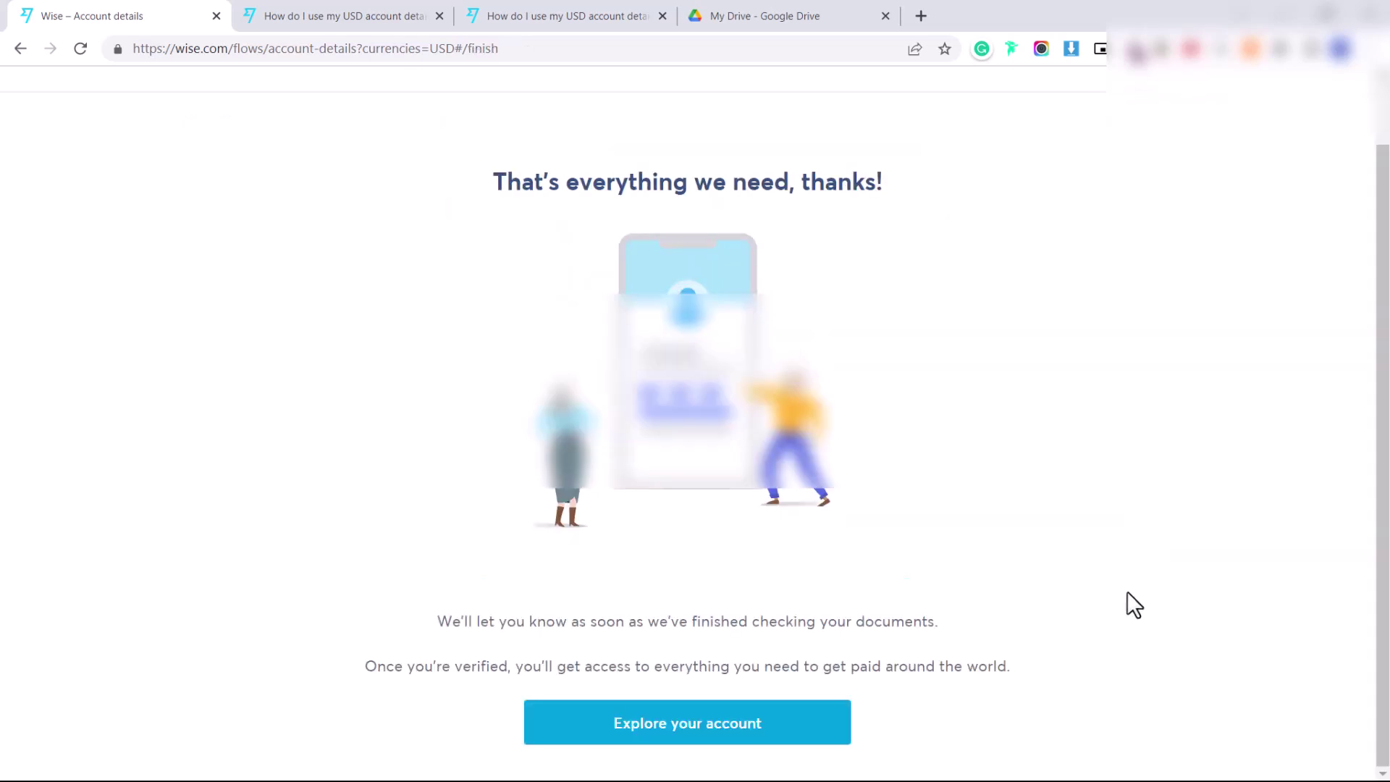
Step: Return to the overview with Euro and US dollar balances, then show the Recipients page
left_click(832, 735)
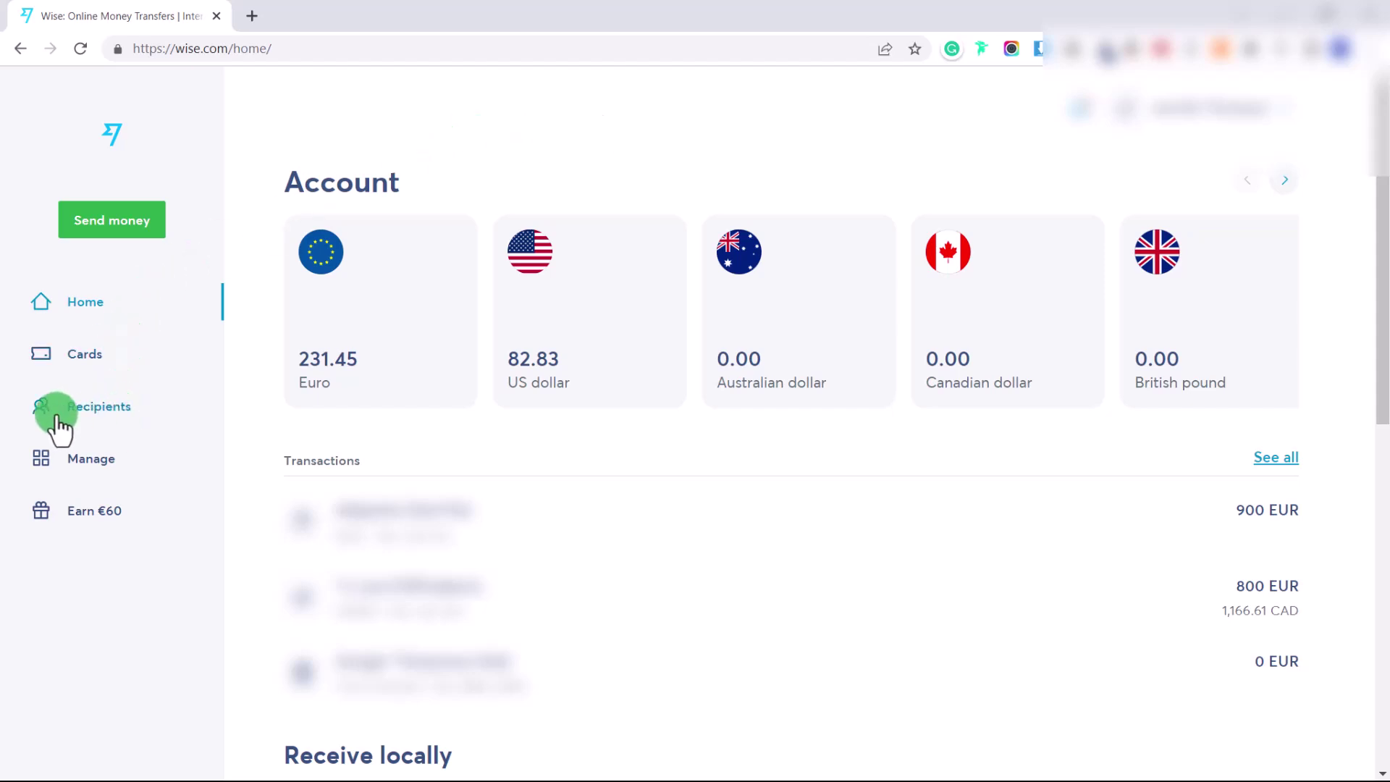
left_click(108, 417)
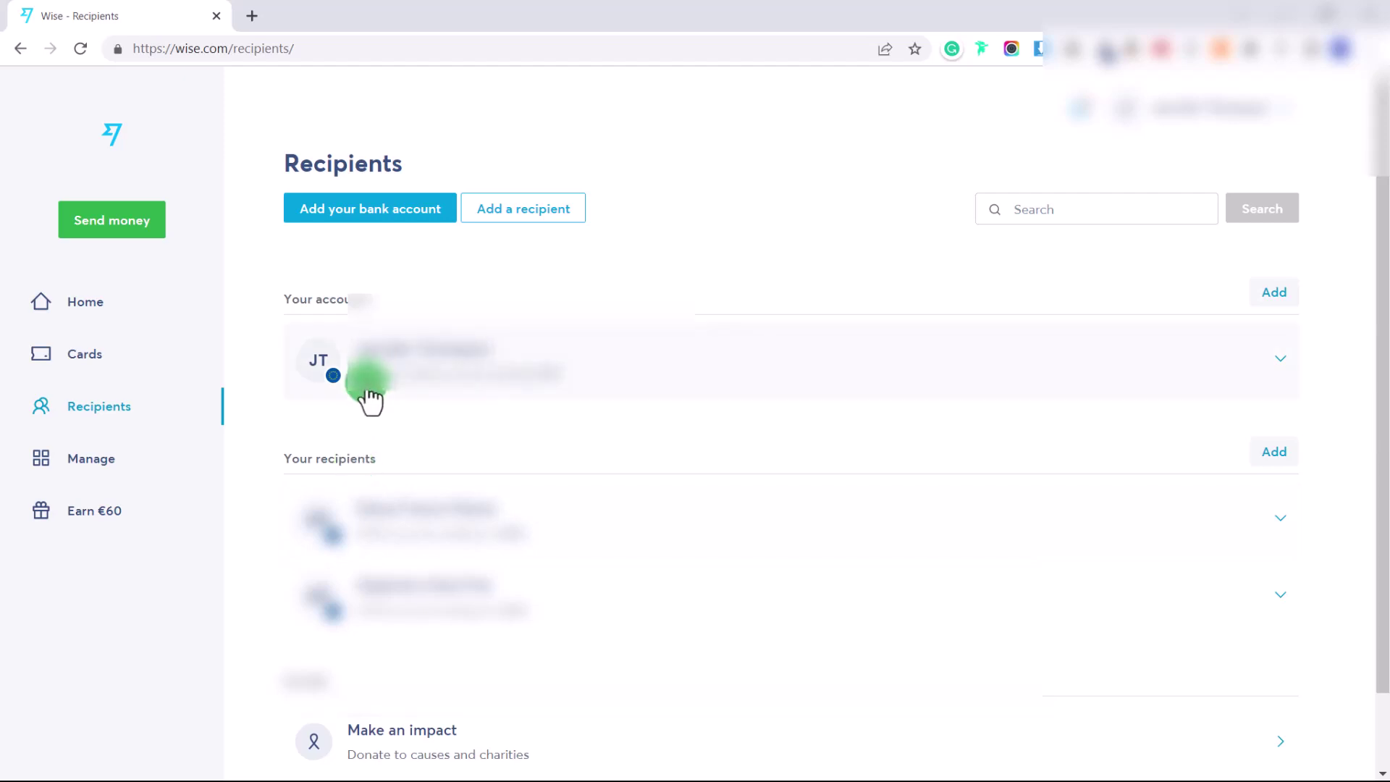
Step: Try the Add your bank account form, switching currency from EUR to Indian rupee, then discard it
left_click(346, 221)
left_click(510, 260)
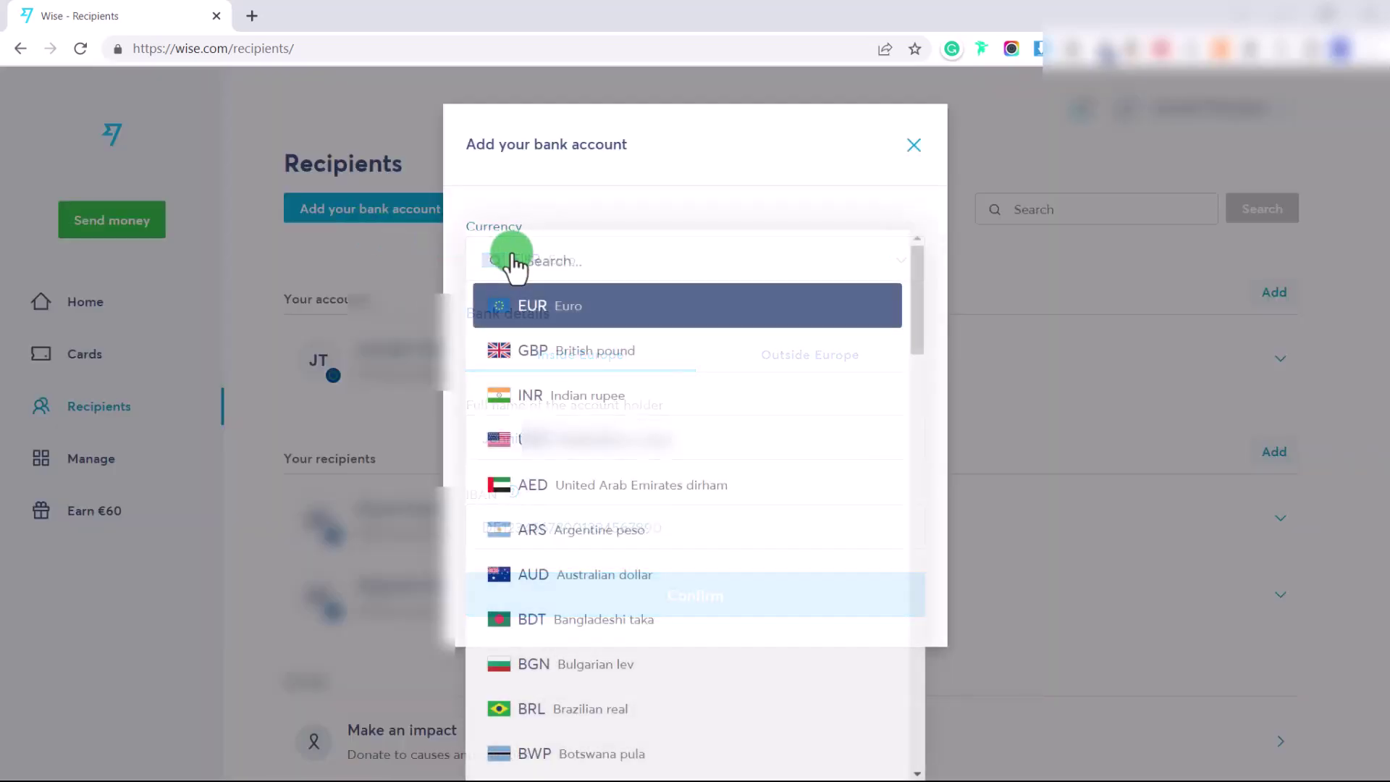
left_click(536, 231)
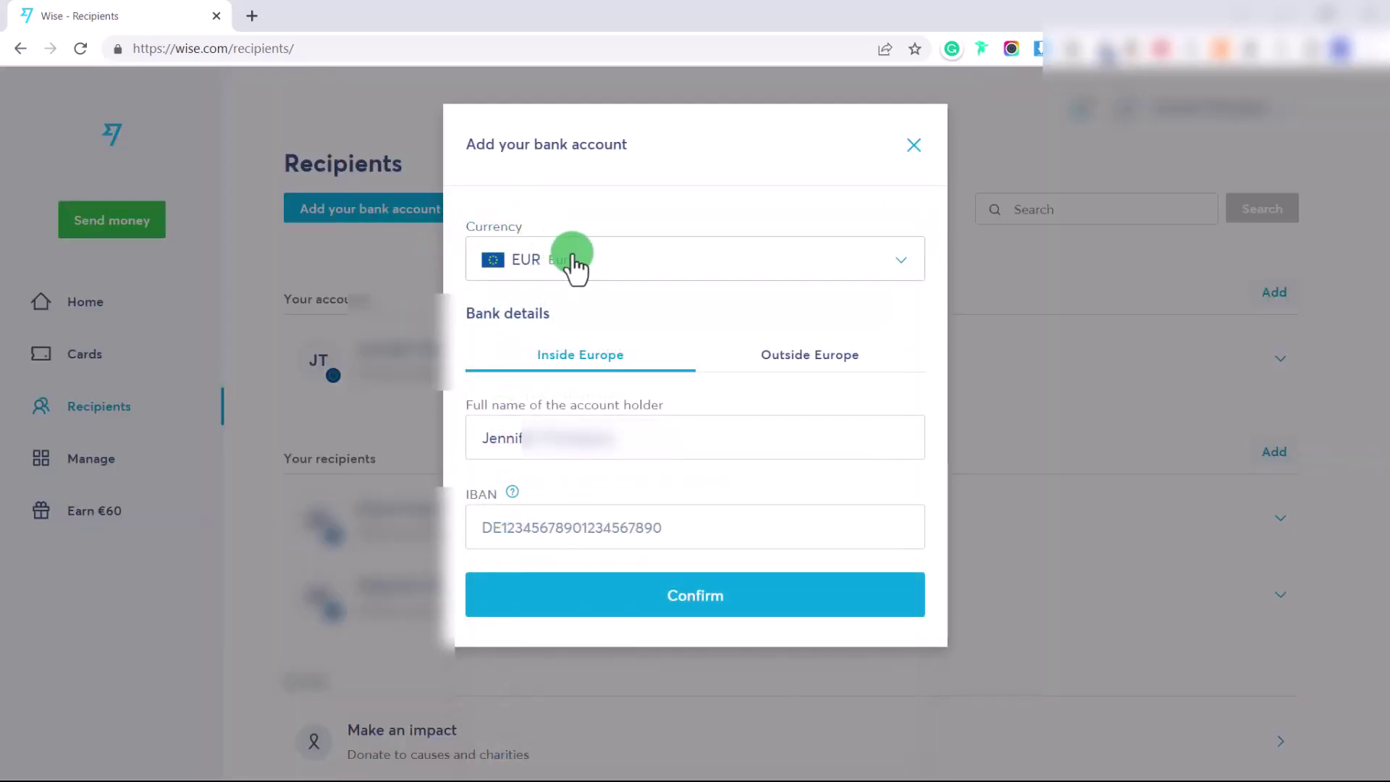
left_click(575, 264)
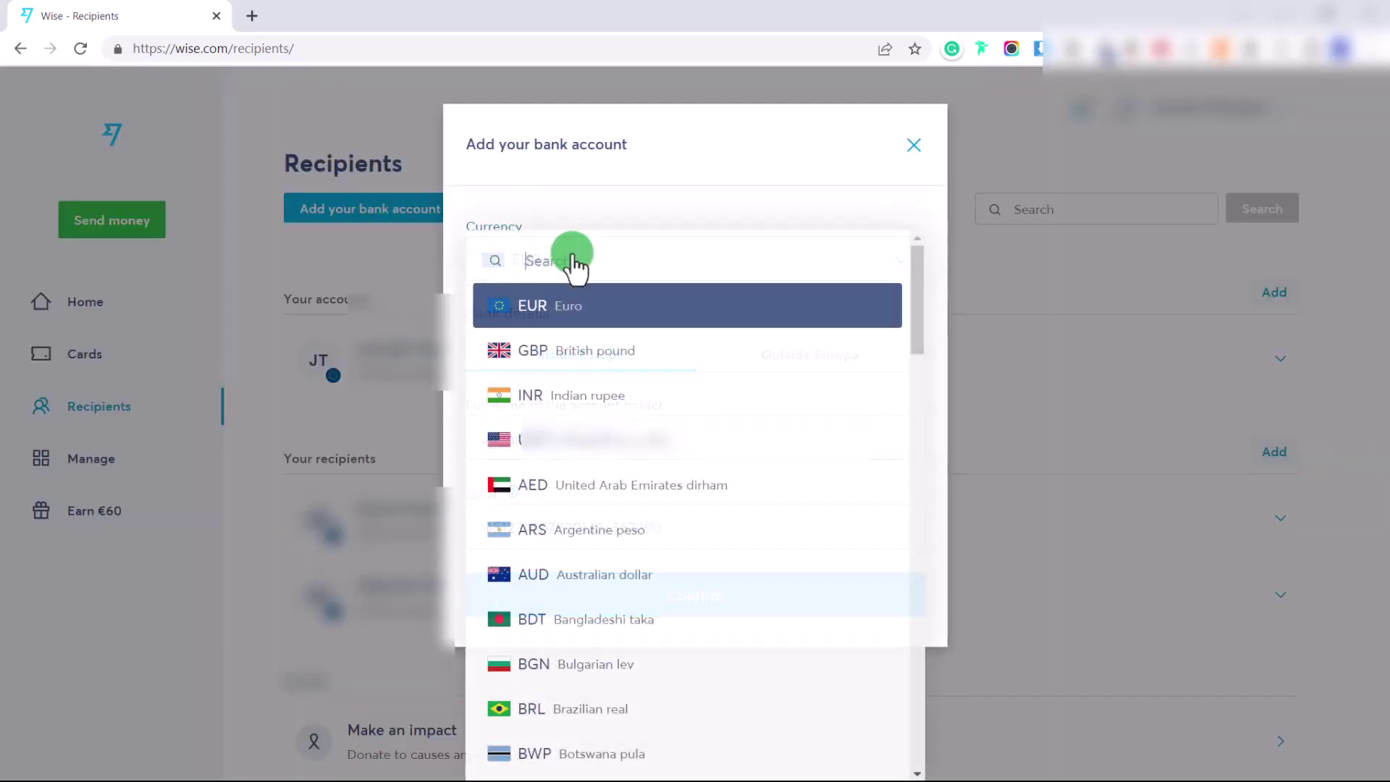
left_click(614, 407)
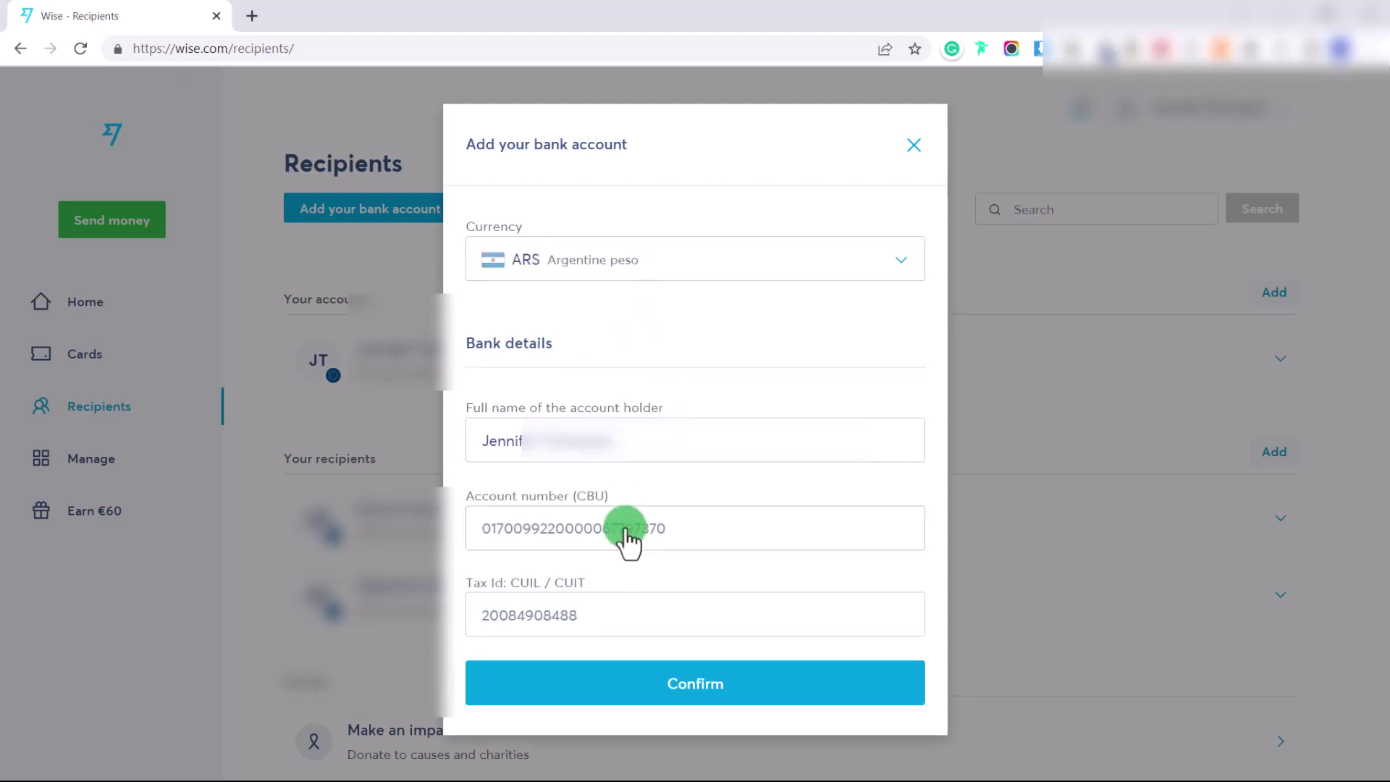
left_click(640, 685)
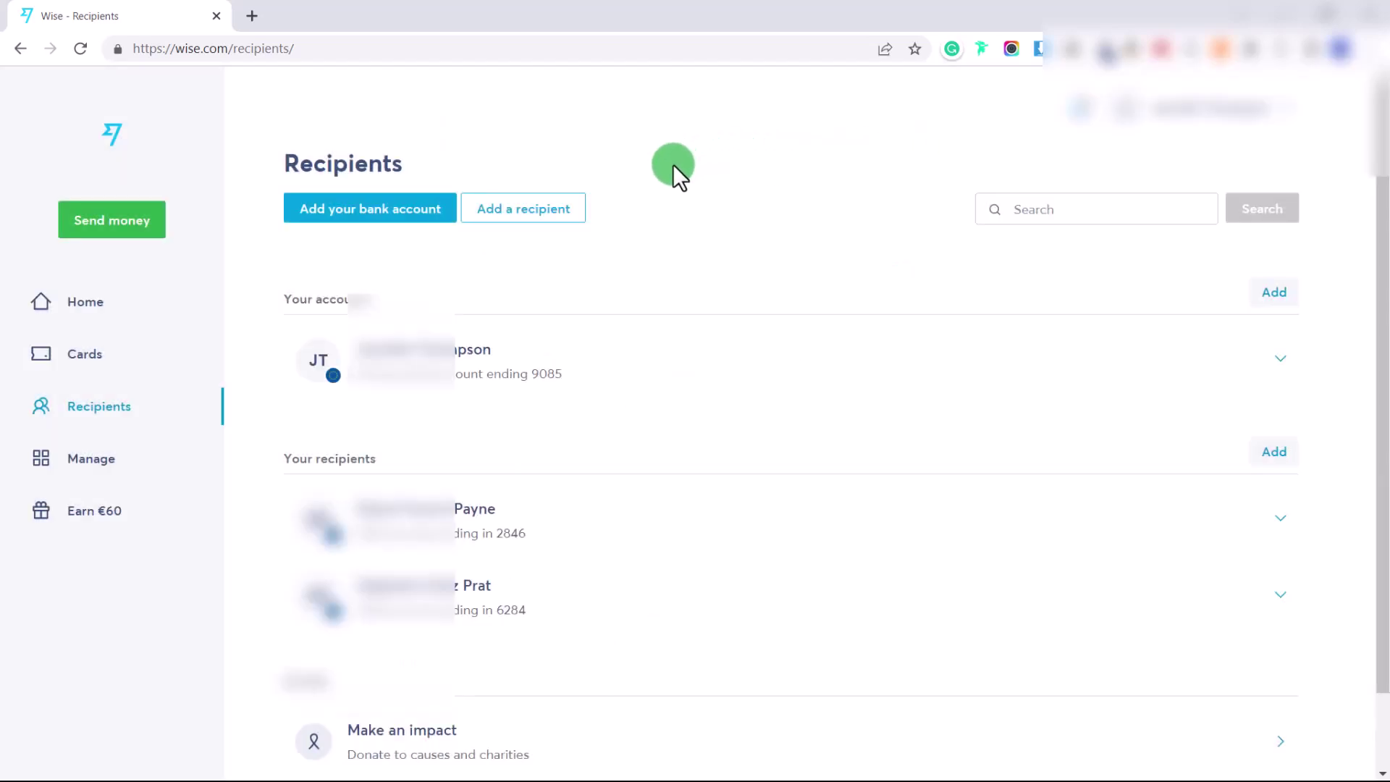
Step: Start a Person recipient, abandon it, and open the 82.83 USD balance from Home
left_click(553, 221)
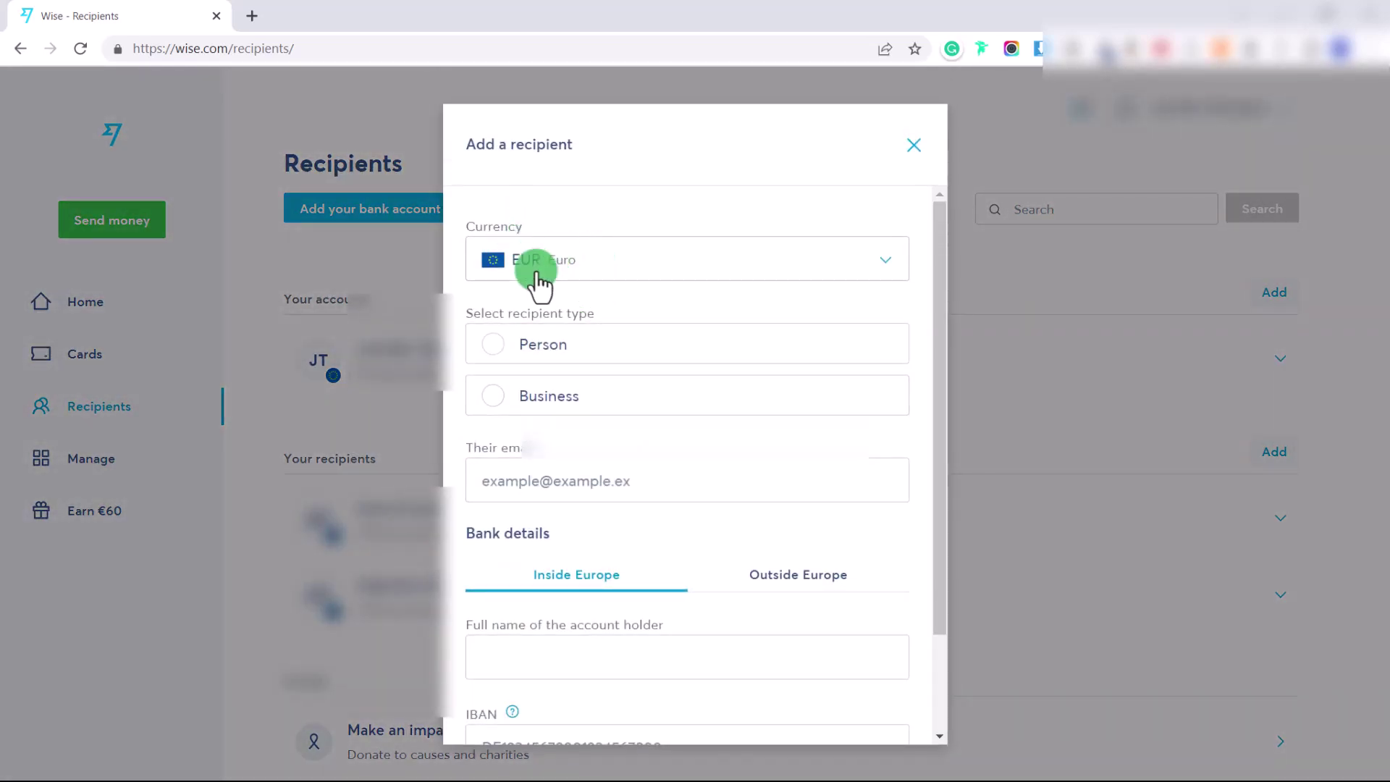
left_click(548, 348)
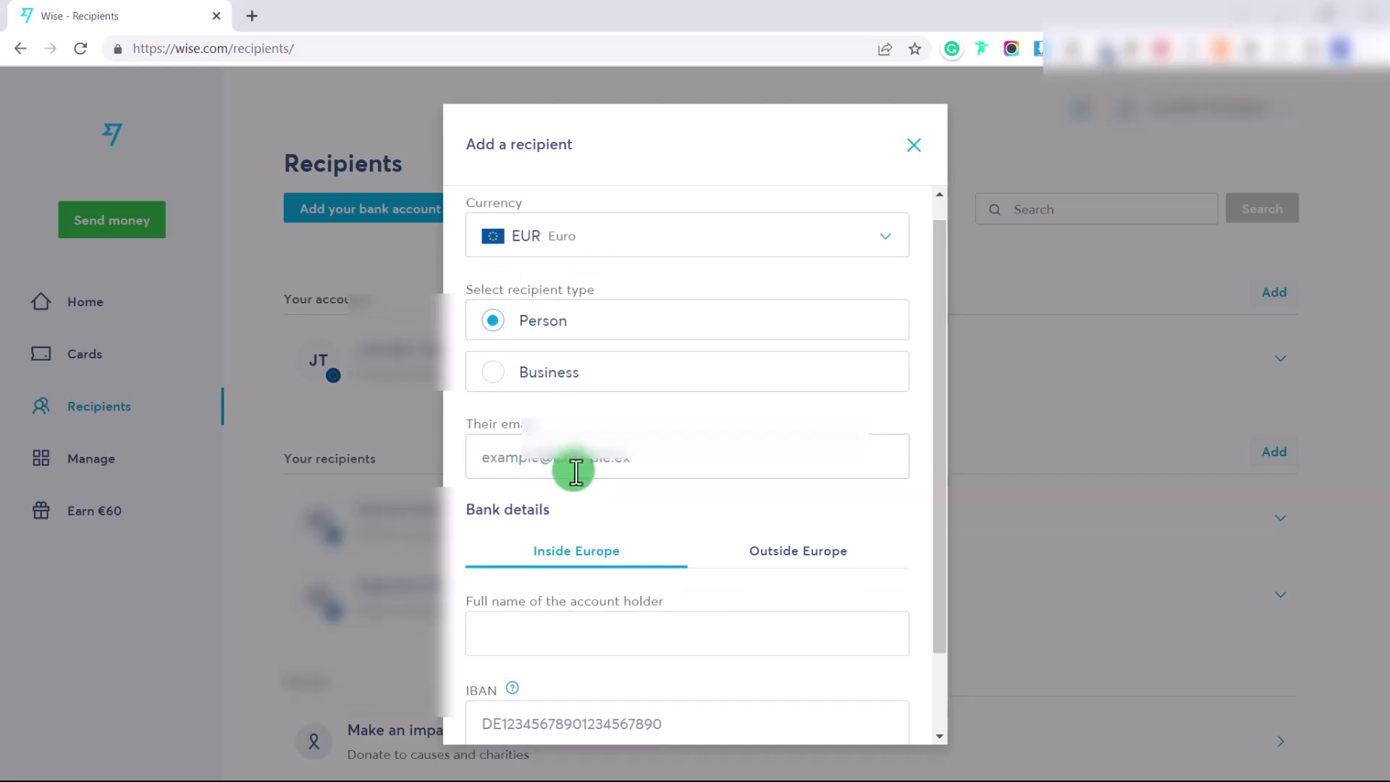
scroll(558, 521, "down", 2)
left_click(131, 308)
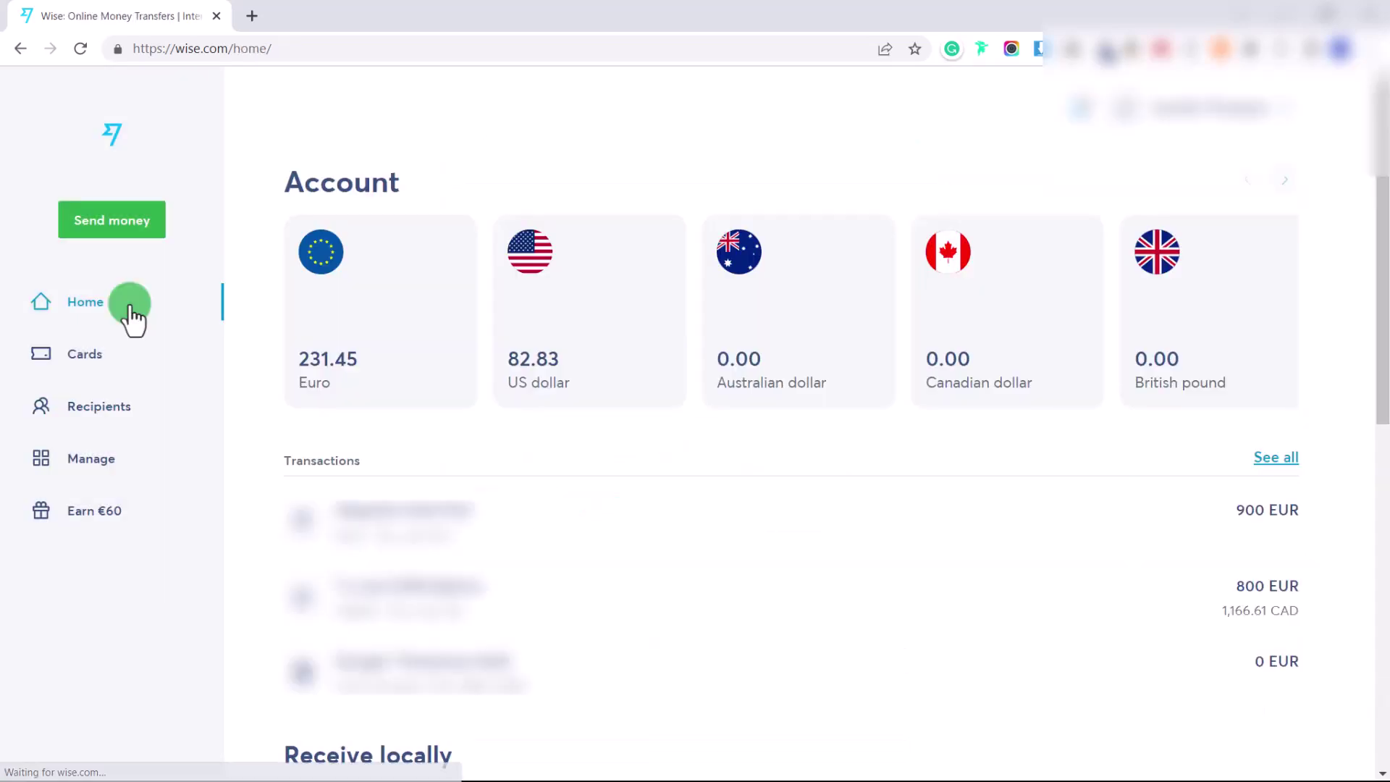
left_click(599, 338)
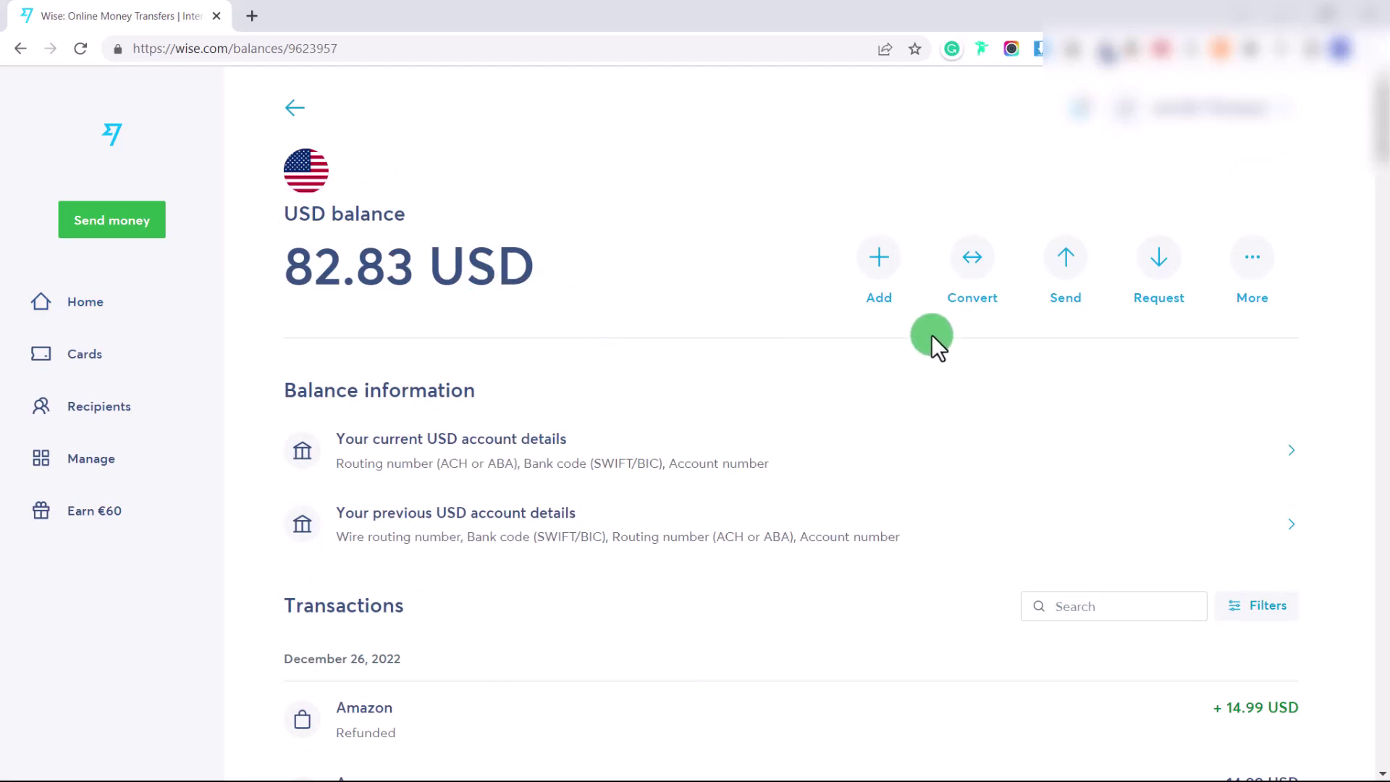
Step: Convert 50 of the 82.83 USD into 46.44 EUR and dismiss the success message
left_click(967, 281)
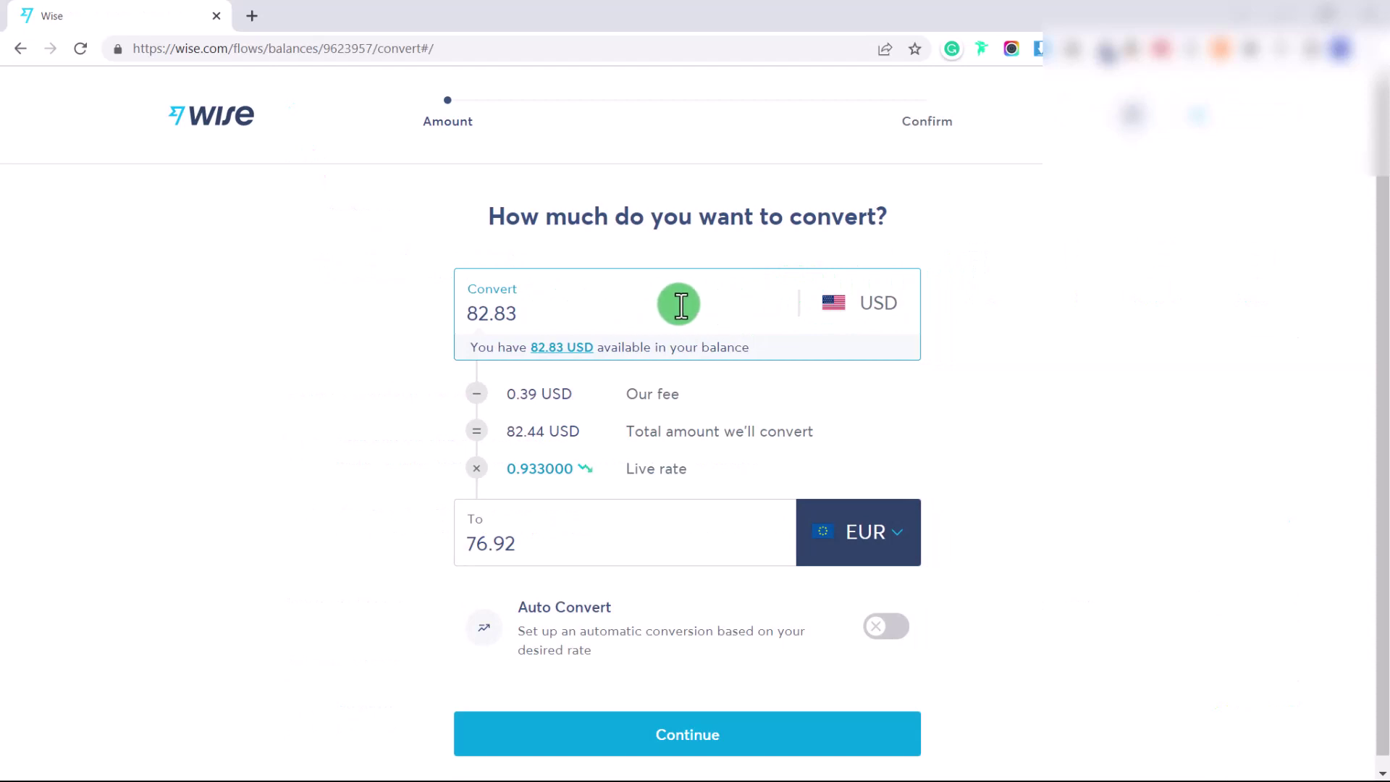
left_click_drag(681, 304, 464, 312)
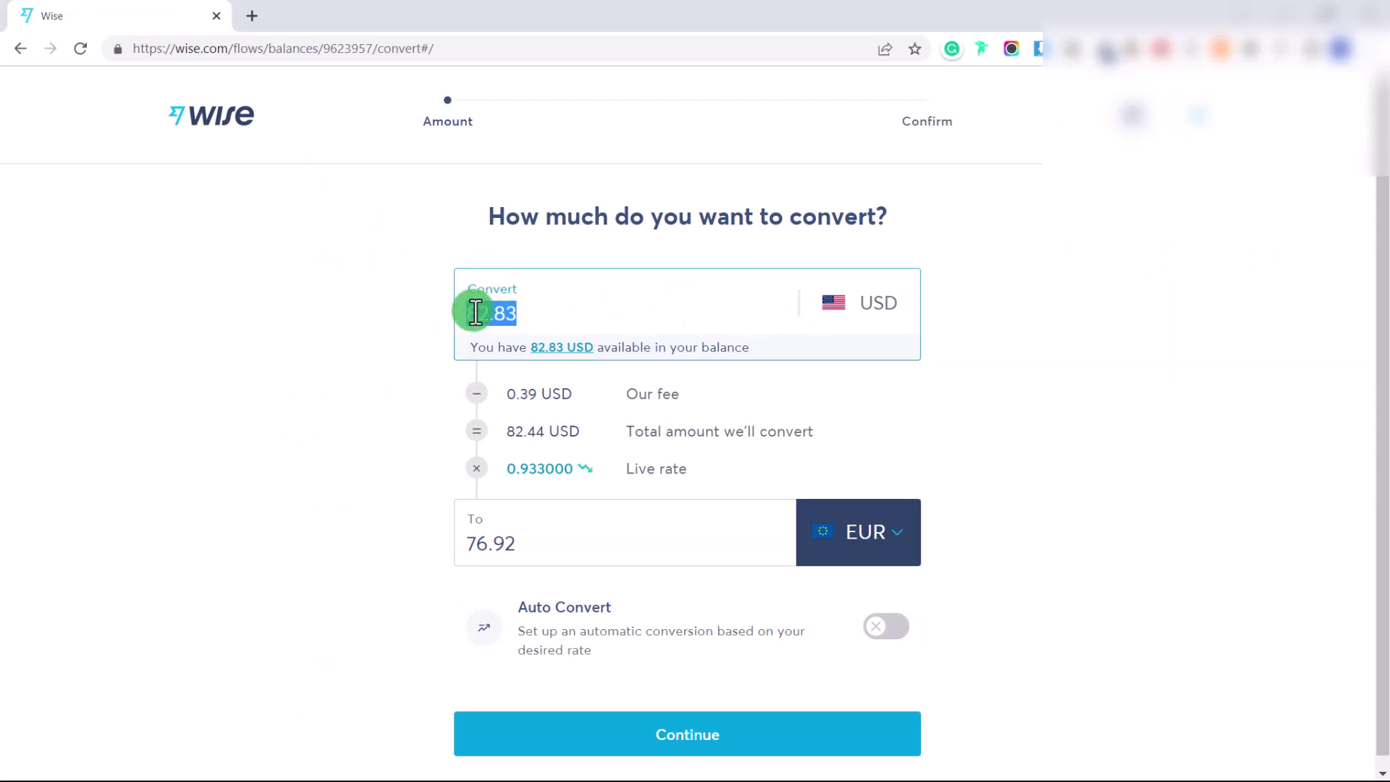
type("50")
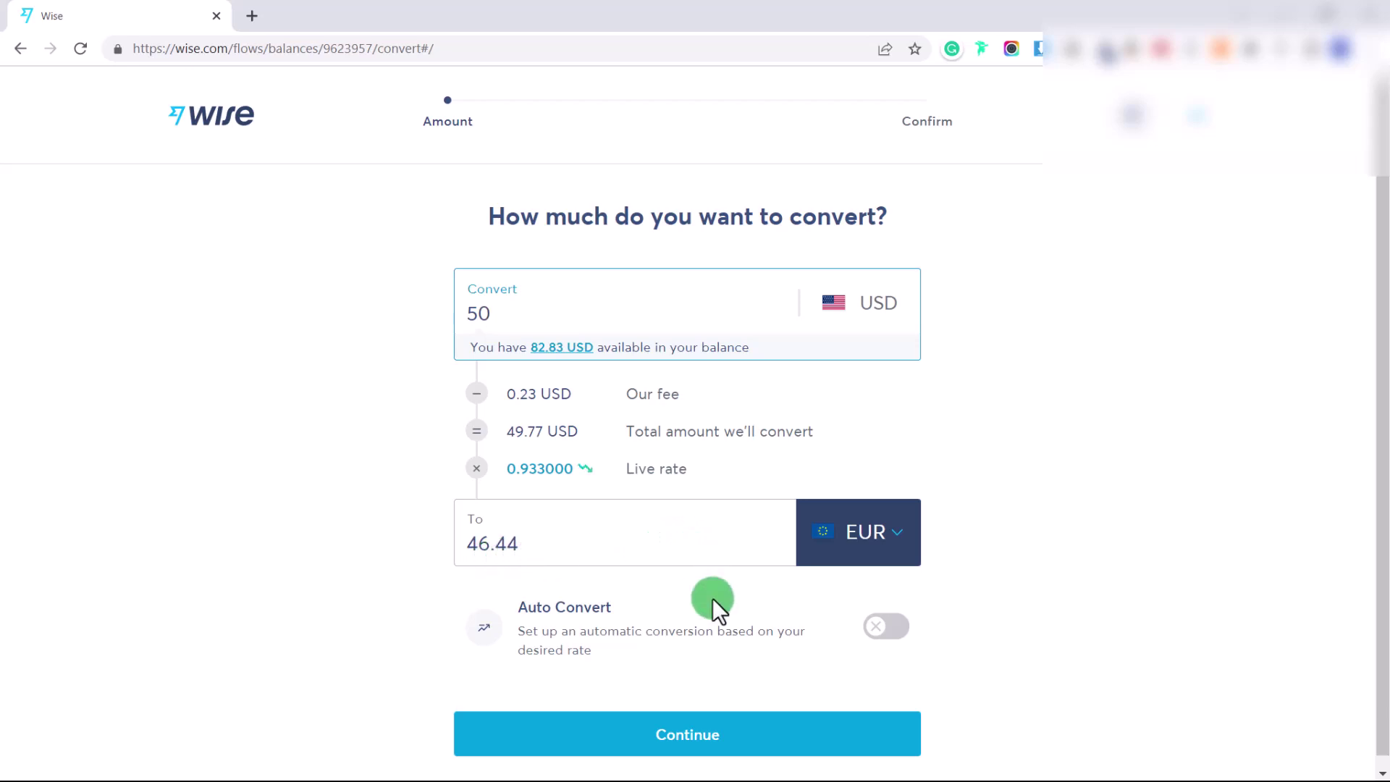
left_click(760, 742)
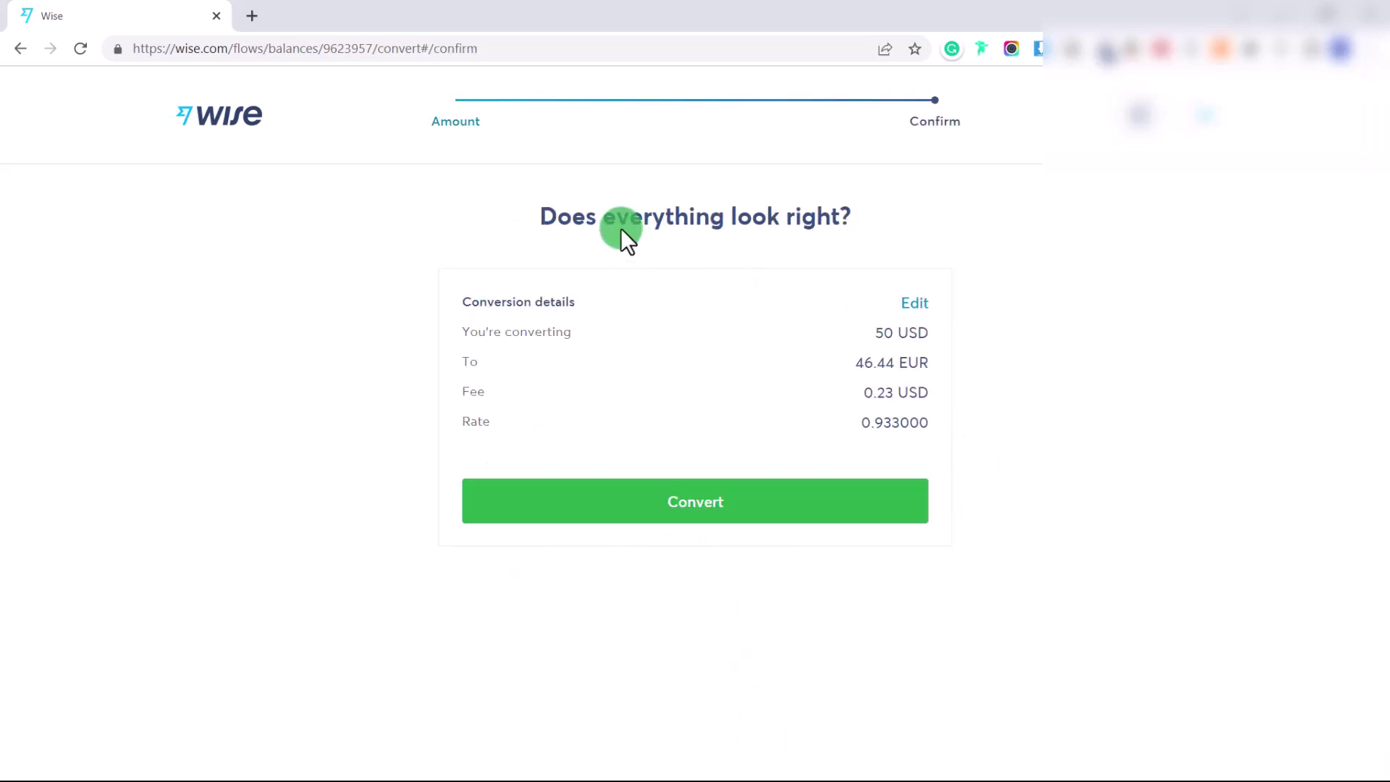
left_click(768, 501)
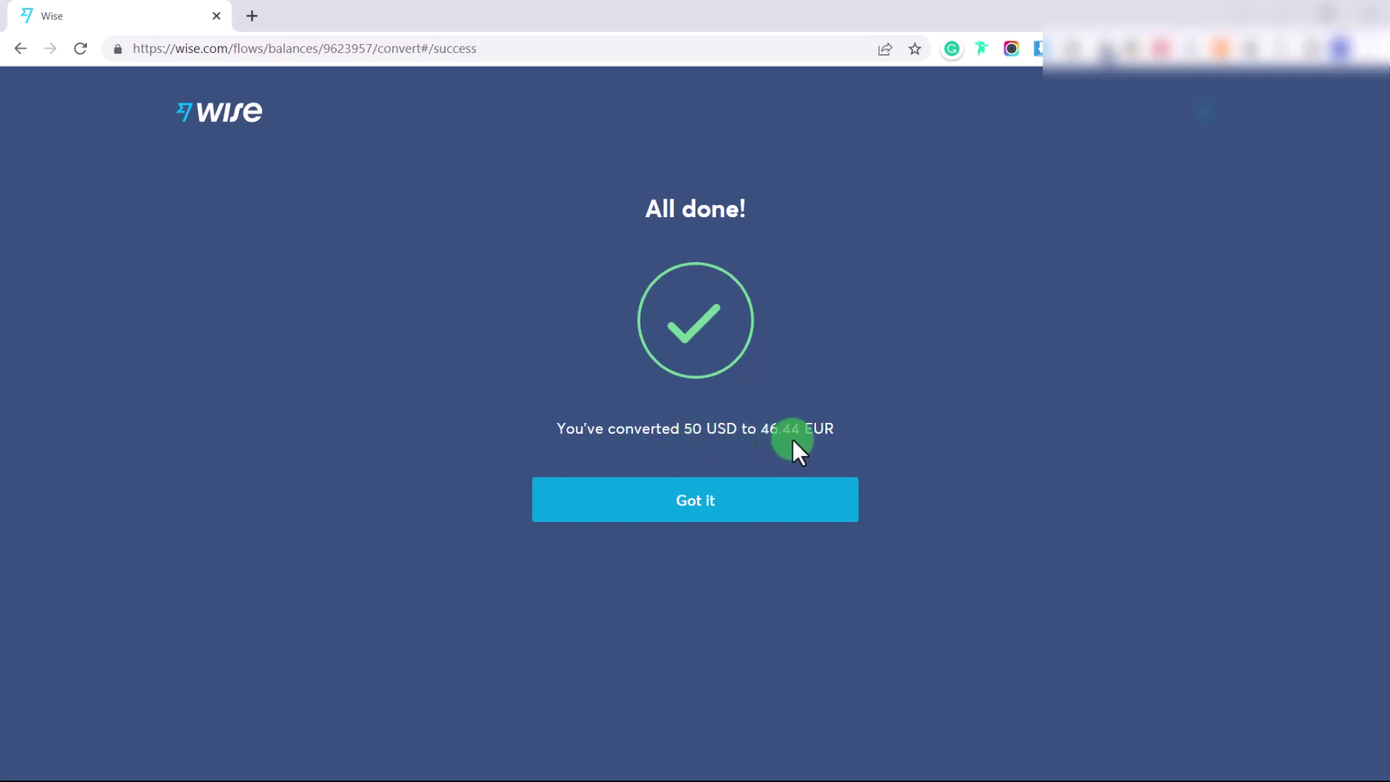
left_click(777, 501)
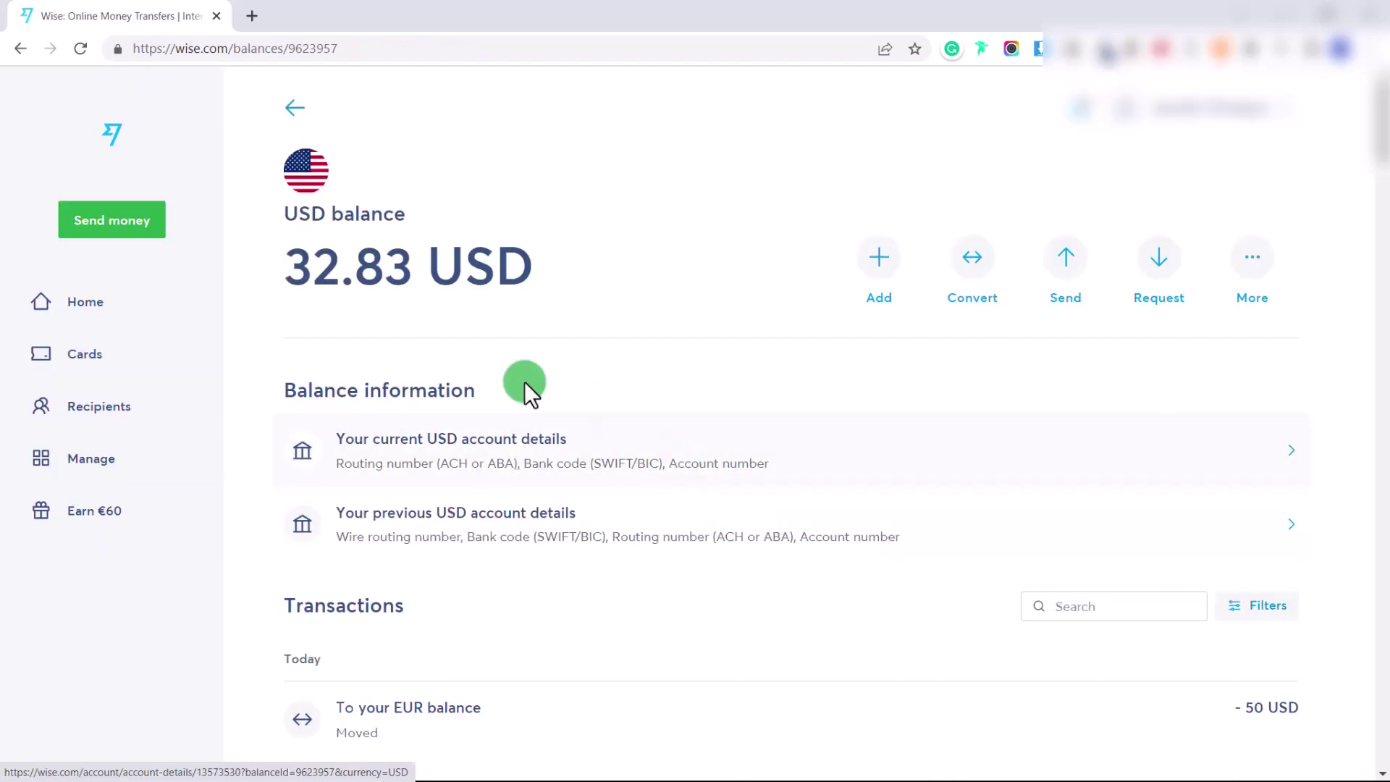
left_click(164, 299)
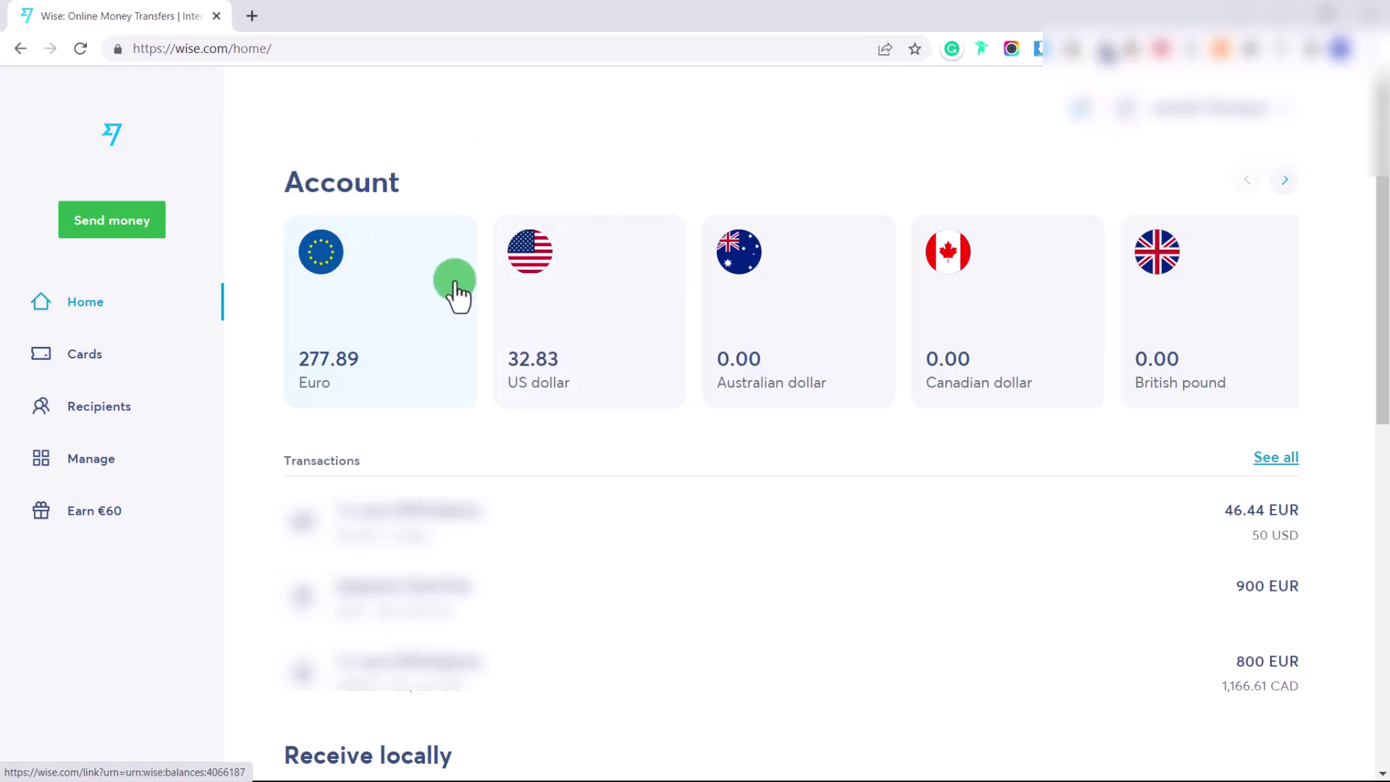
left_click(579, 297)
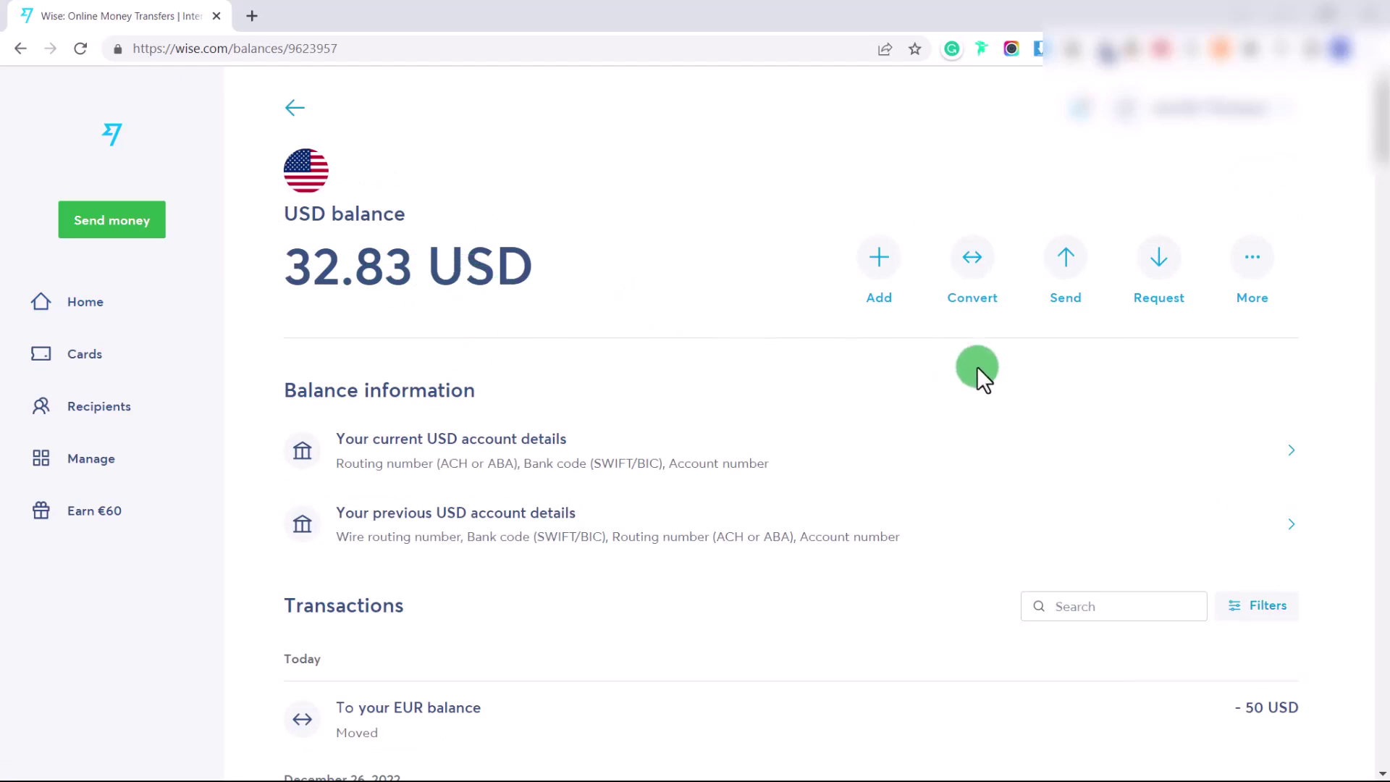
left_click(1064, 286)
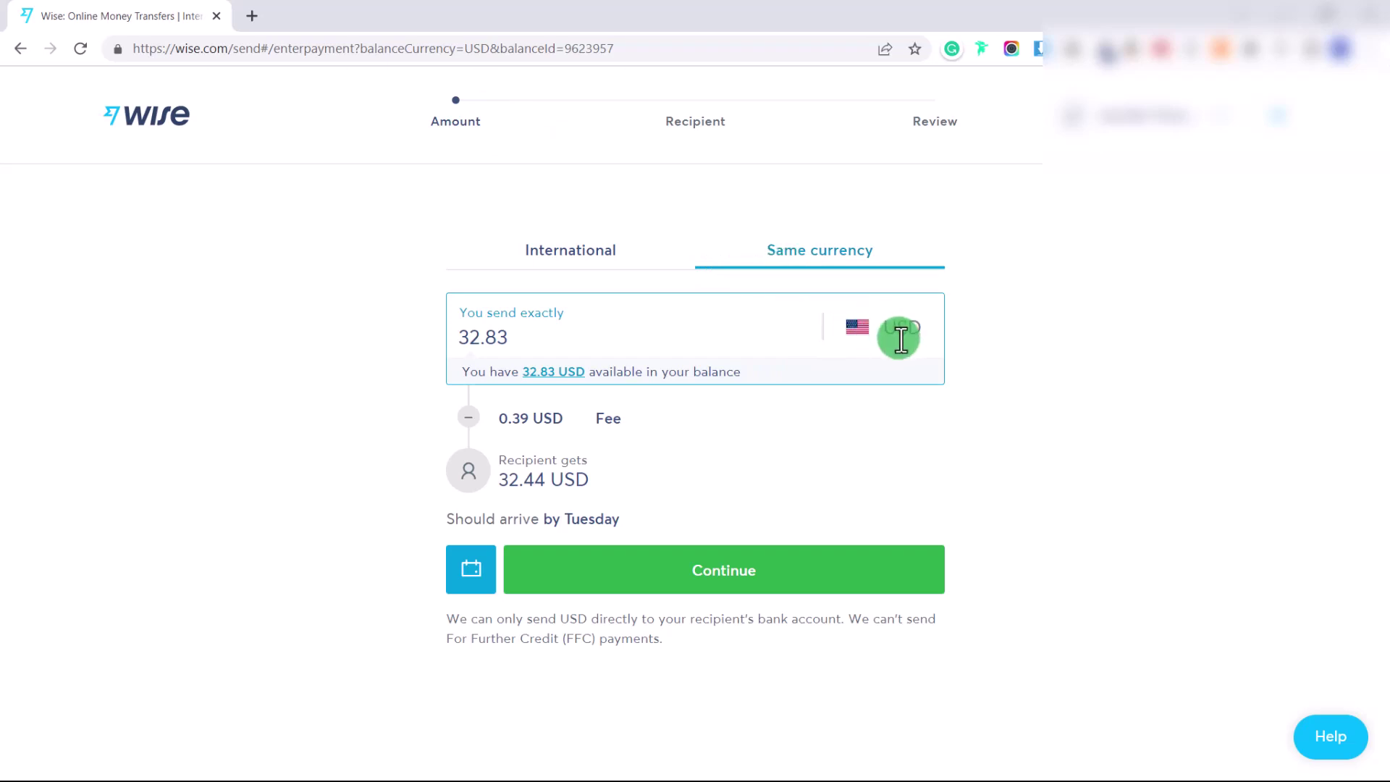
Step: Set up an international 30 USD send to yourself as a new contact, then open the EUR balance
left_click(569, 255)
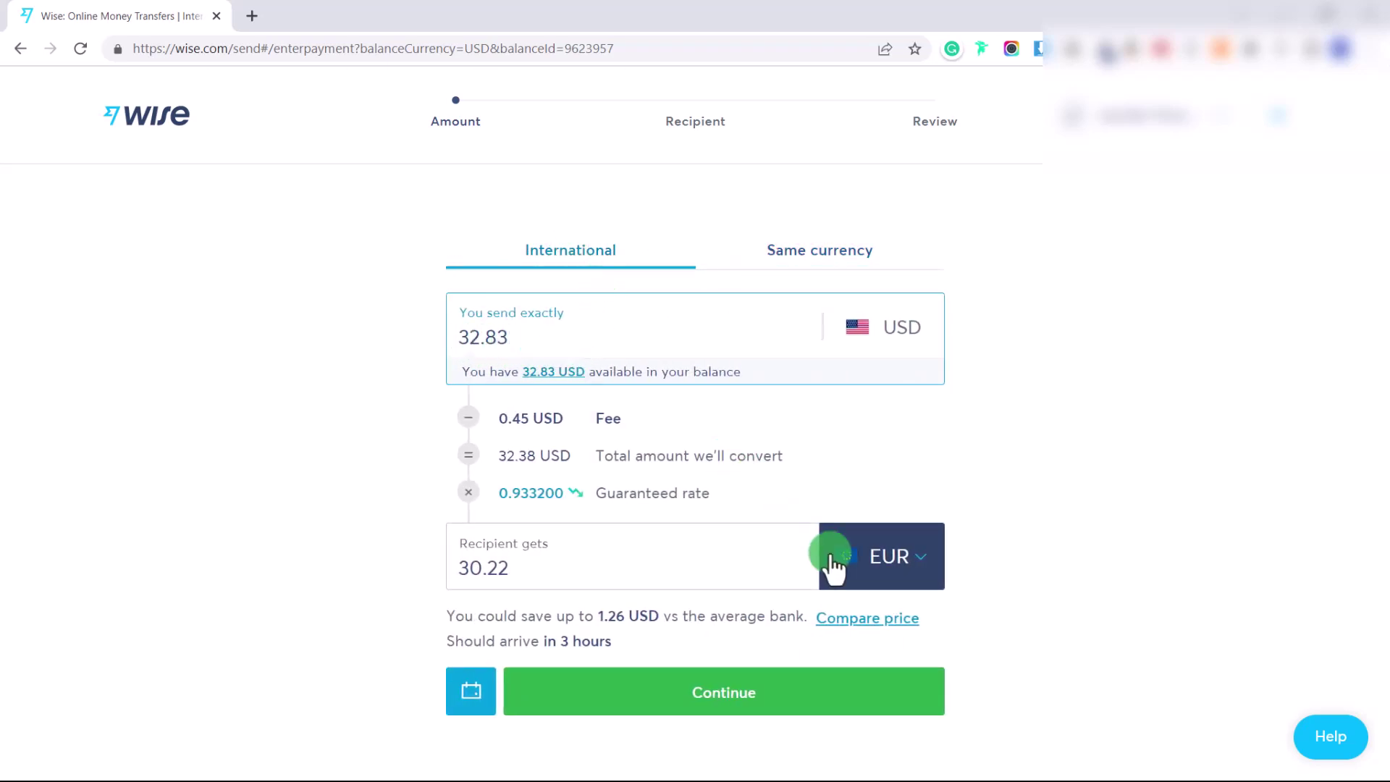
left_click_drag(601, 350, 419, 341)
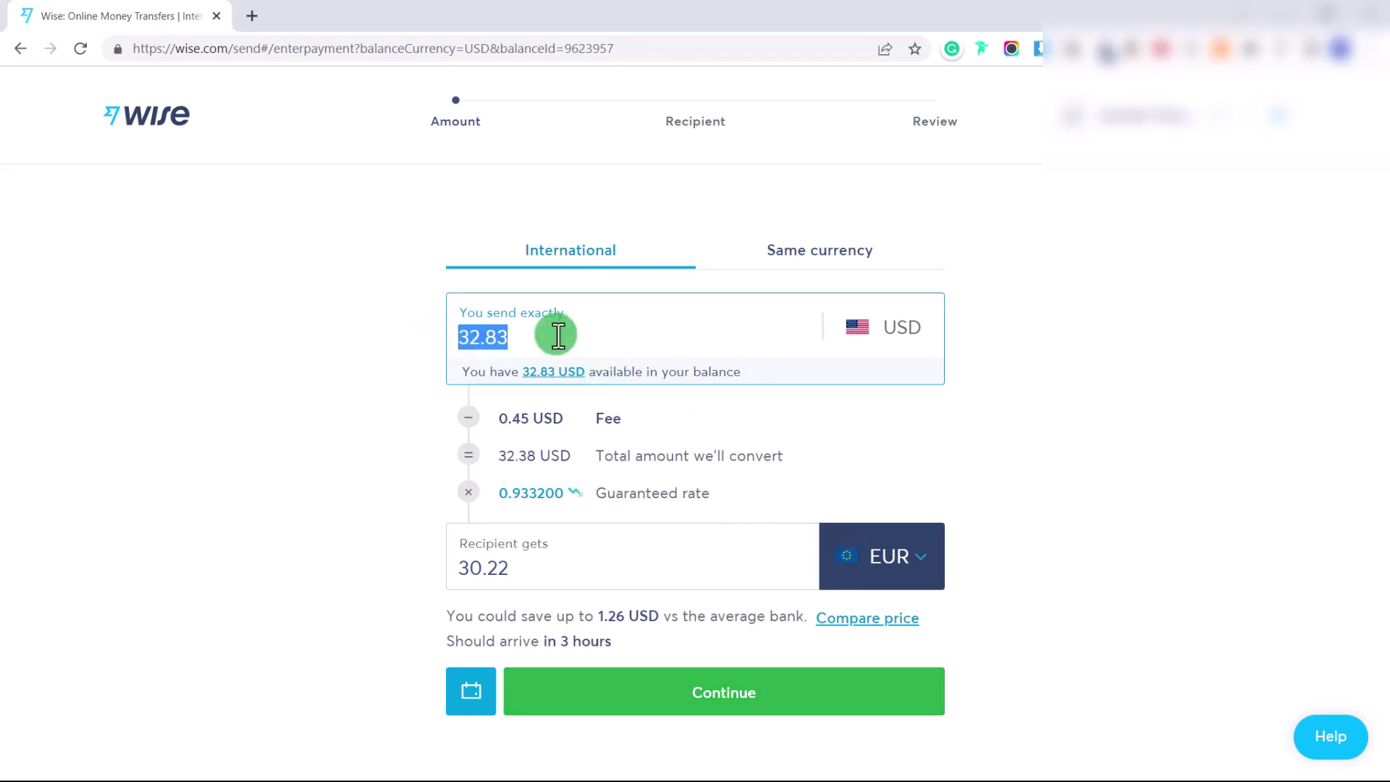
type("30")
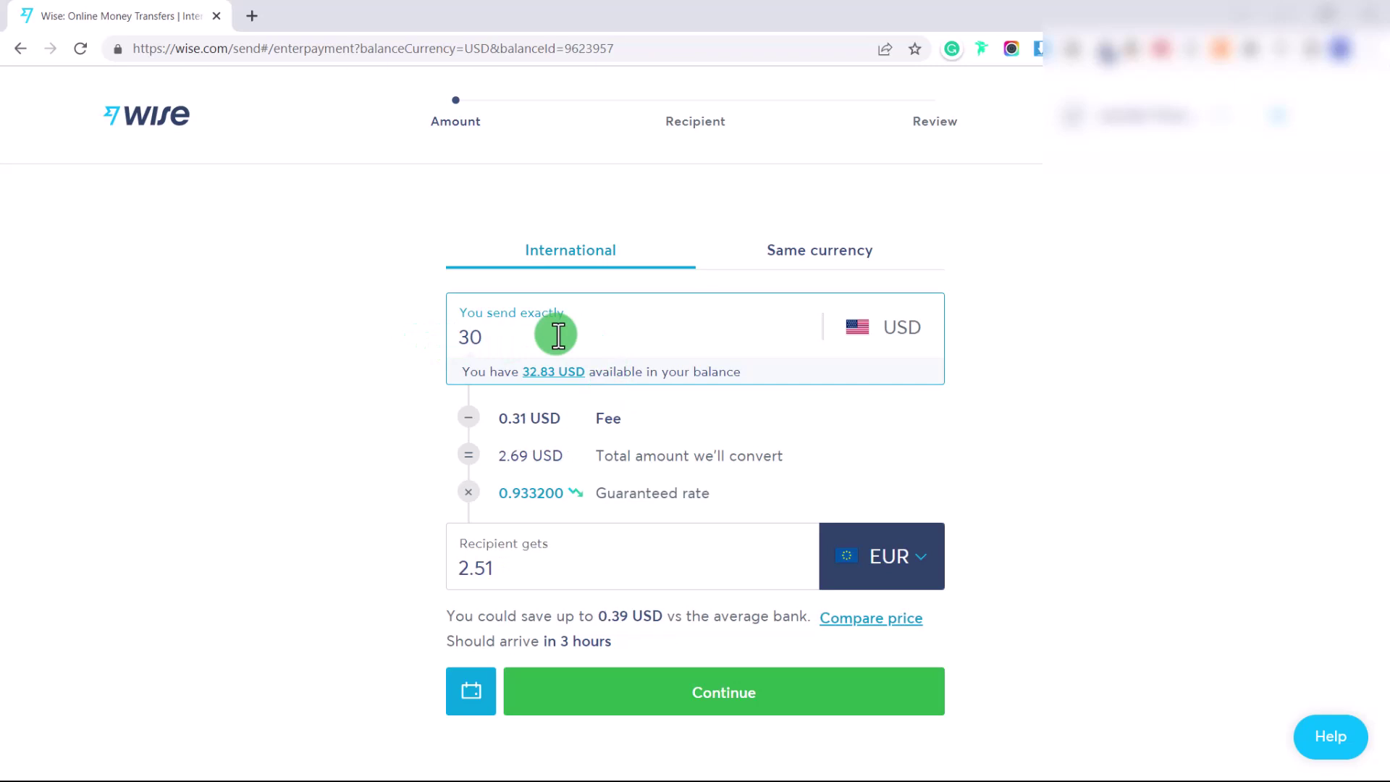
left_click(685, 697)
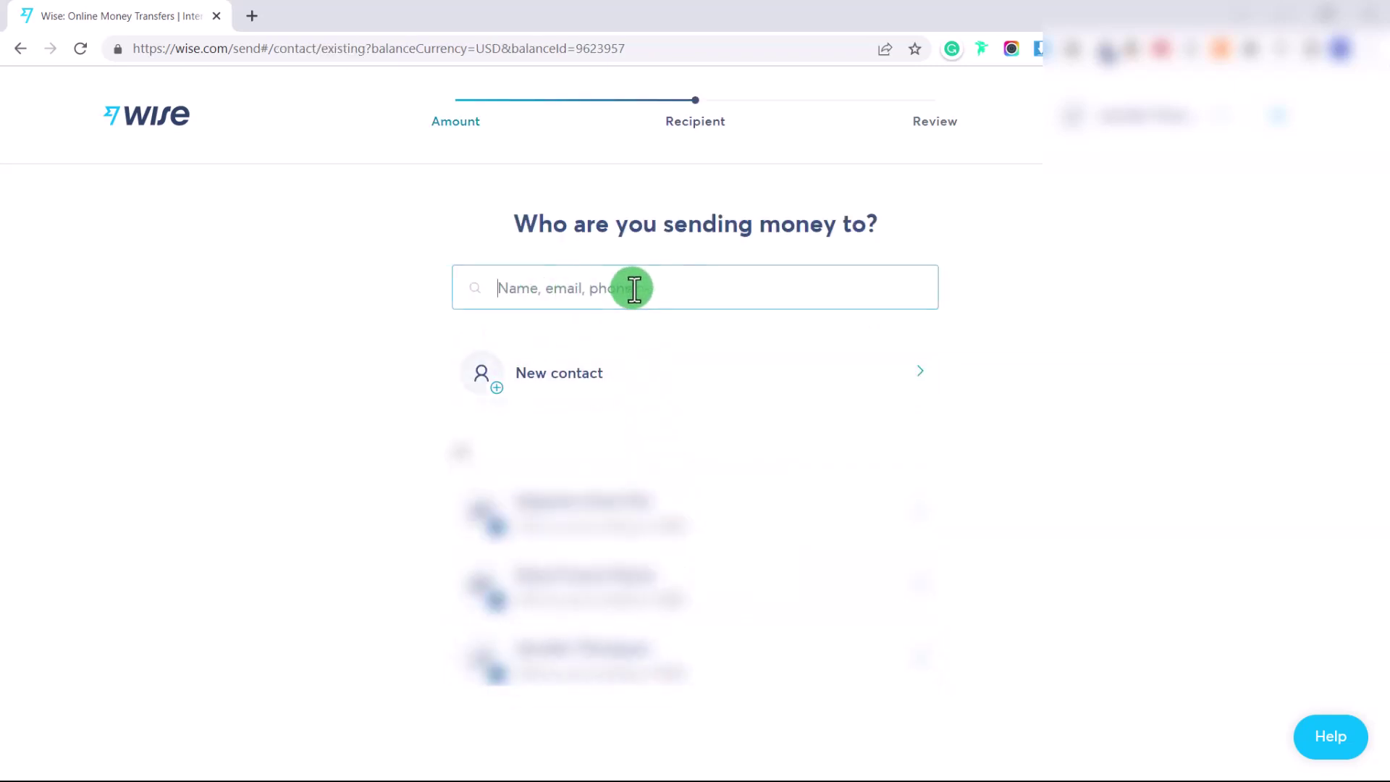
left_click(578, 383)
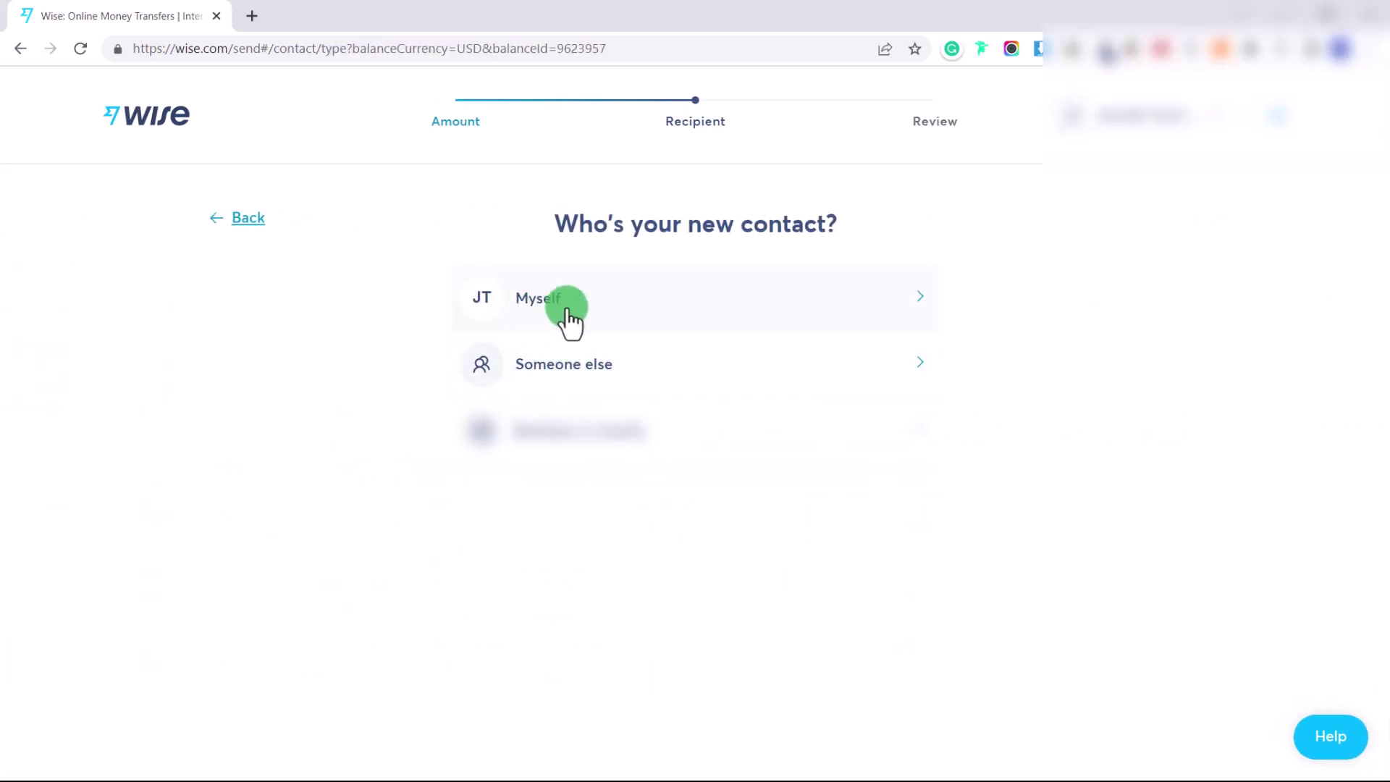
left_click(579, 317)
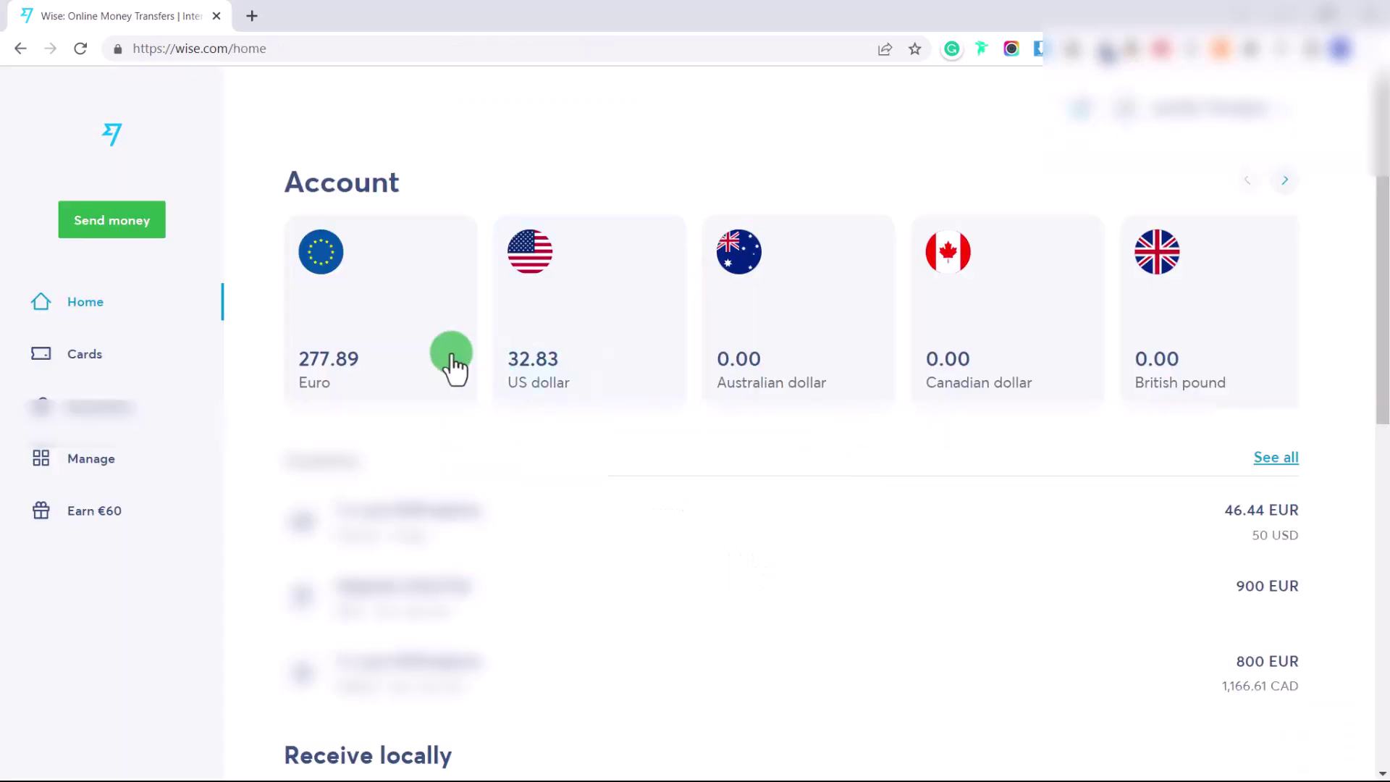
left_click(382, 352)
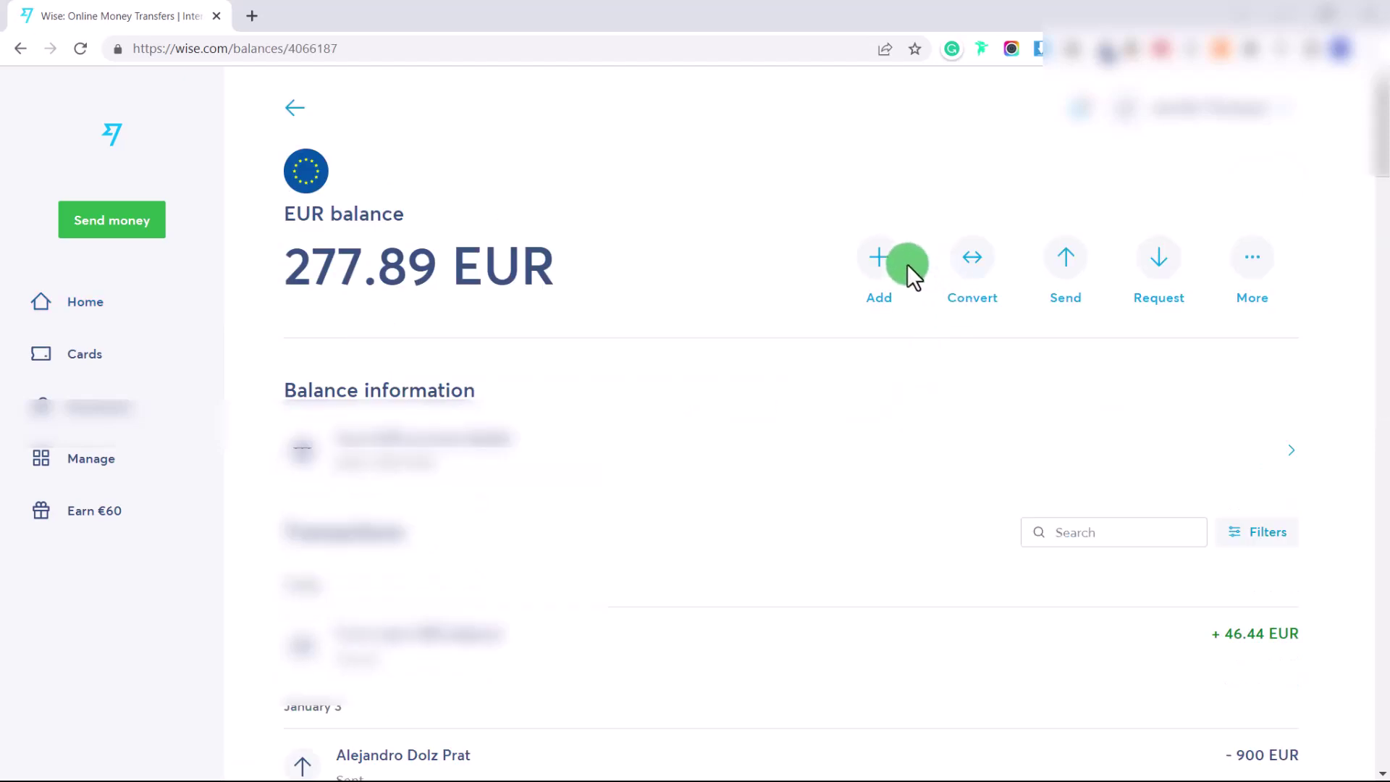
Step: Enter 200 EUR to add to the euro balance, paid in Canadian dollars (290.54 CAD)
left_click(883, 264)
left_click(672, 358)
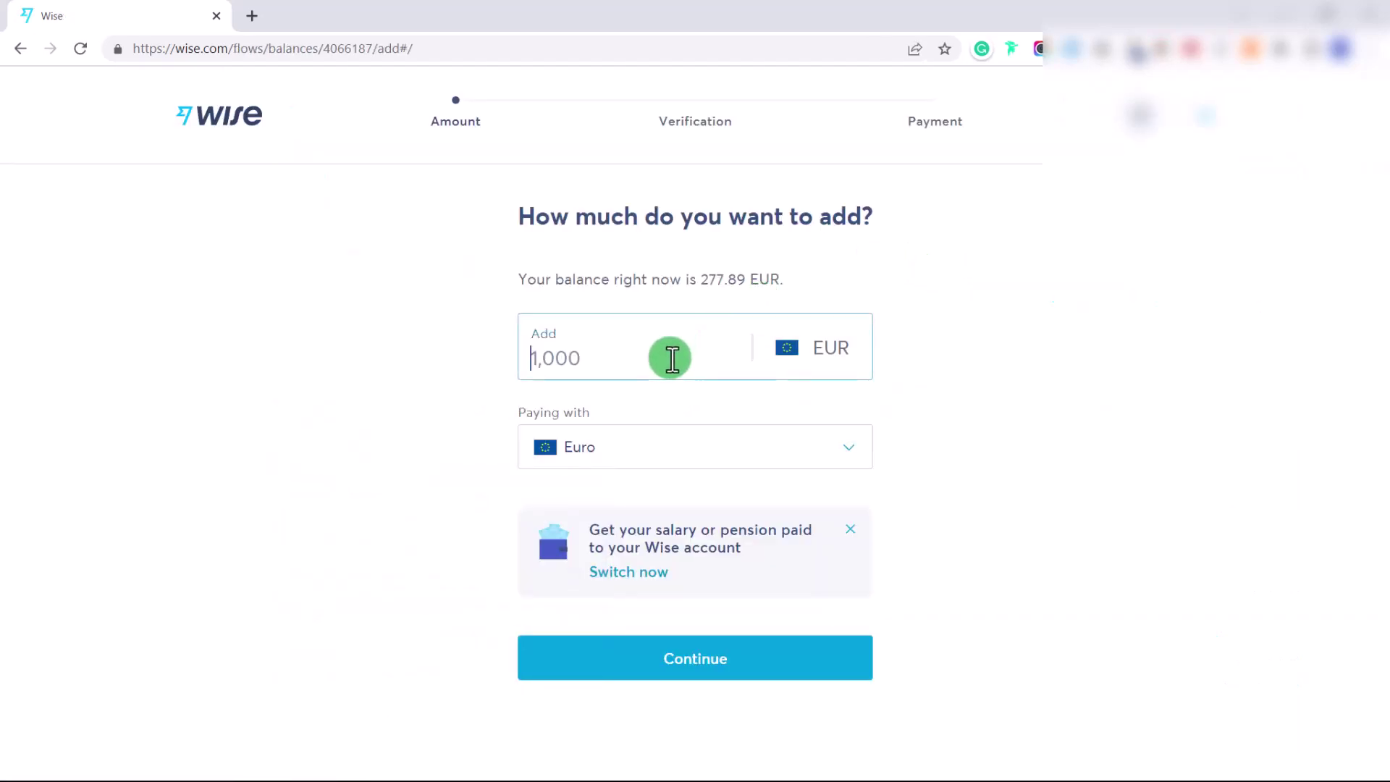
type("200")
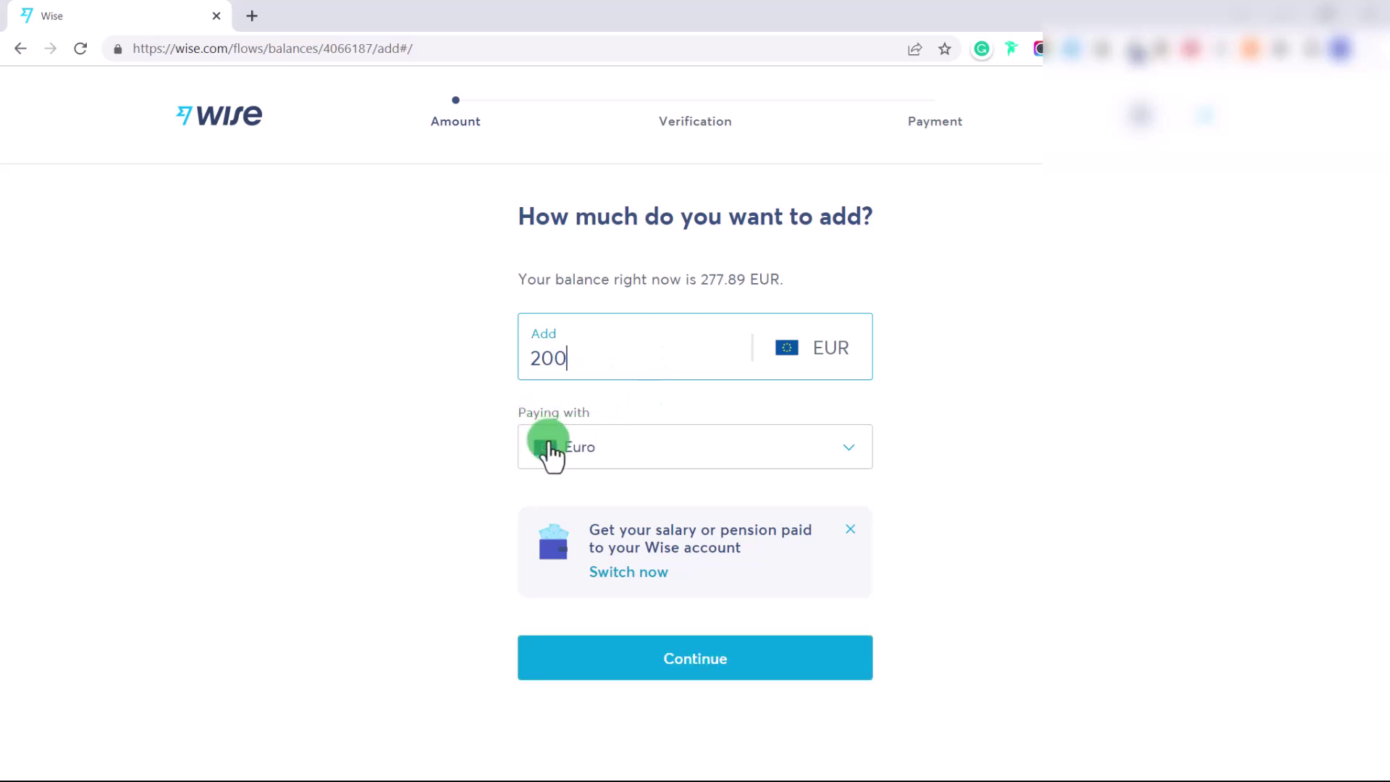
left_click(612, 458)
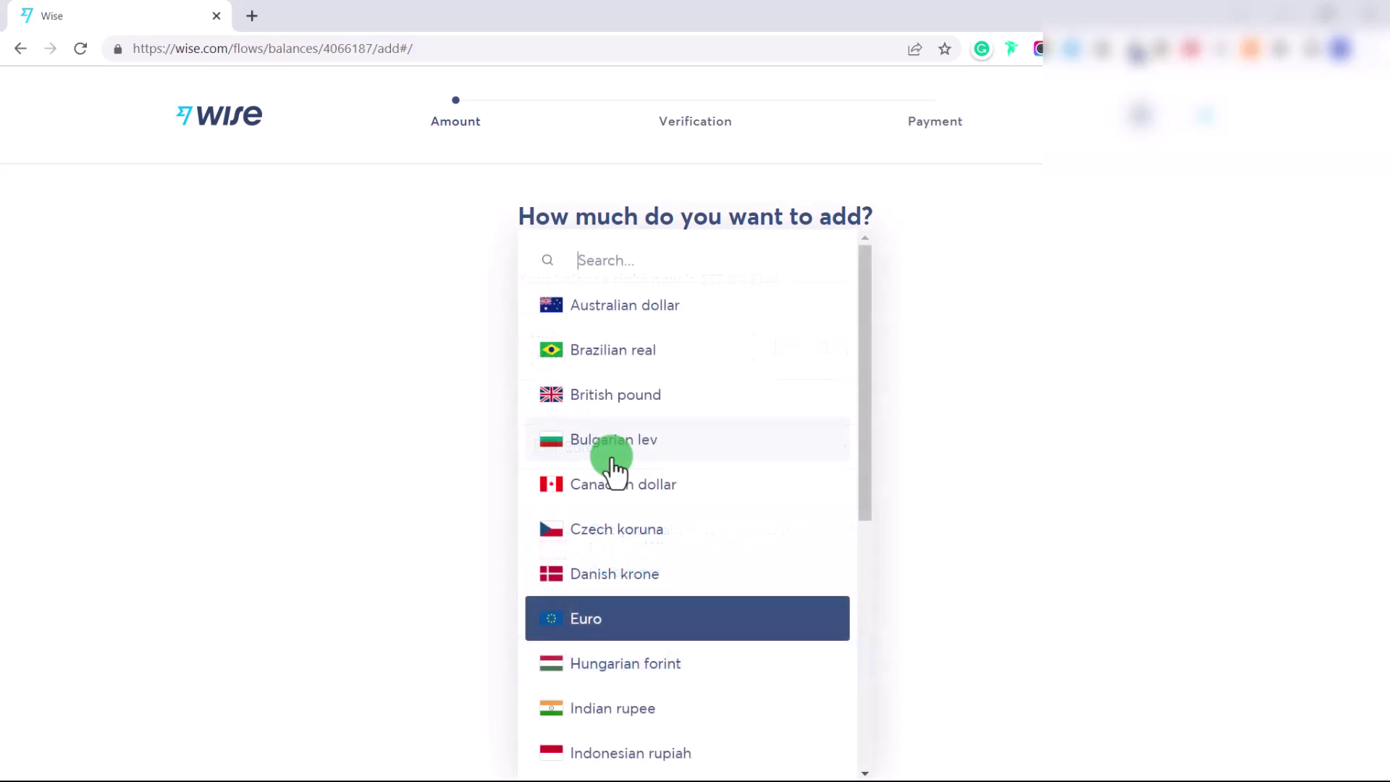
left_click(612, 481)
scroll(994, 540, "down", 1)
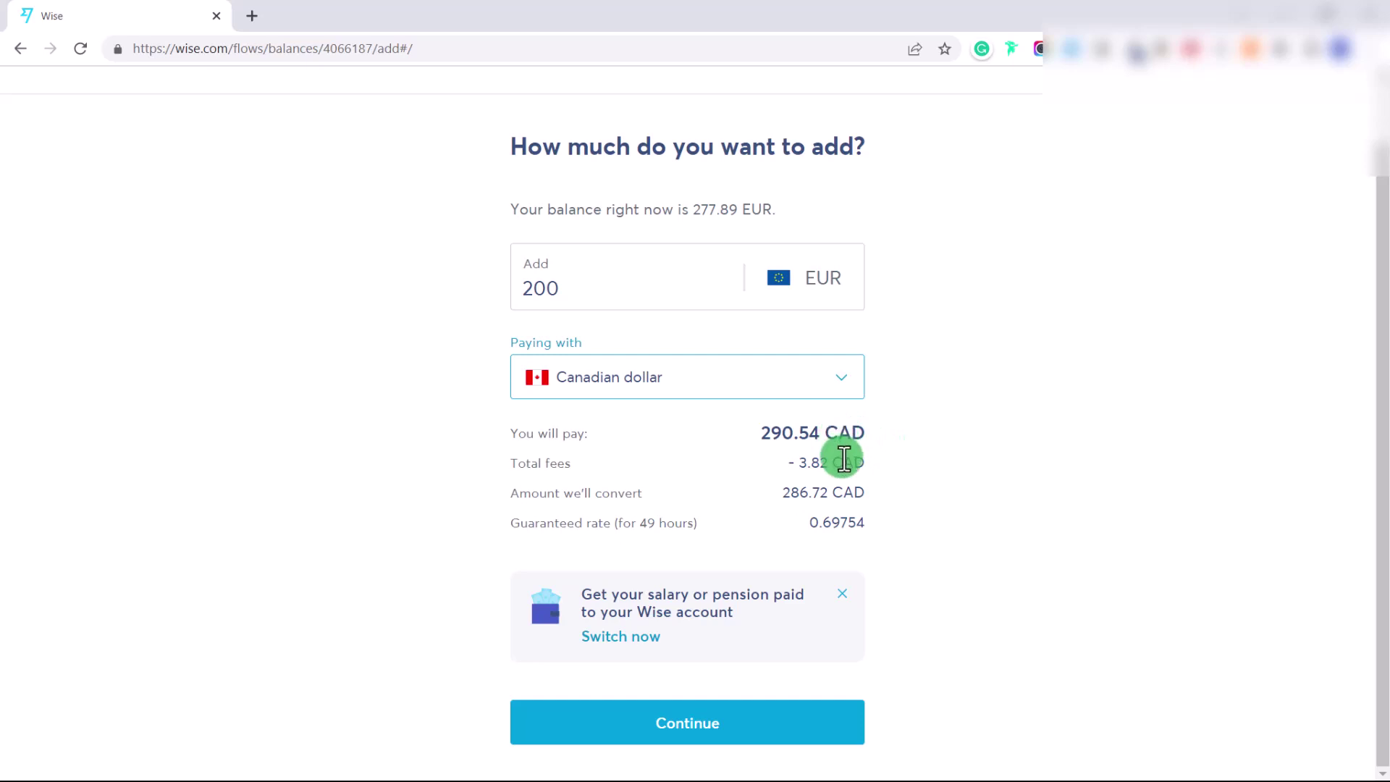
scroll(844, 470, "up", 1)
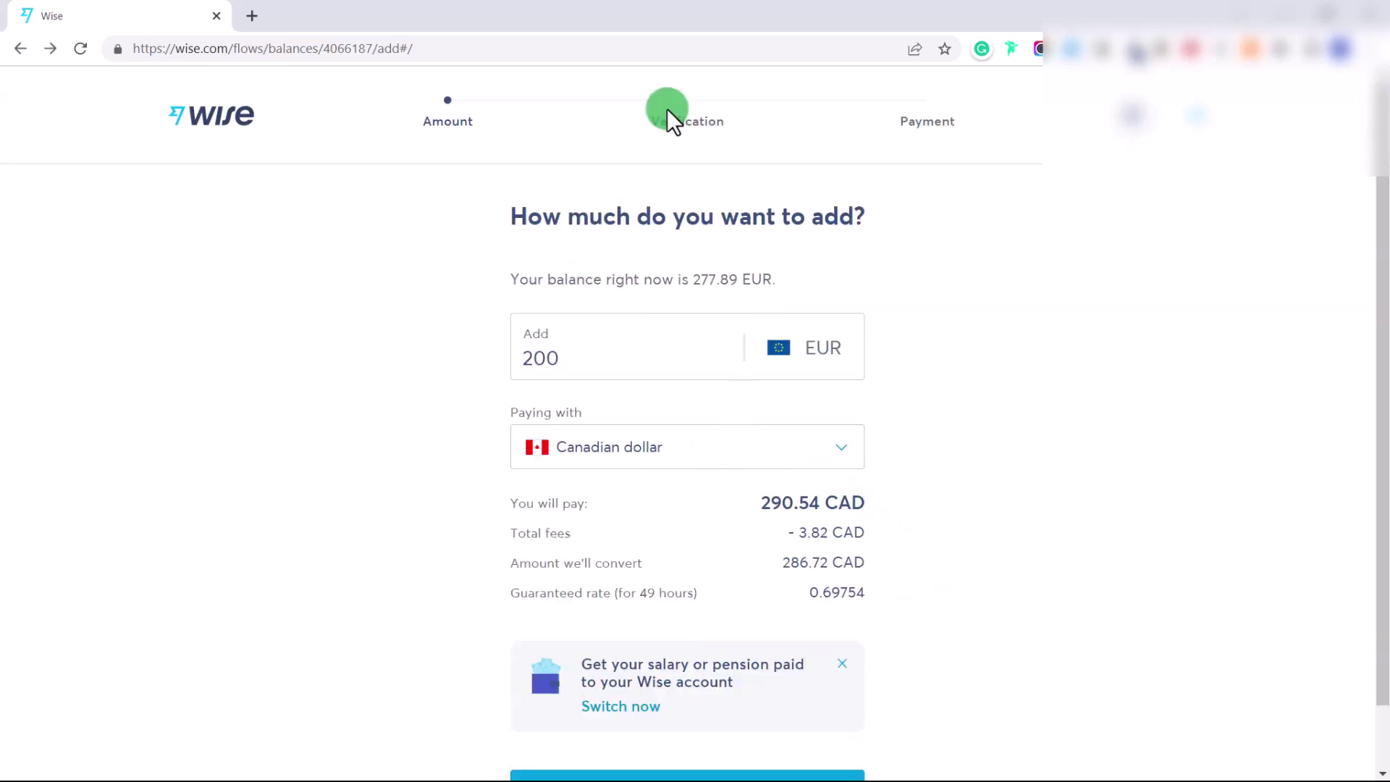